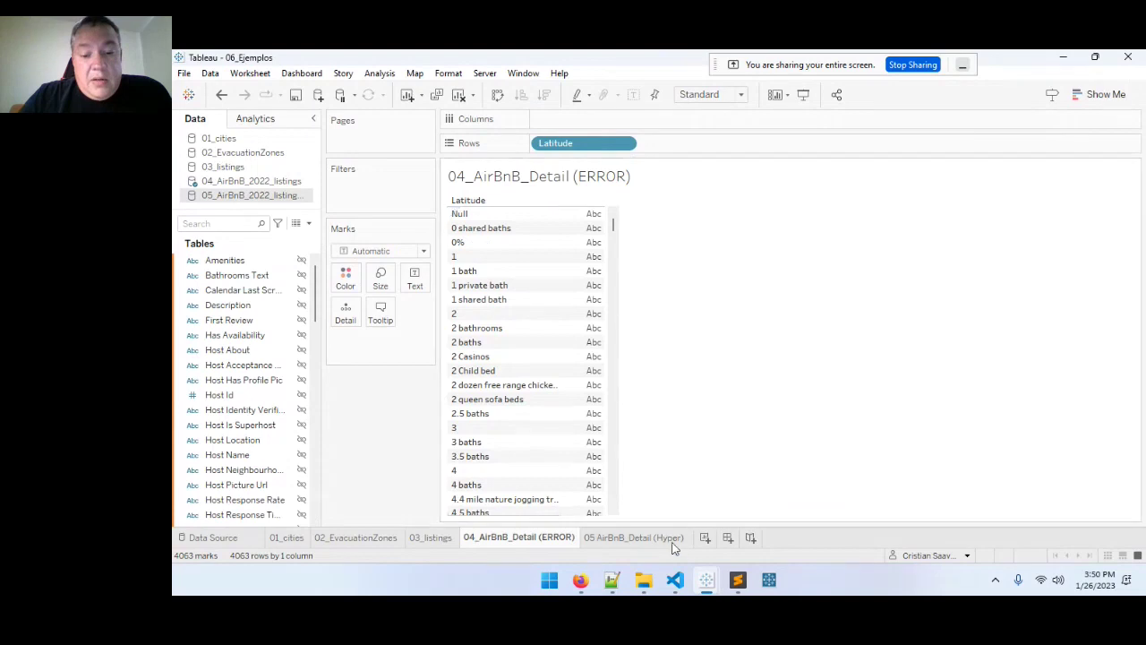
Switch to the Spatial Intersects Examples workbook showing the Por Ciudad map of Broward AirBnB listings.
left_click_drag(316, 286, 313, 484)
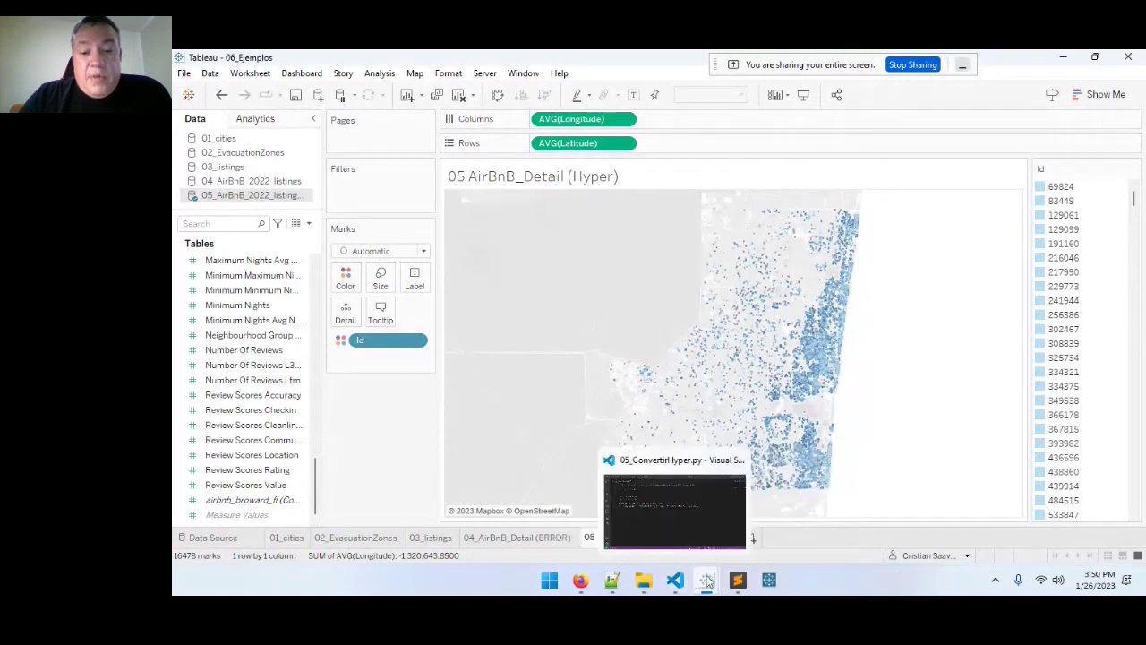
mouse_move(708, 581)
left_click(670, 534)
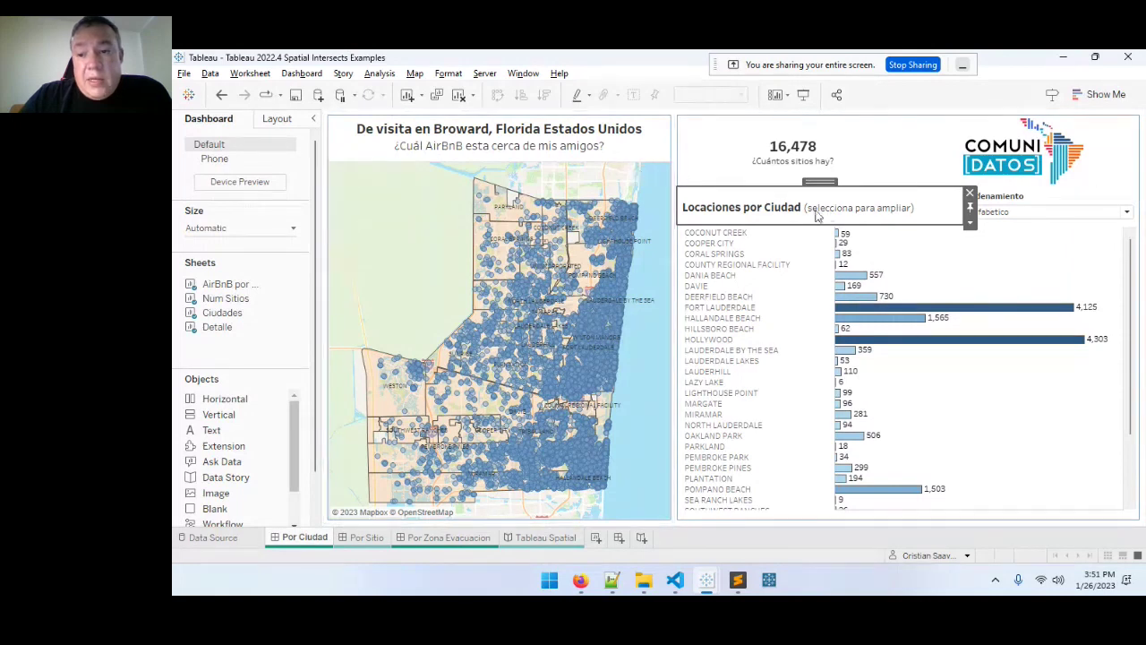
Keep the Ordenamiento city list sorted Alfabetico.
left_click(1003, 213)
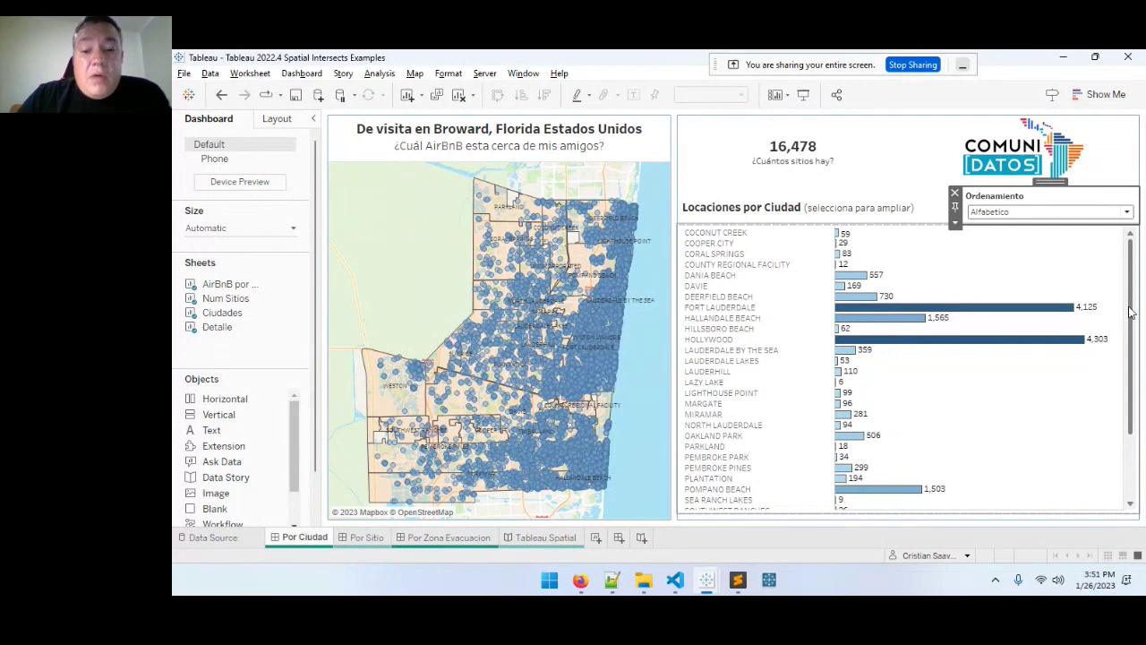
left_click(896, 385)
scroll(877, 394, "down", 3)
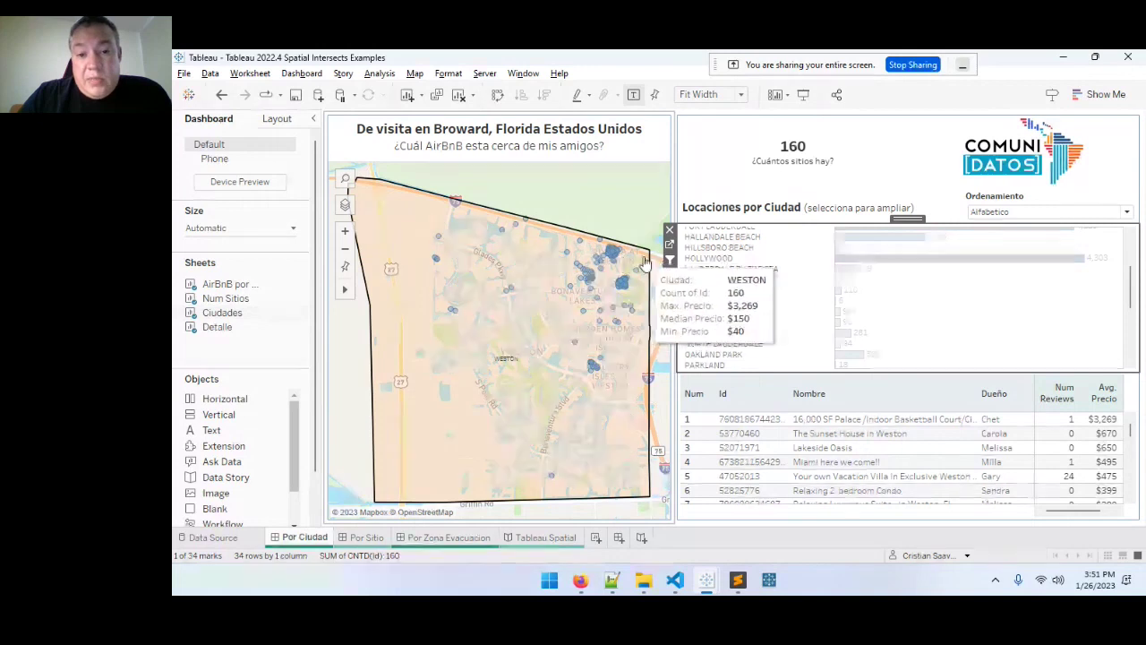
Open the AirBnB por ciudad worksheet behind the map and search the fields for 'inter'.
left_click(658, 184)
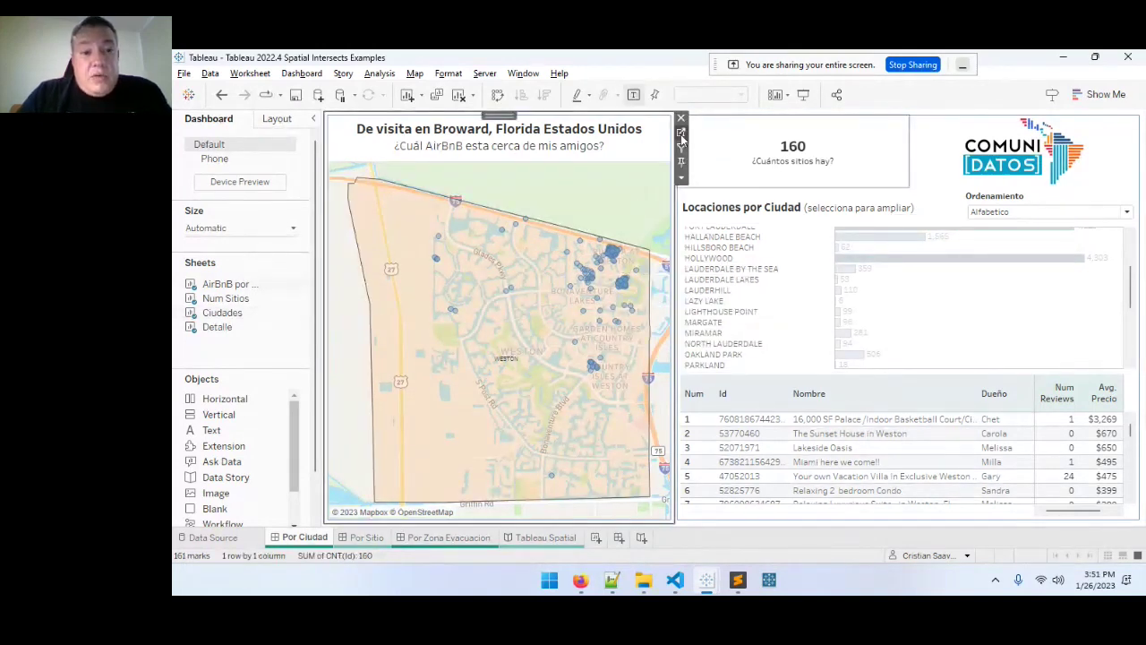
left_click(681, 133)
left_click(258, 224)
type("inter")
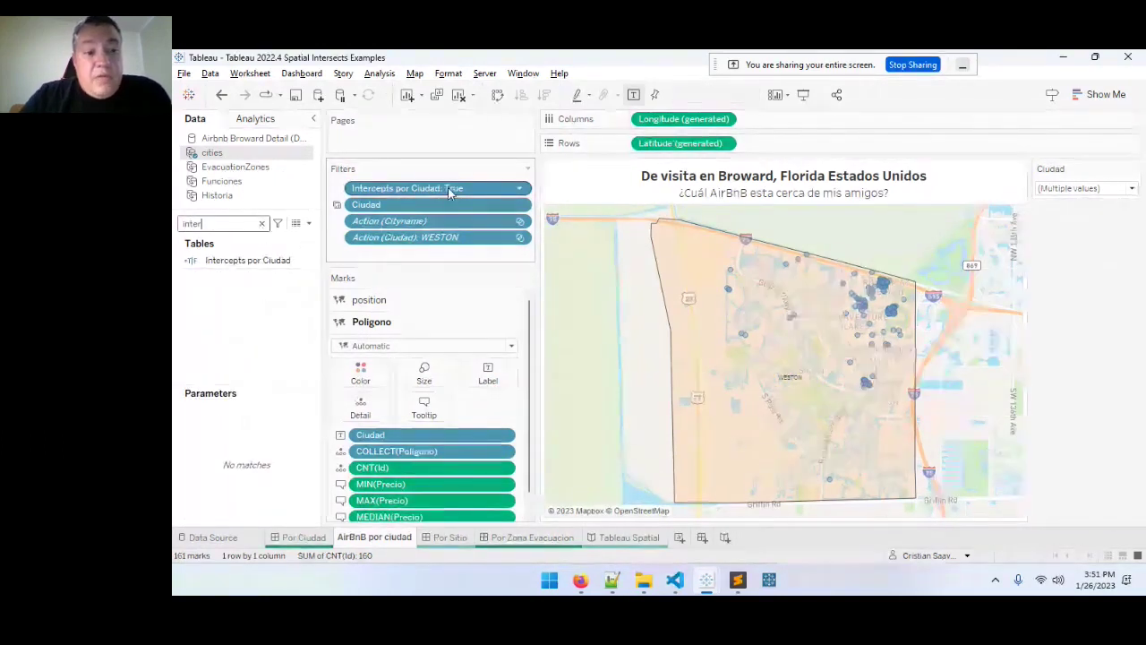
double_click(254, 261)
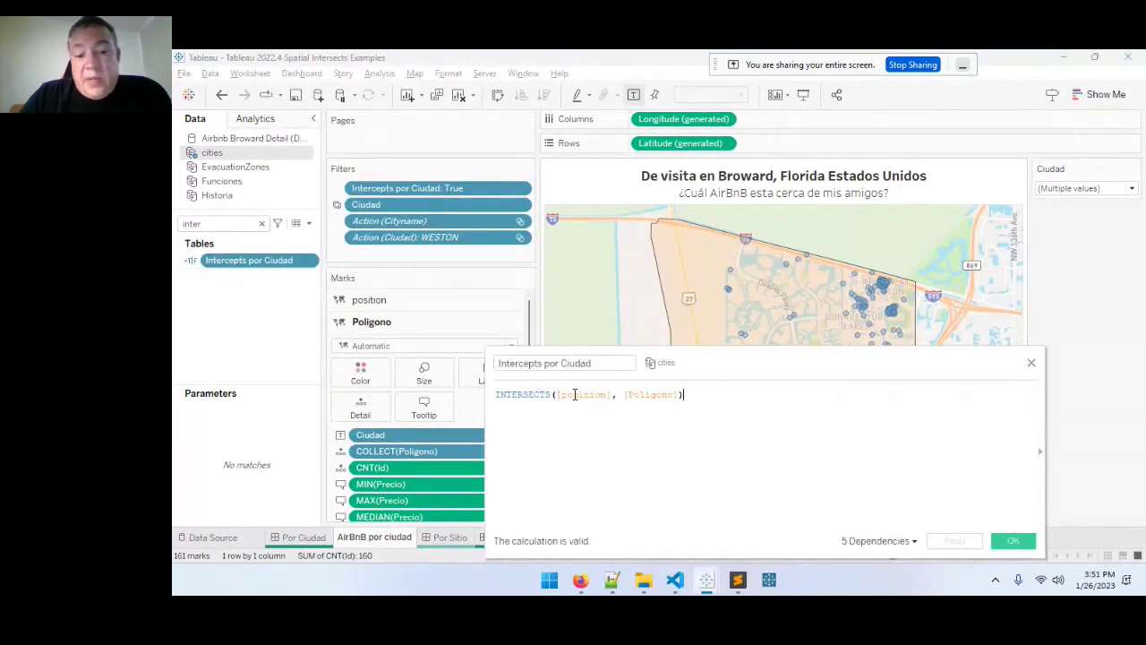
left_click(215, 225)
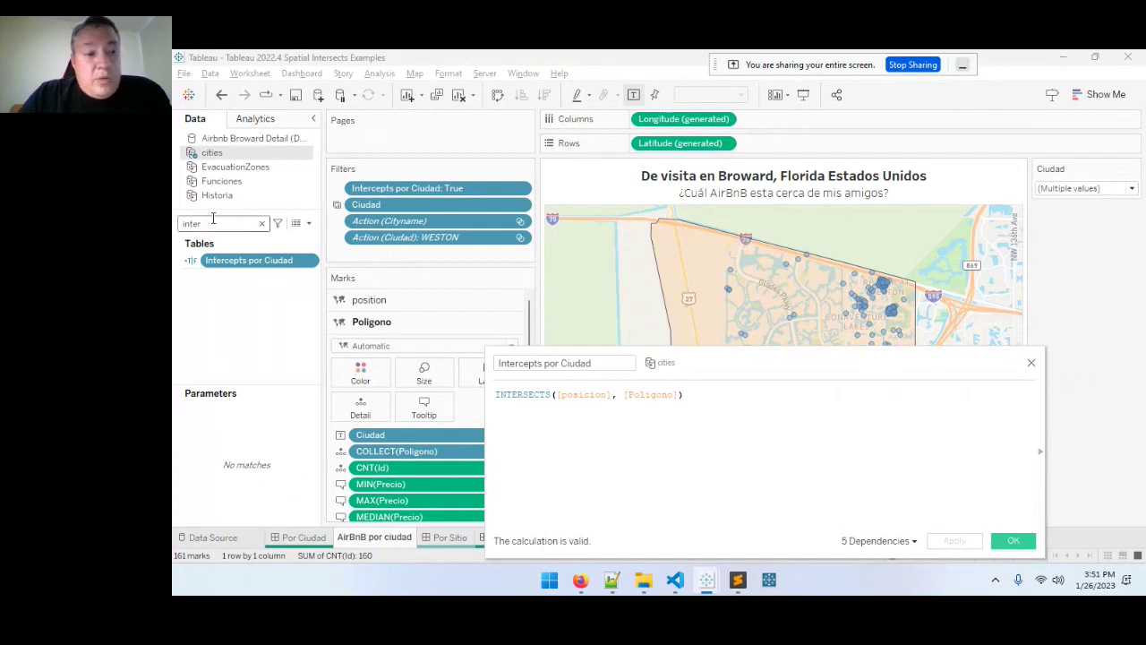
key("ctrl+a")
type("po")
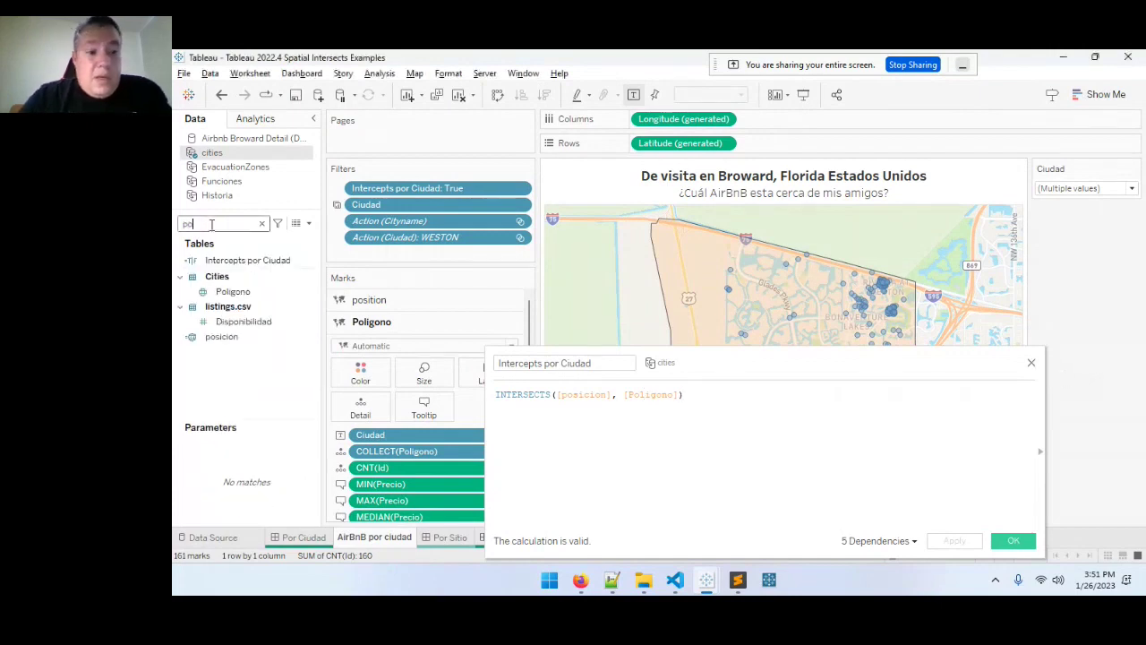
right_click(231, 337)
left_click(273, 402)
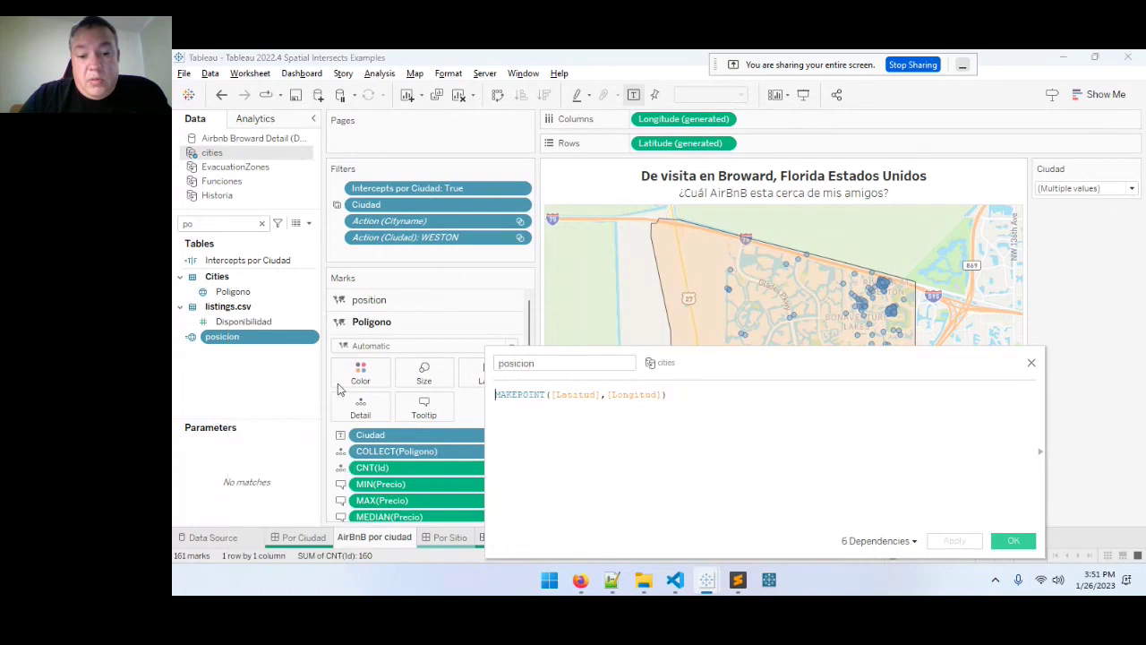
double_click(524, 399)
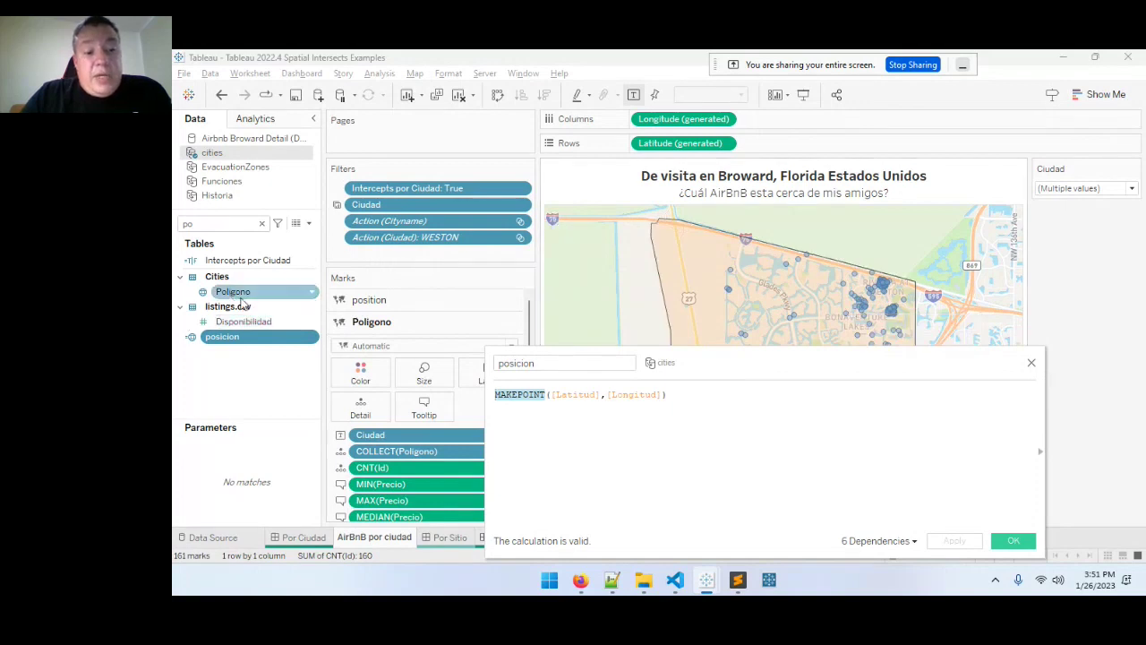
left_click(1032, 363)
mouse_move(855, 281)
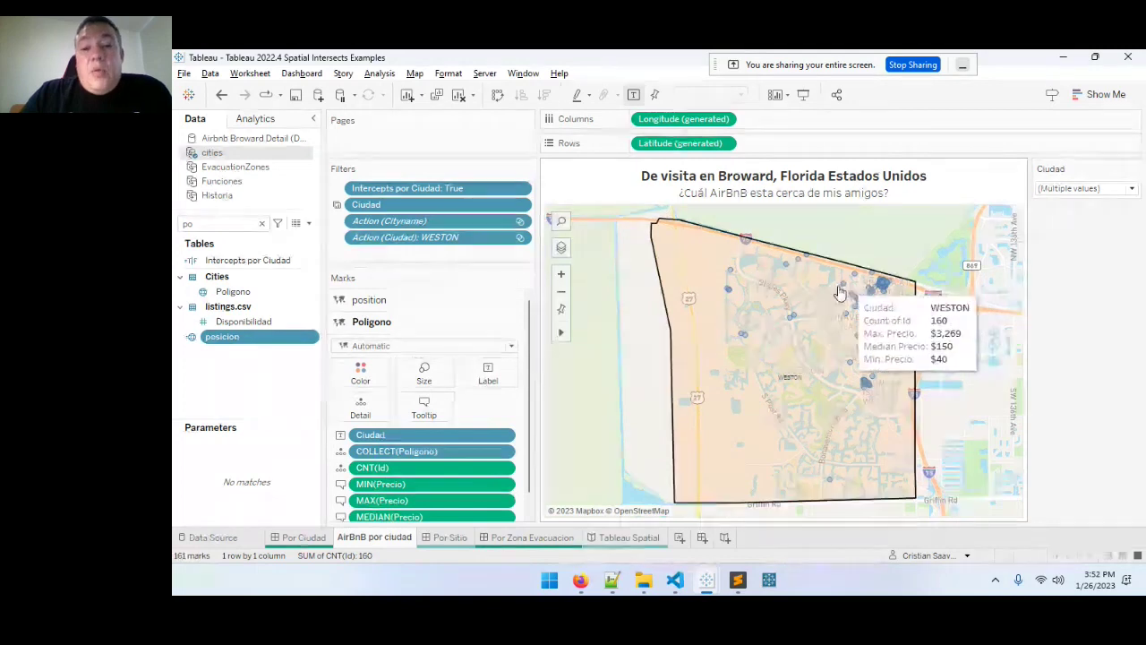
Edit the cities data source and expand the Cities physical tables.
right_click(251, 156)
left_click(278, 164)
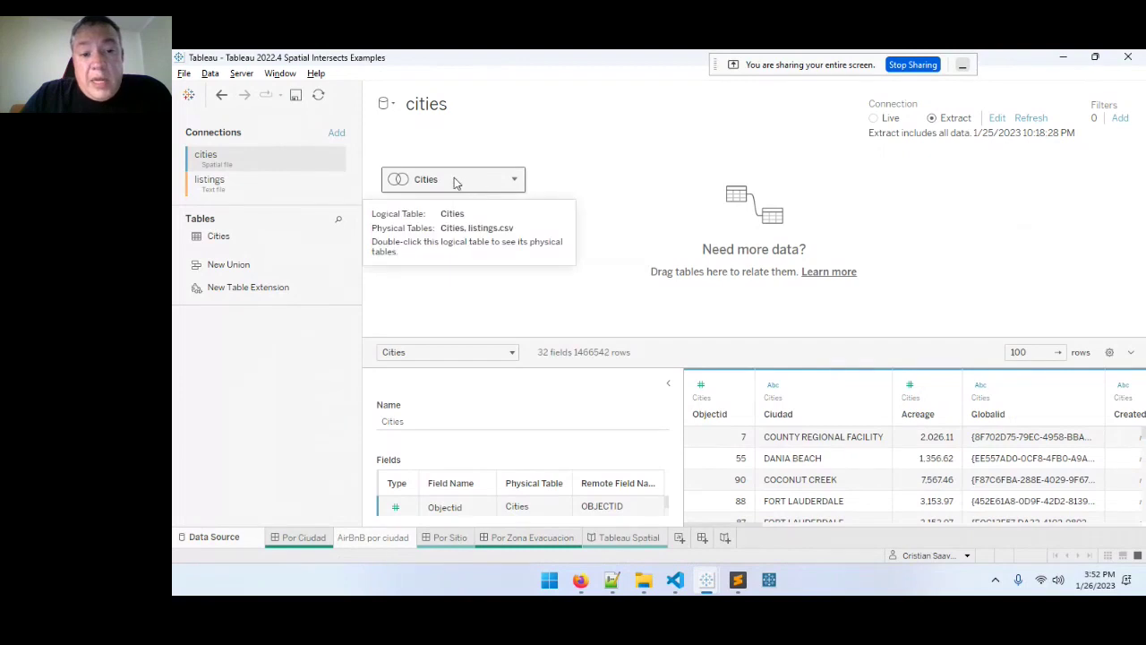
double_click(454, 181)
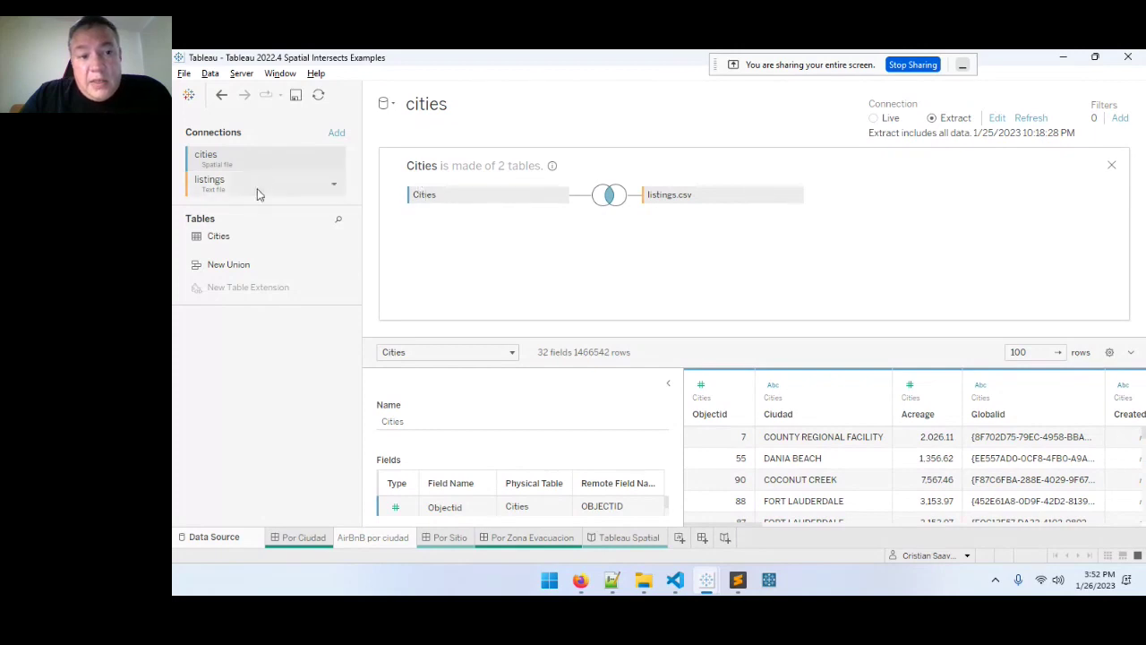
Review the Cities–listings.csv join calculation of 1 = 1, then return to Por Ciudad.
left_click(611, 195)
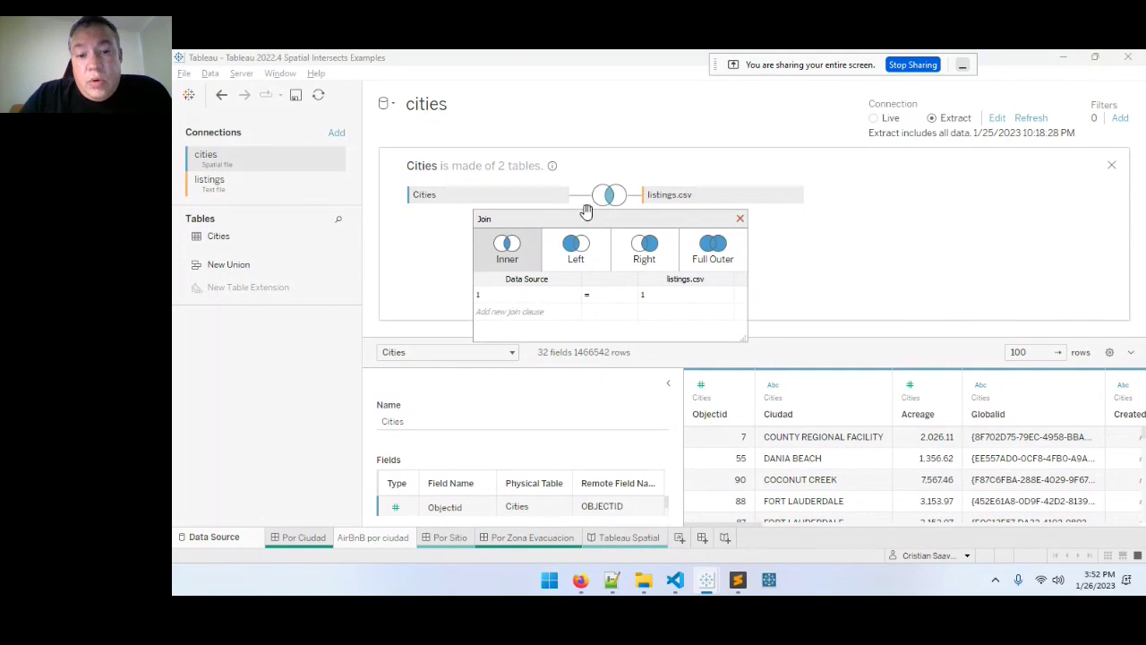
left_click(507, 297)
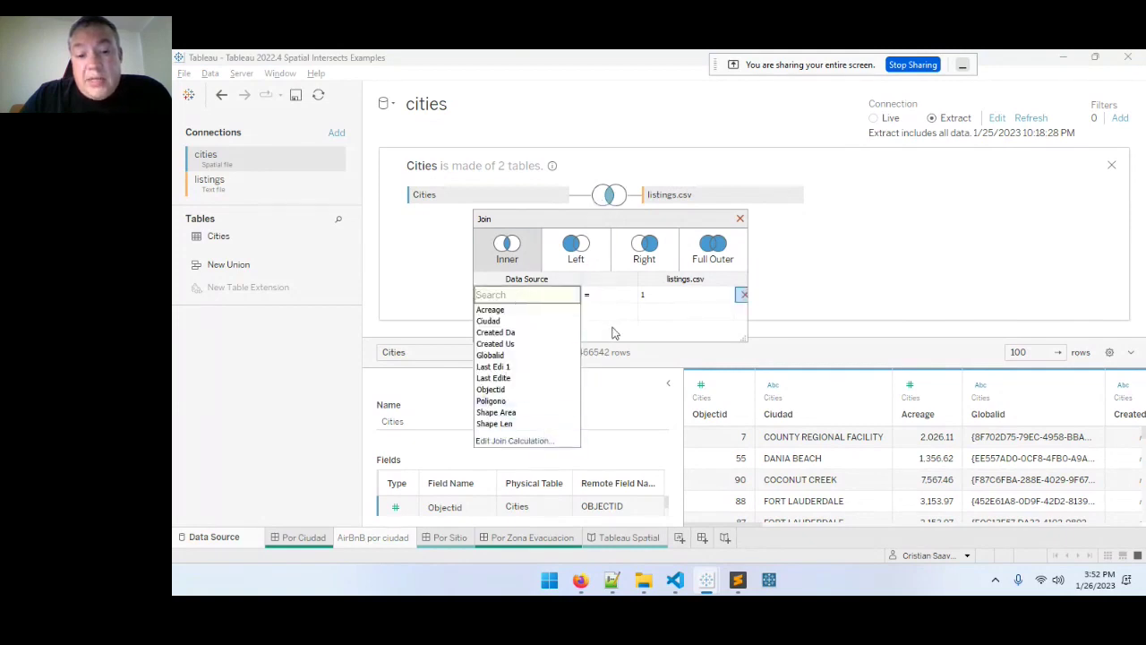
left_click(522, 441)
type("1")
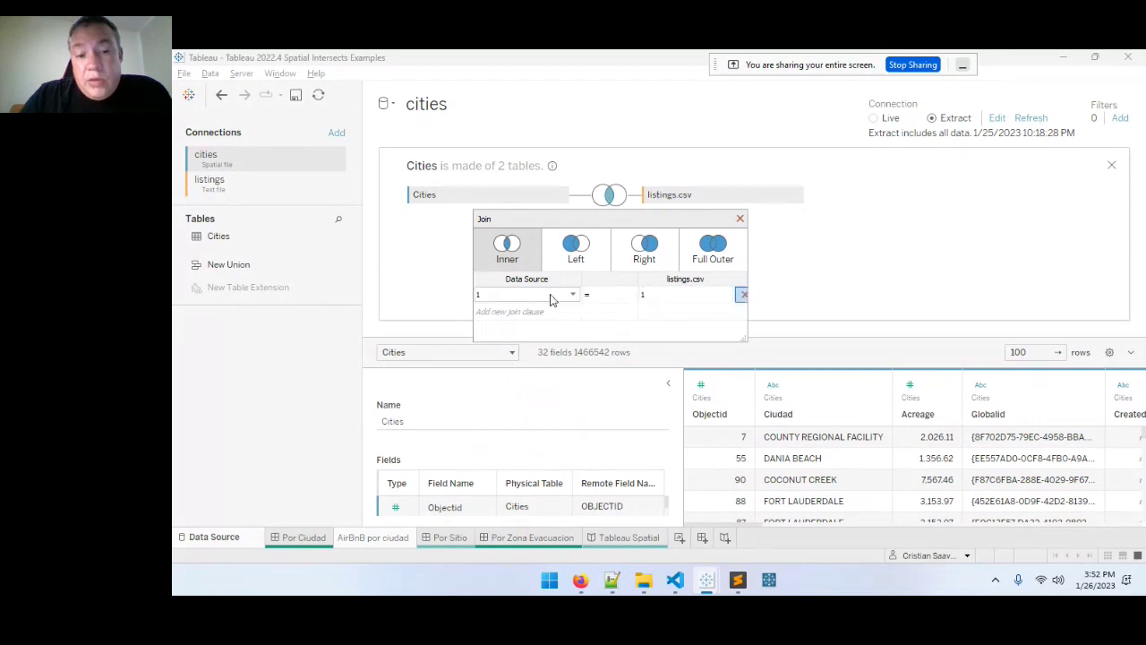
left_click(740, 218)
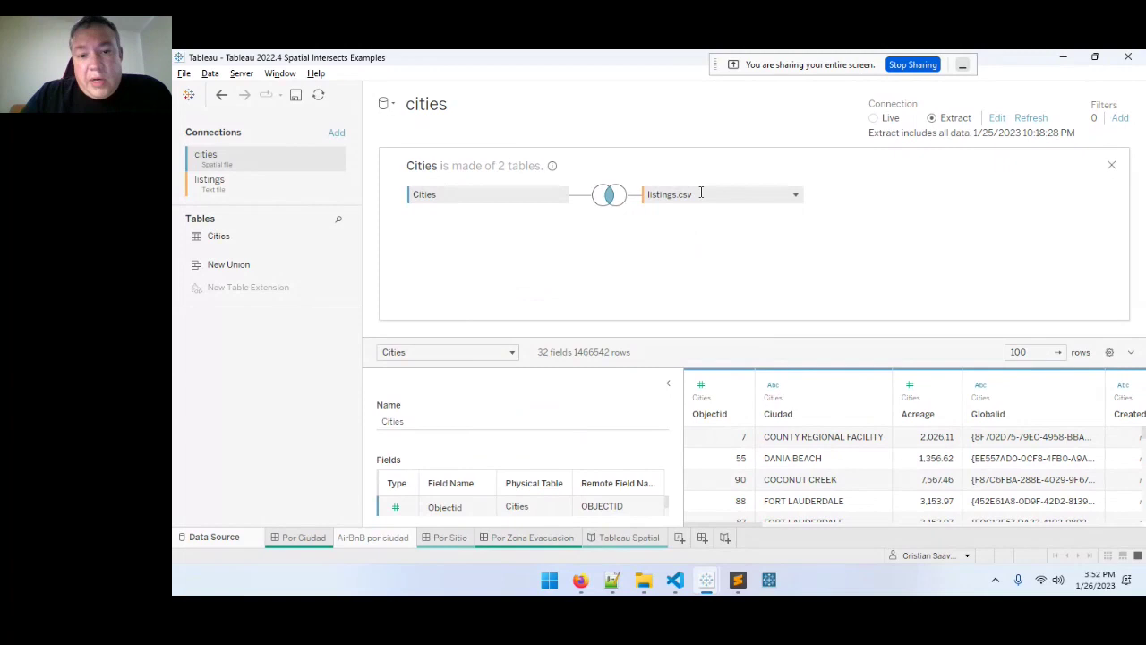
left_click(1111, 166)
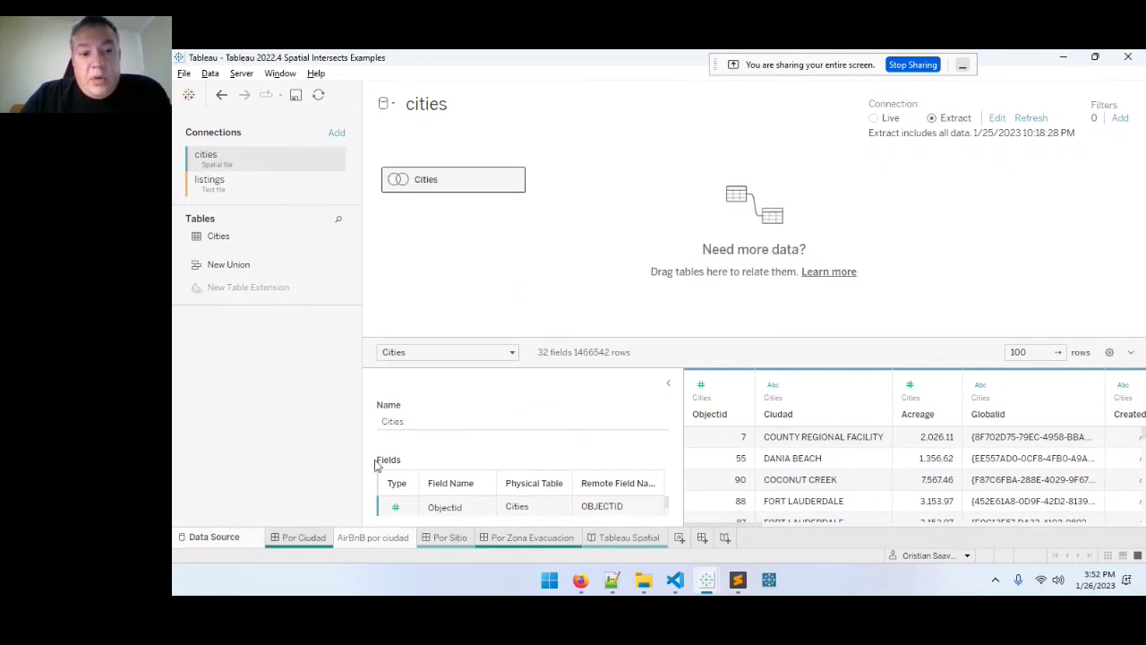
left_click(303, 538)
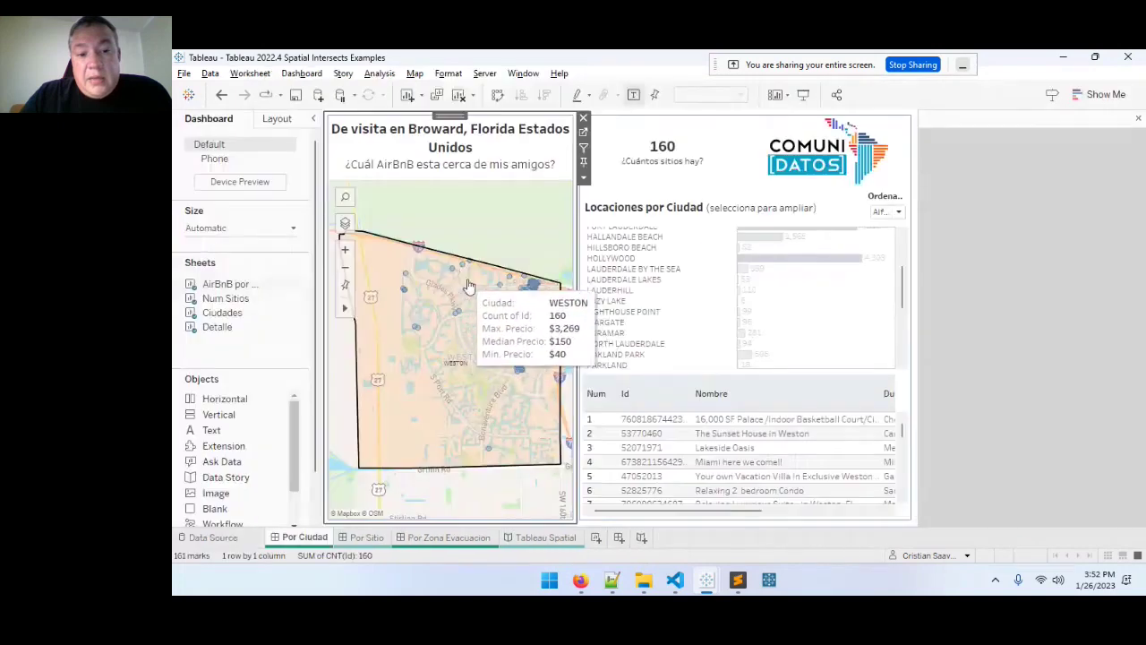
Show the Por Sitio dashboard's 2-mile Fort Lauderdale airport buffer in Presentation Mode.
mouse_move(456, 268)
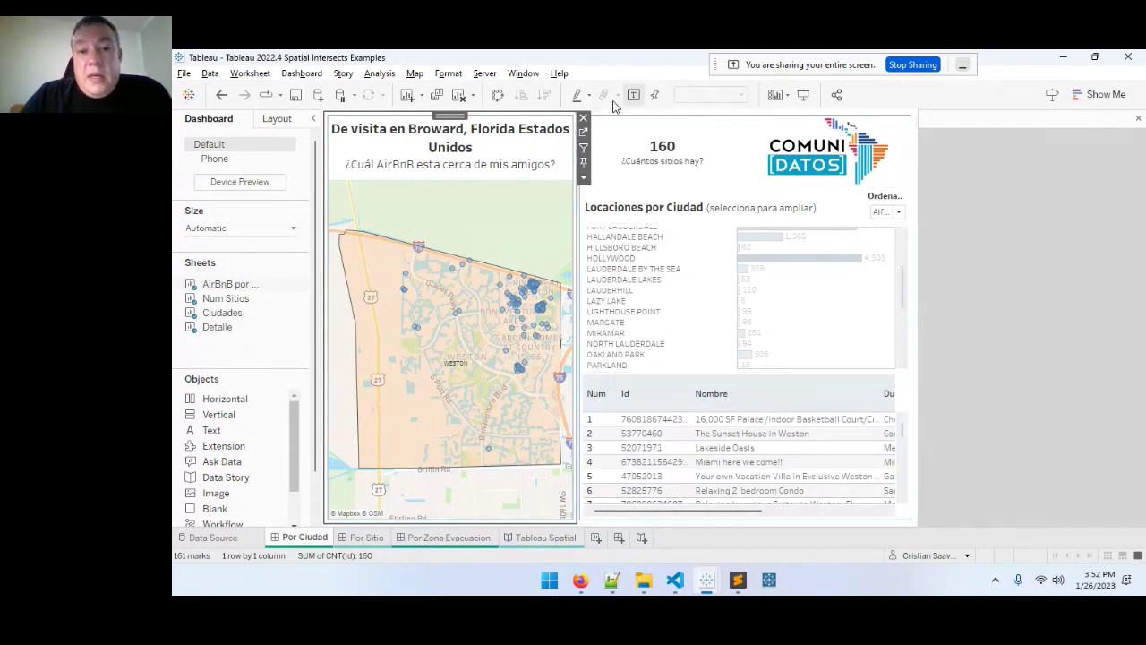
mouse_move(528, 314)
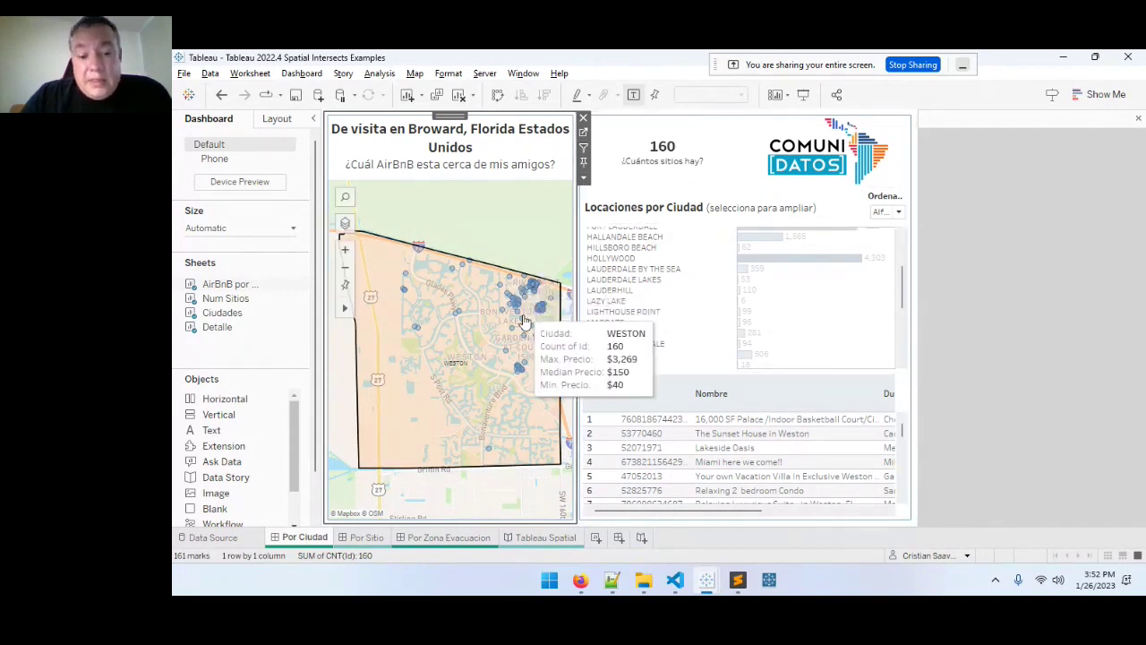
left_click(351, 540)
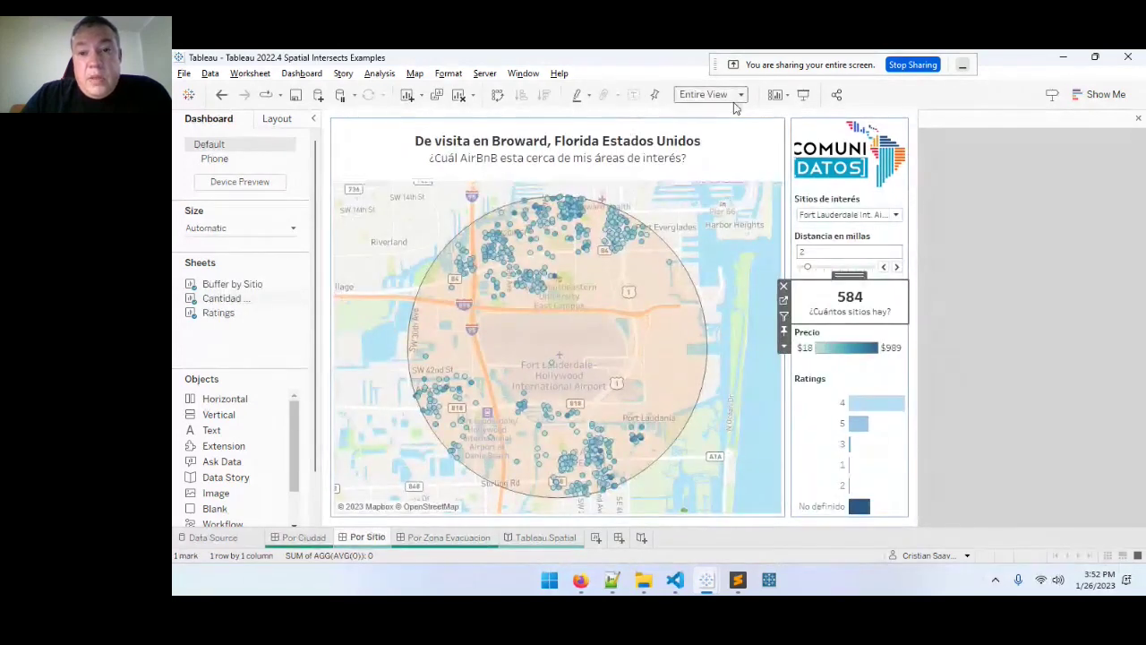
left_click(804, 96)
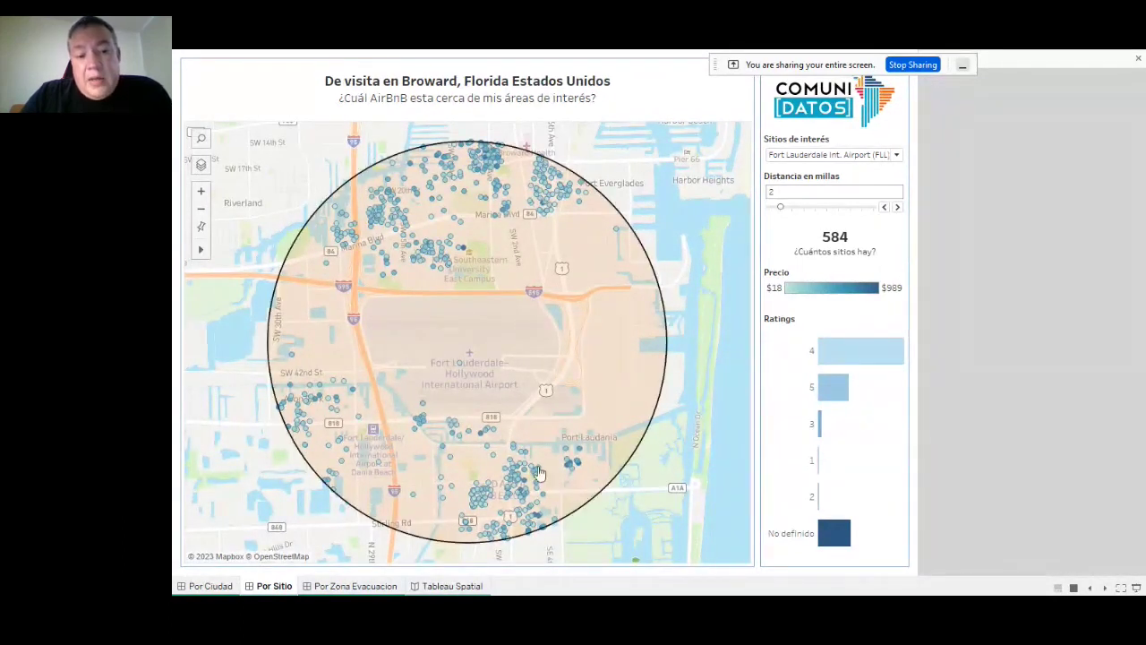
Set Sitios de interés to Sawgrass Mall with a 4-mile distance, then exit Presentation Mode.
left_click(838, 155)
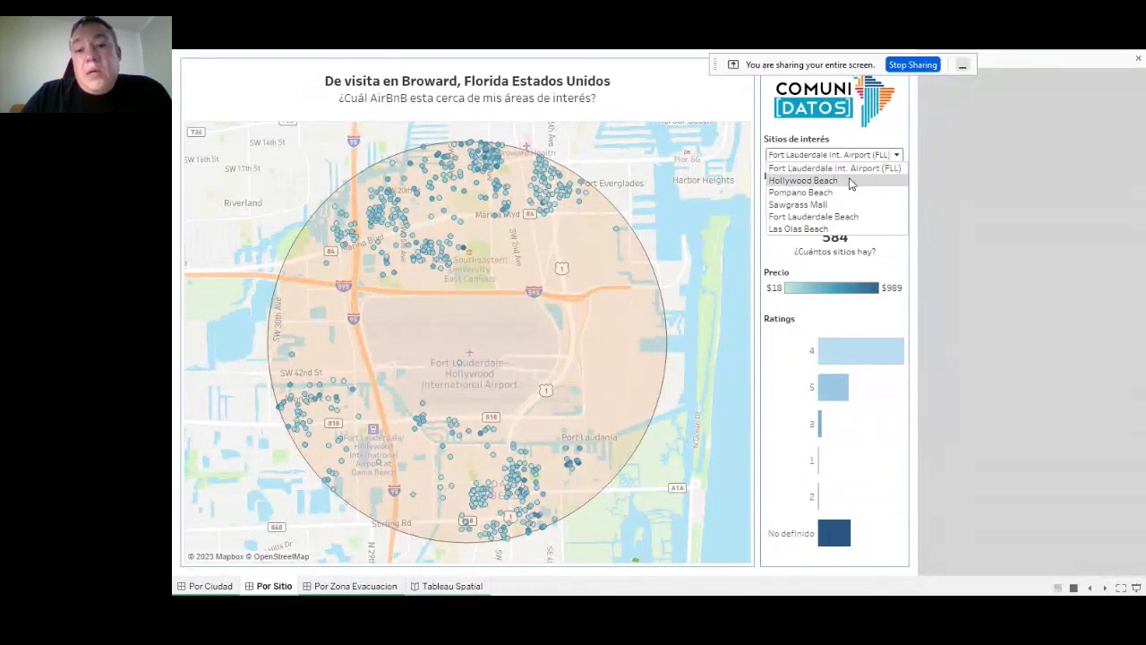
left_click(828, 181)
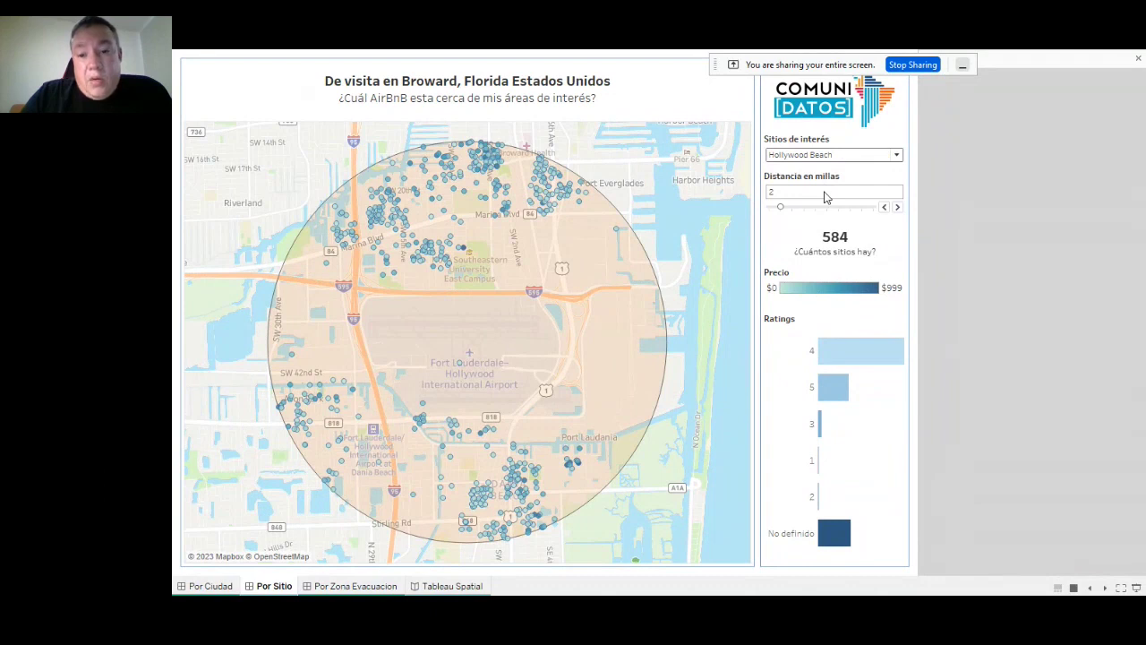
left_click(833, 155)
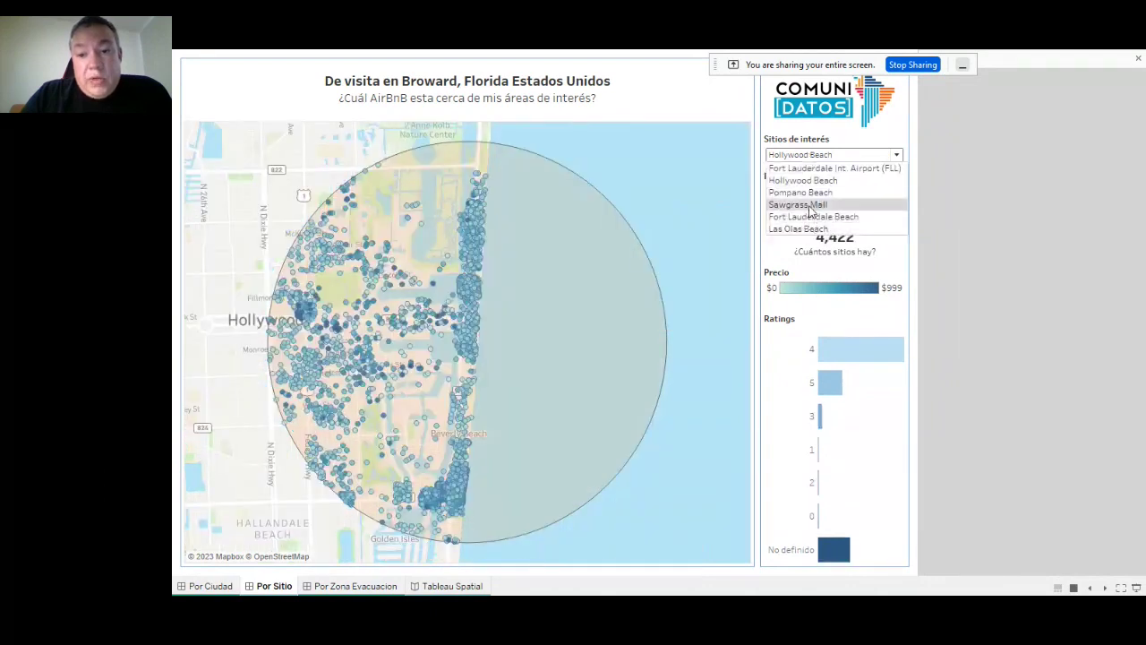
key("Escape")
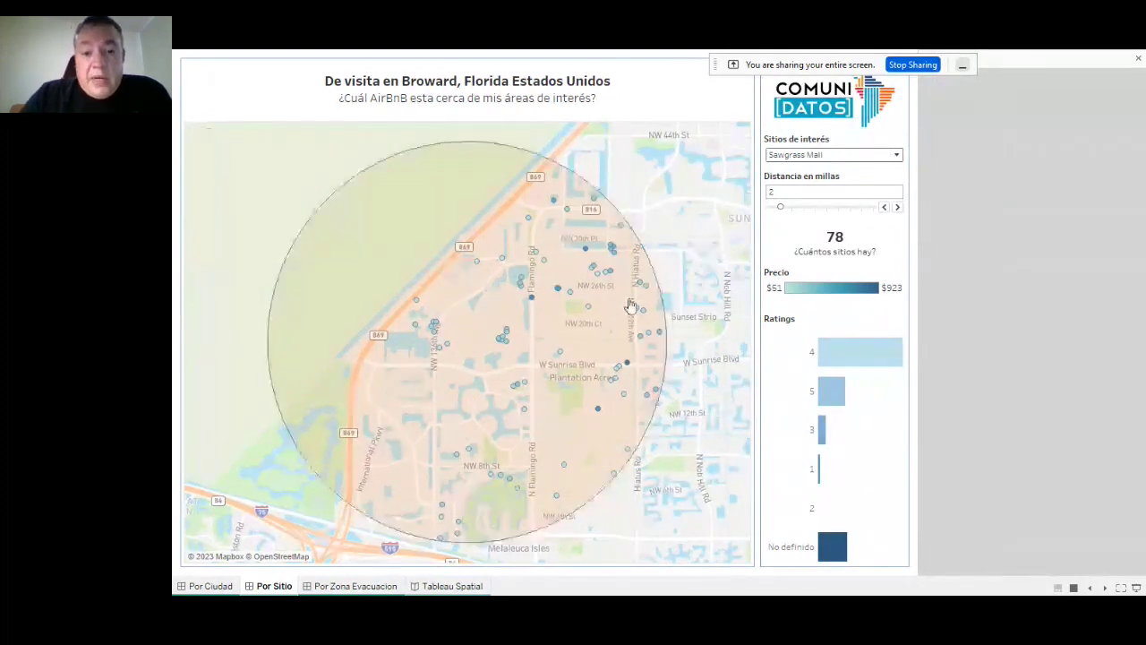
left_click(803, 208)
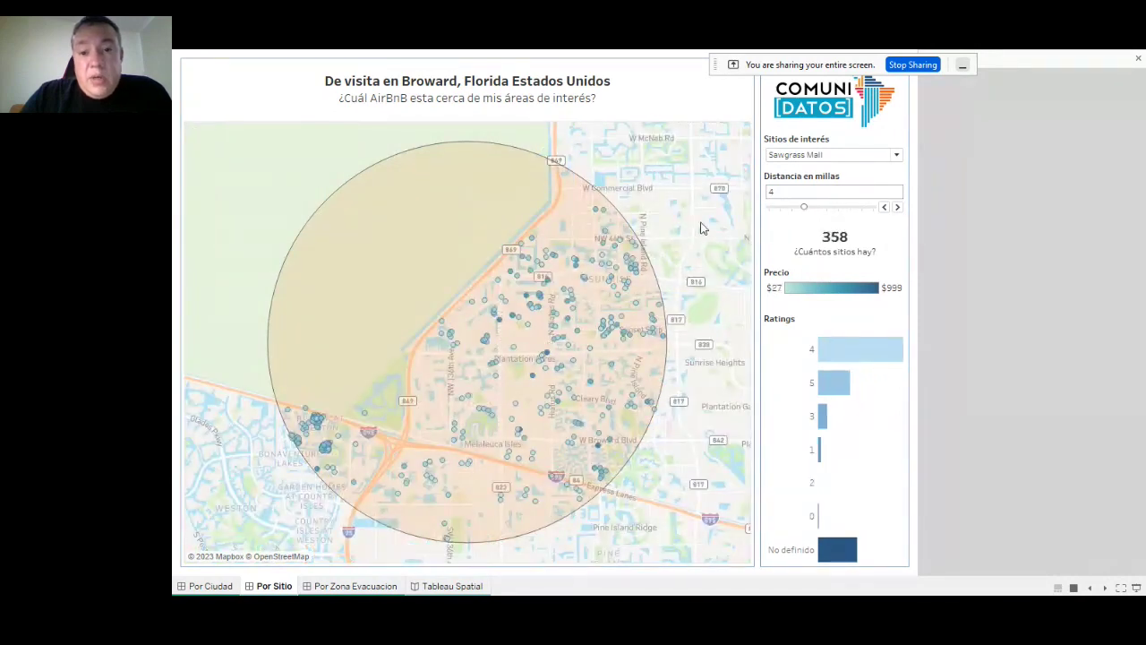
key("Escape")
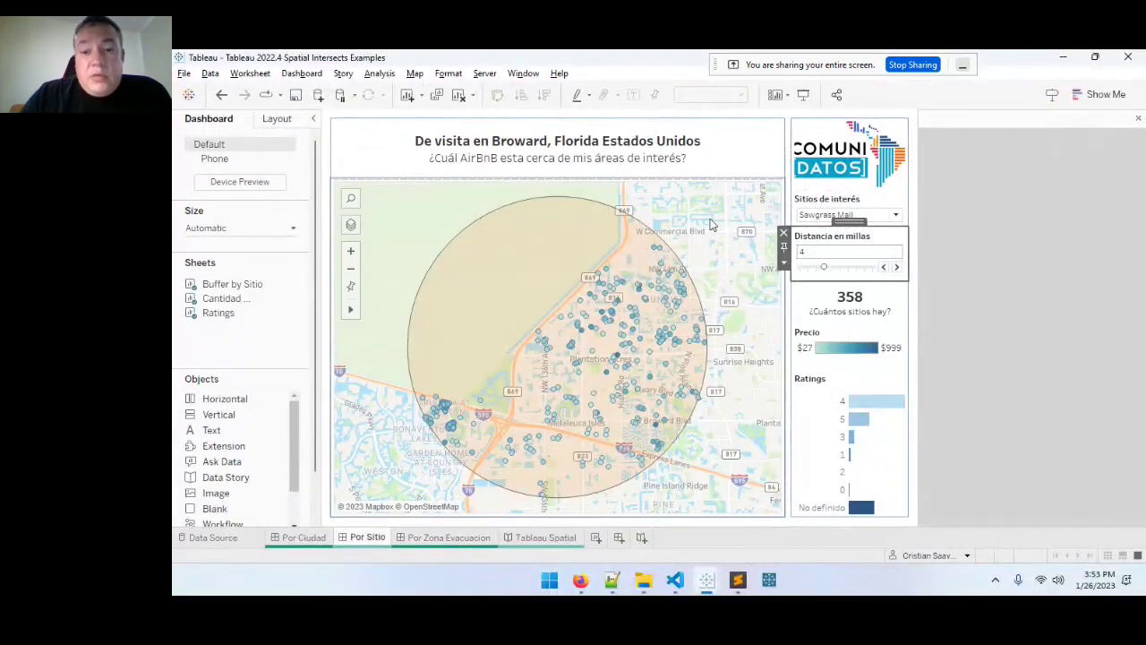
Go to the map's worksheet and refresh the Airbnb Broward Detail data source.
left_click(696, 205)
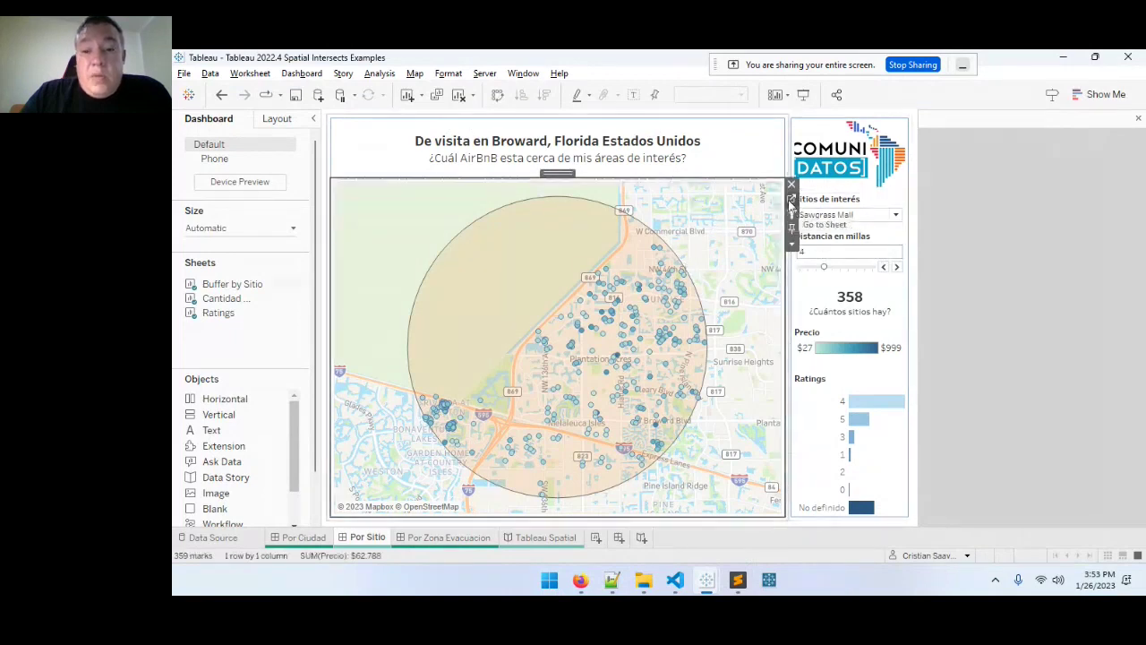
left_click(791, 201)
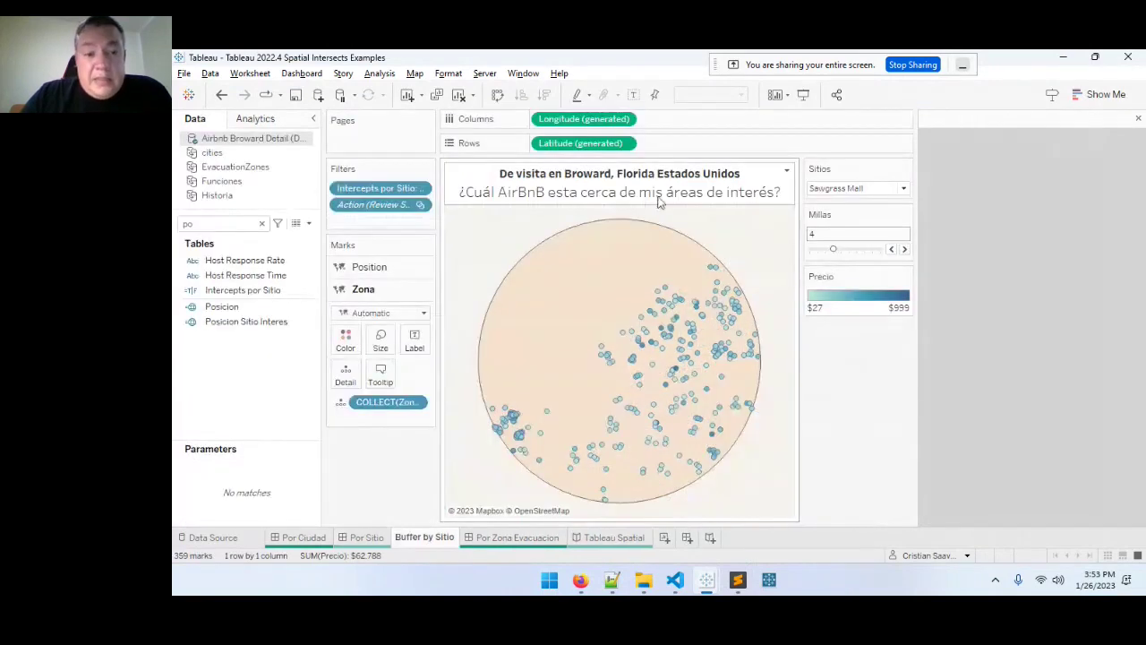
right_click(261, 144)
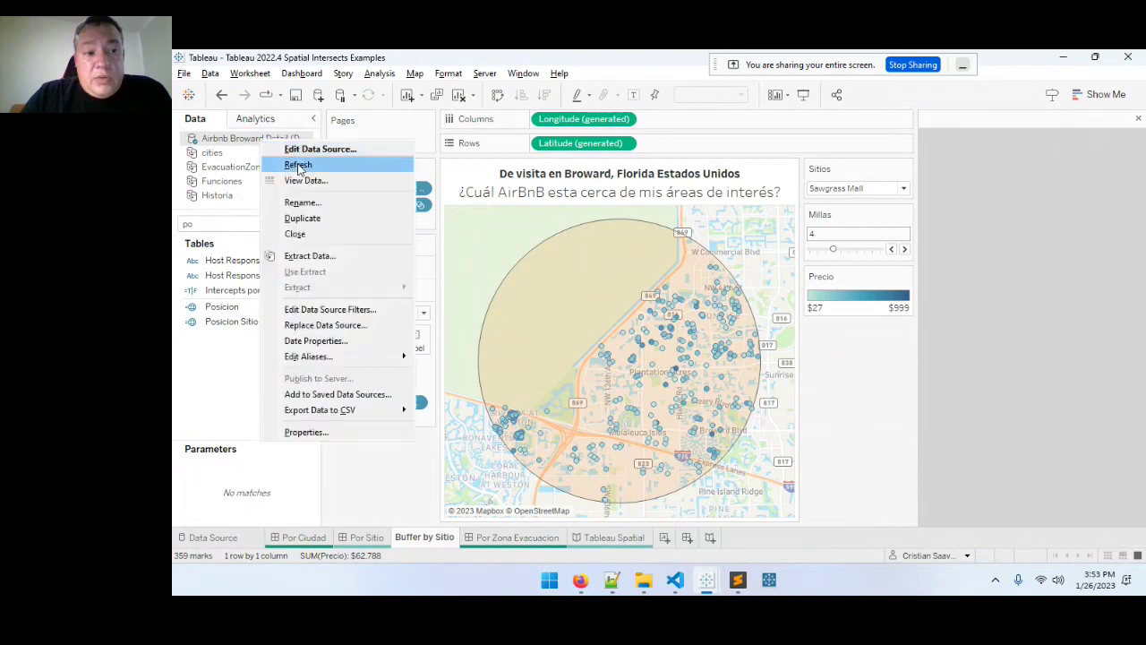
left_click(305, 150)
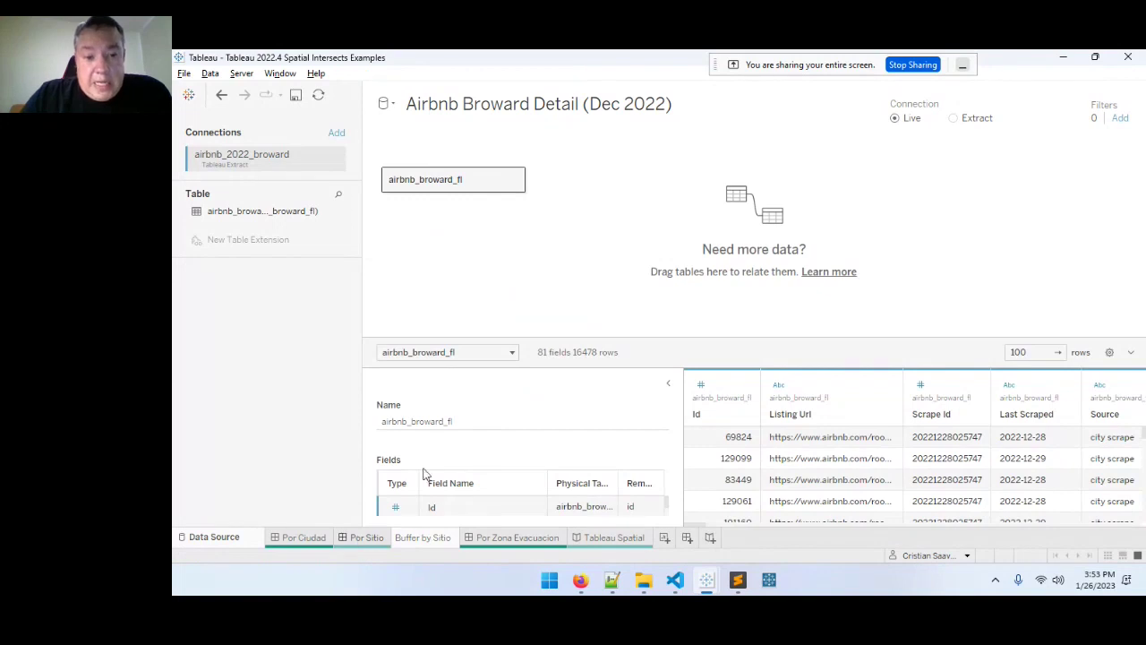
Reopen Buffer by Sitio from Por Sitio, clear the field search, and edit the Sitios parameter.
left_click(366, 537)
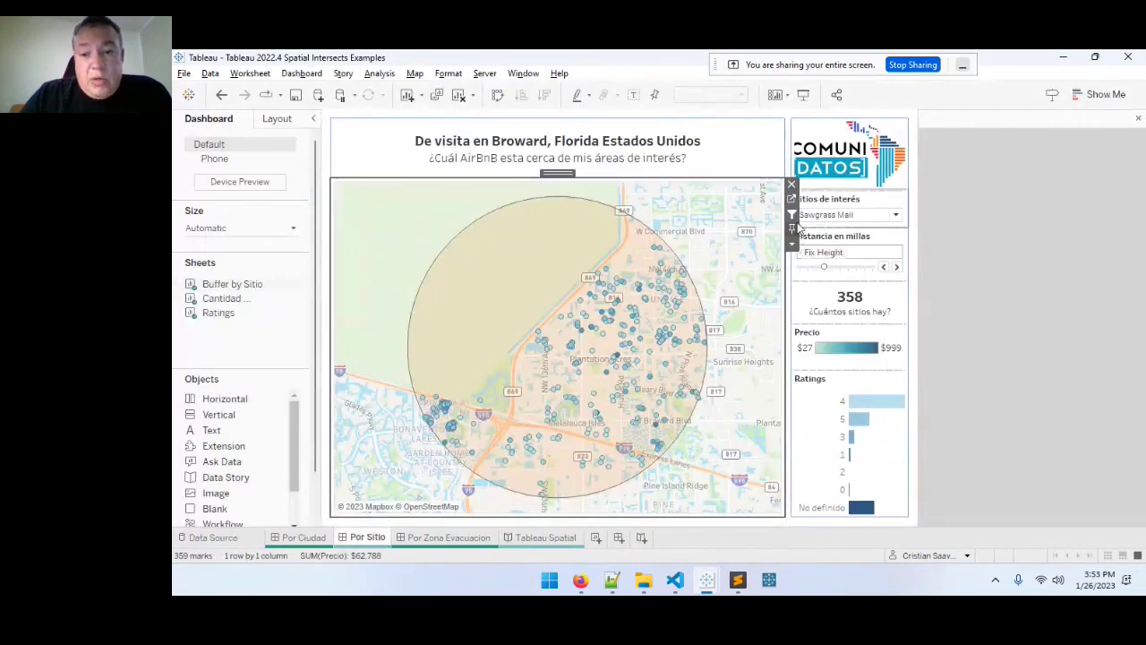
left_click(796, 200)
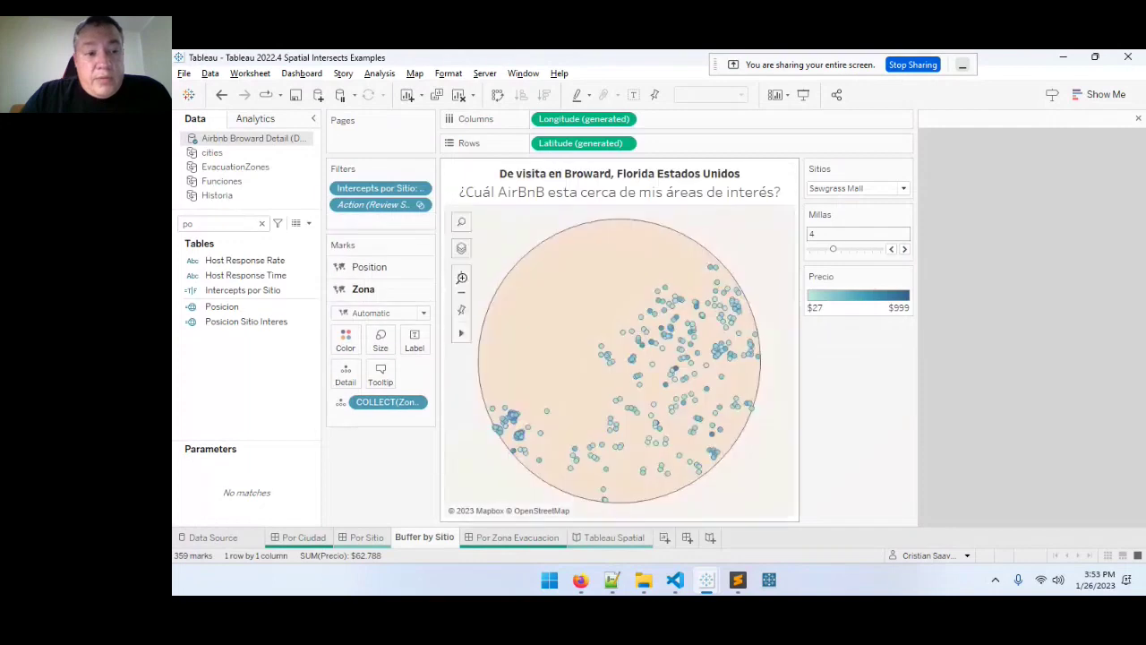
left_click(261, 223)
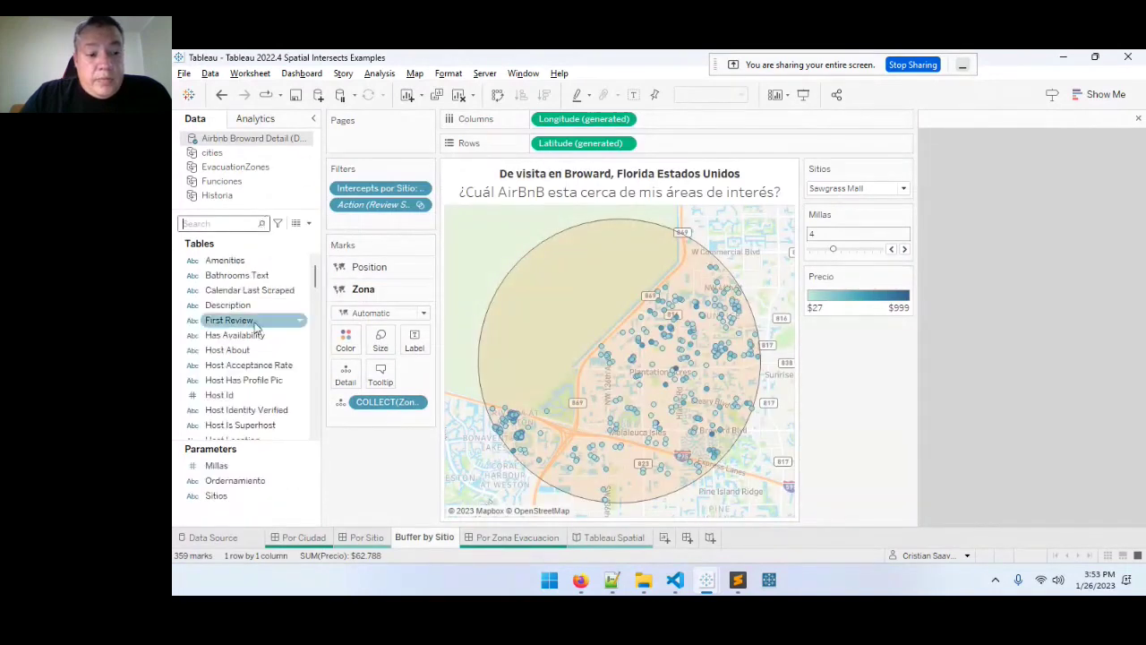
right_click(260, 495)
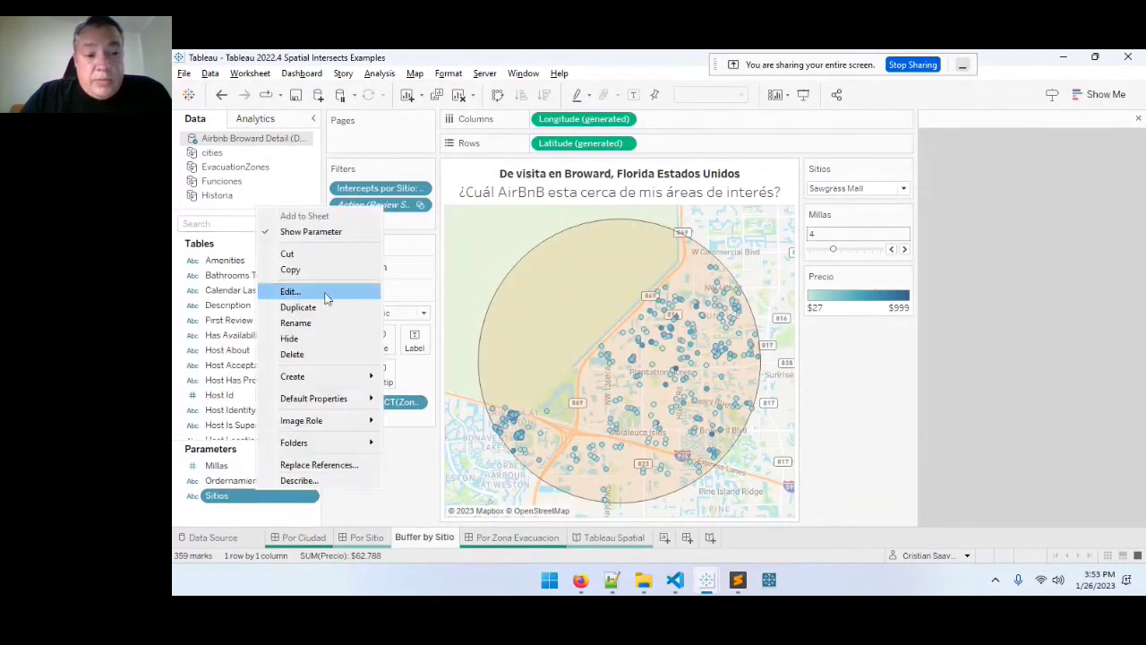
left_click(509, 343)
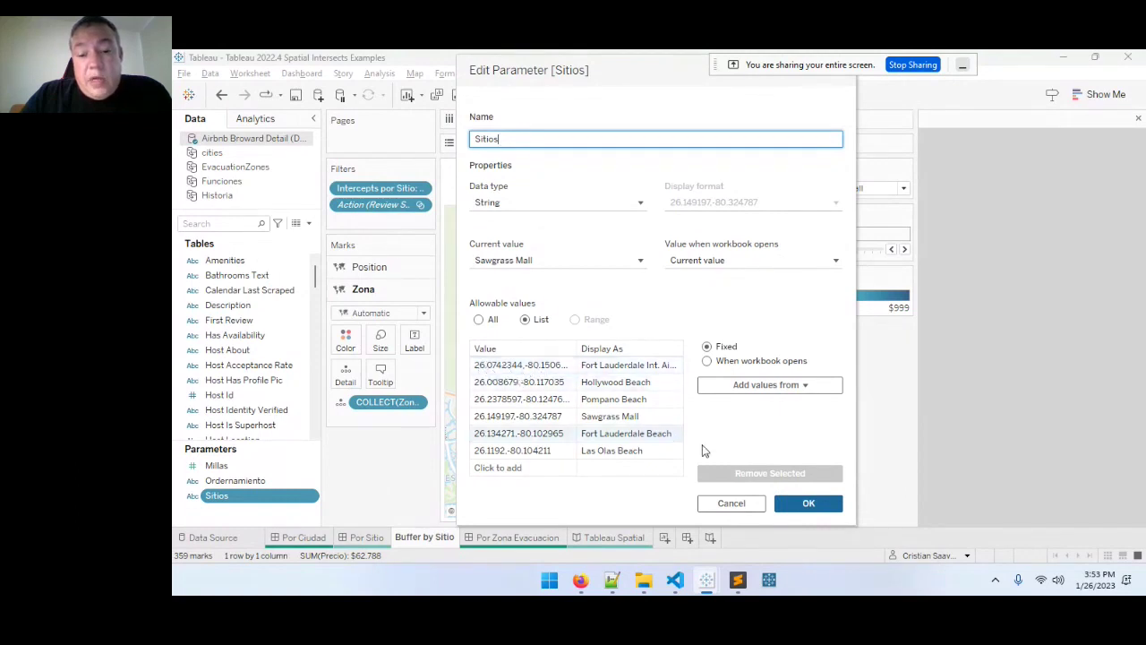
Close Sitios unchanged, inspect the Millas parameter settings, then search the fields for 'inter'.
left_click(753, 502)
left_click(240, 467)
right_click(240, 470)
left_click(295, 287)
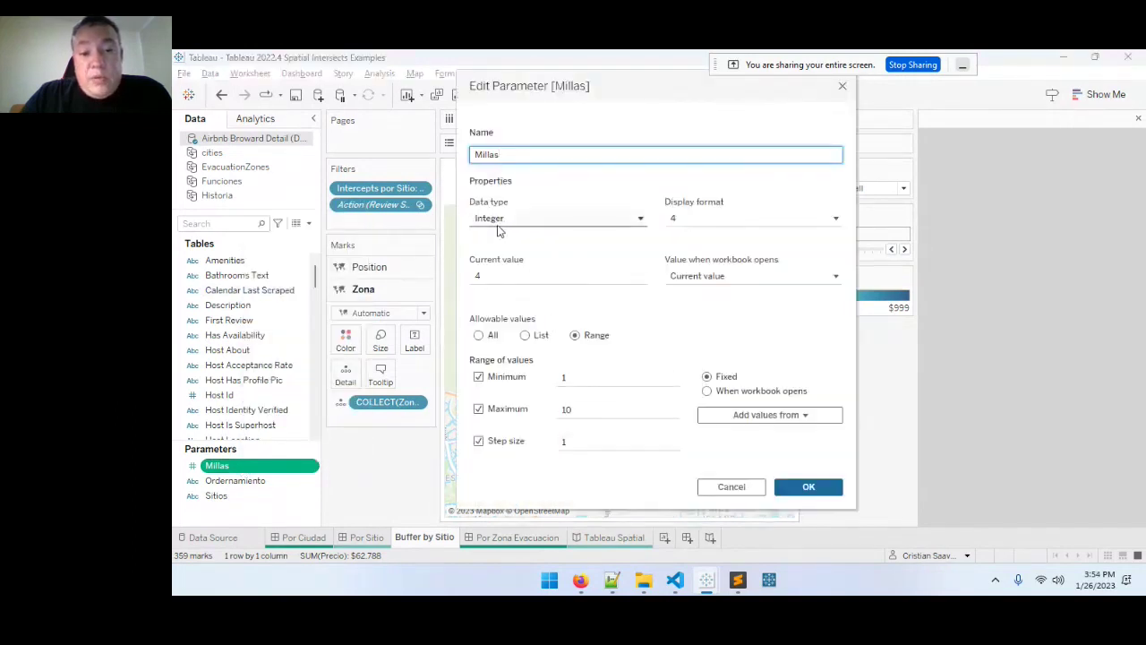
left_click(728, 487)
left_click(245, 223)
type("inter")
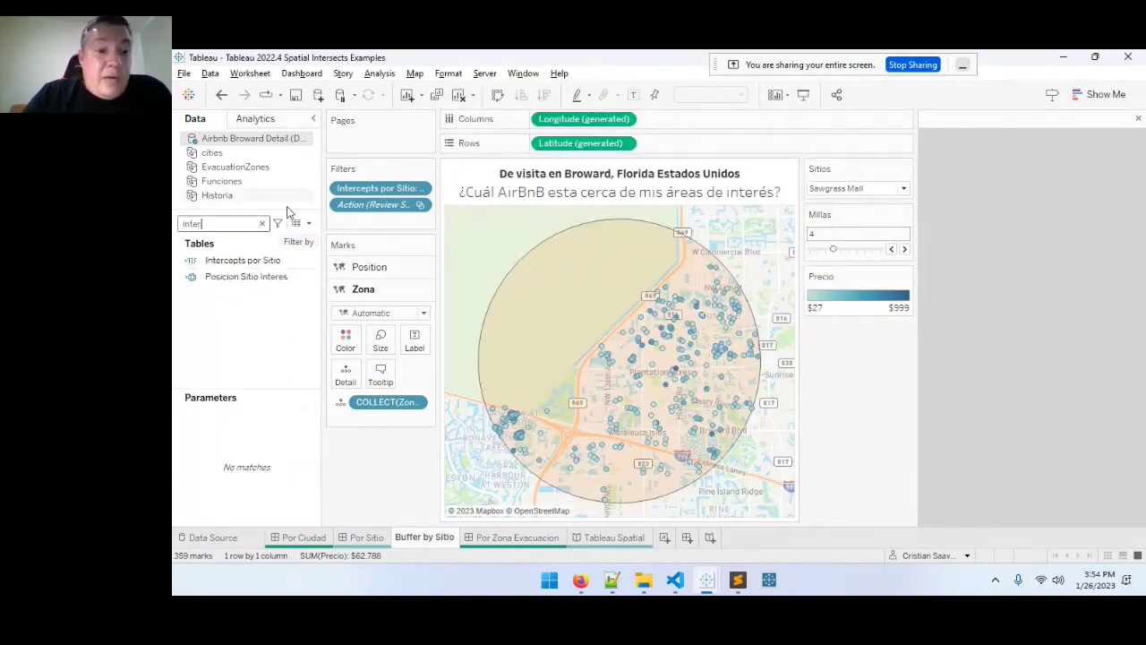
View the Intercepts por Sitio formula and close it.
right_click(261, 265)
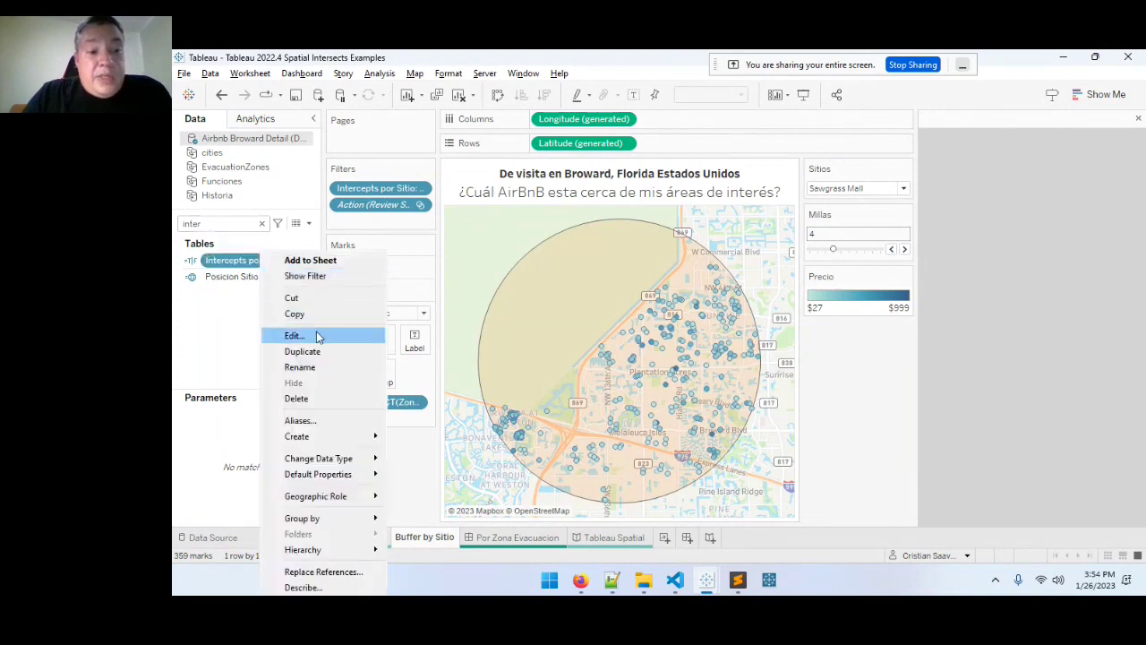
left_click(318, 336)
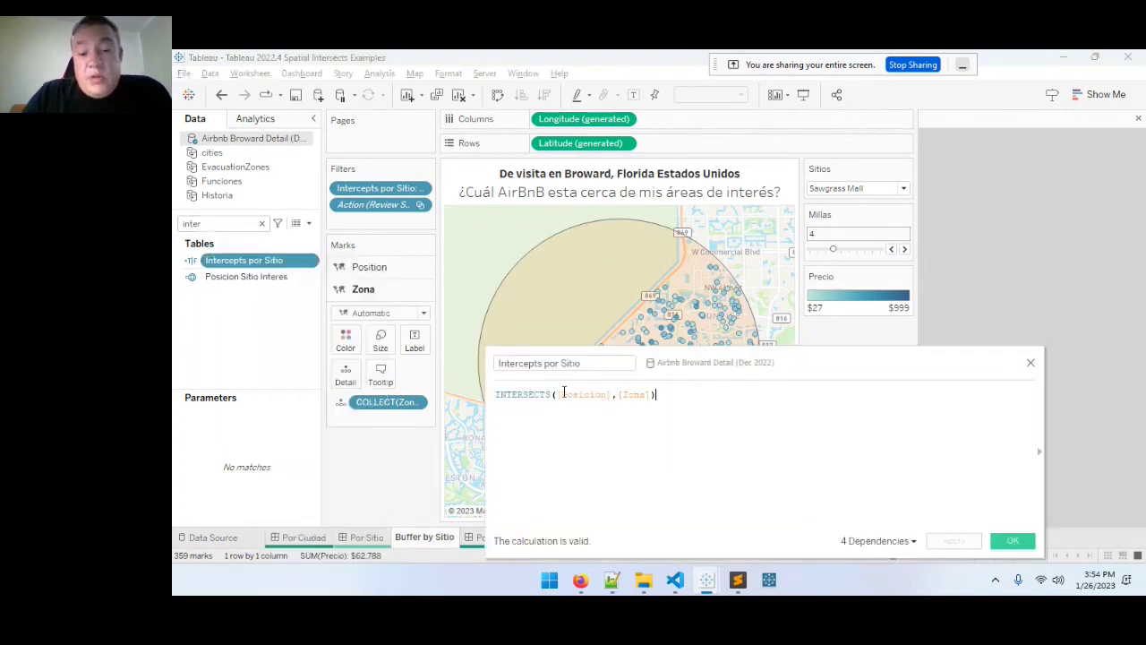
left_click(1031, 363)
Search 'pos' and open the Posicion and Posicion Sitio Interes formulas for editing.
double_click(197, 224)
type("pos")
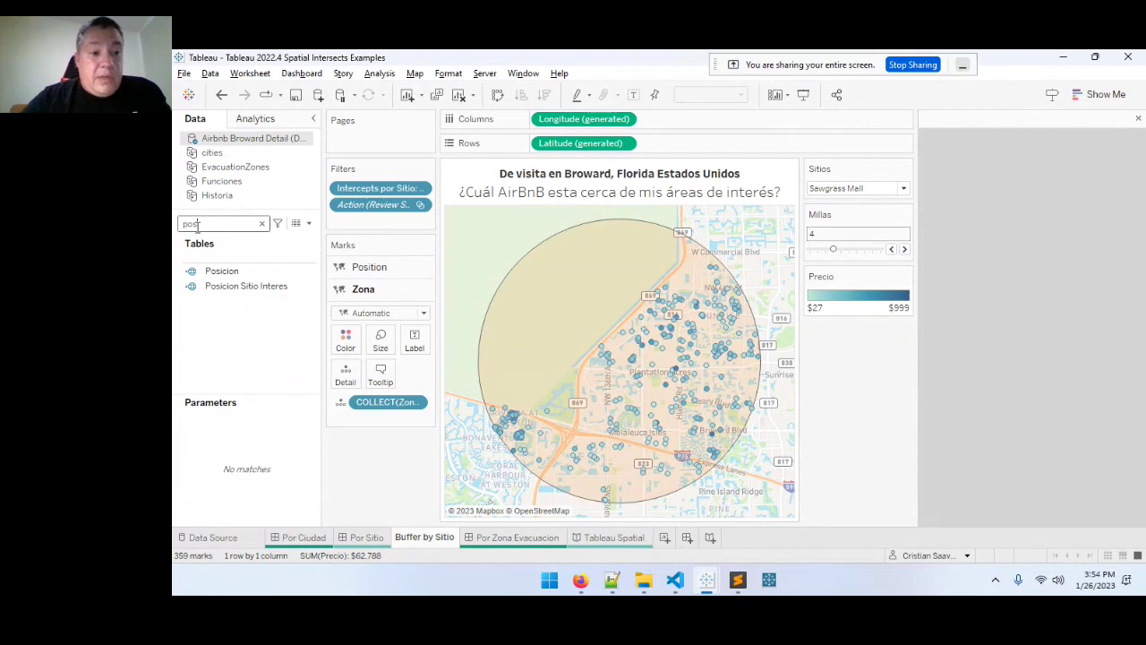
left_click(257, 274)
right_click(259, 277)
left_click(296, 358)
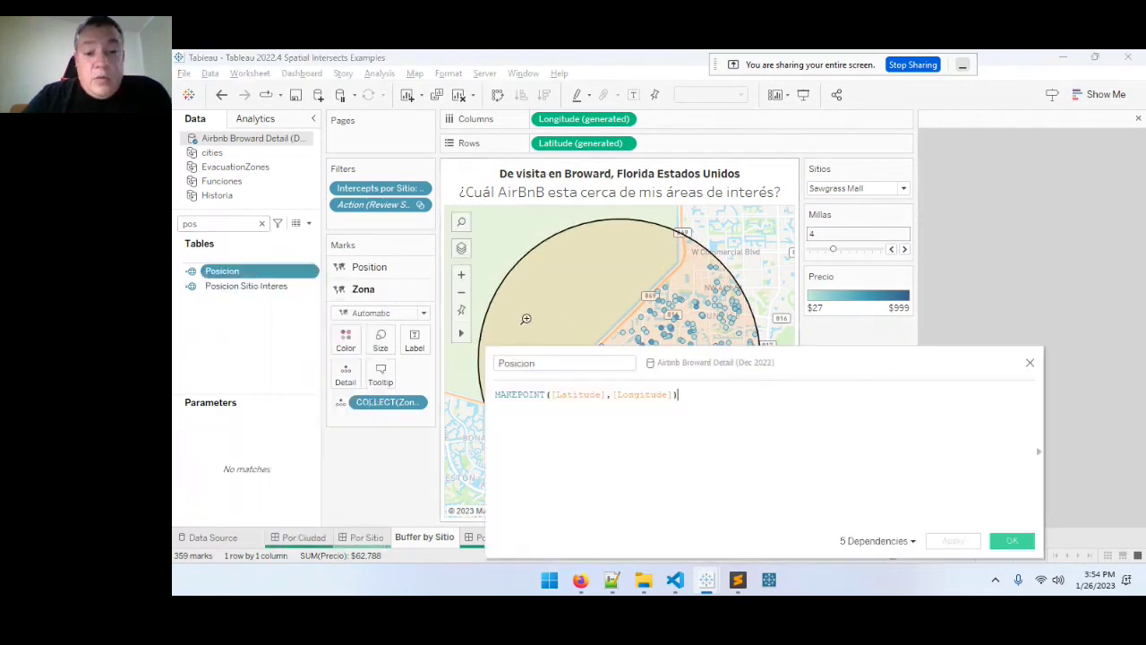
left_click(260, 287)
right_click(266, 287)
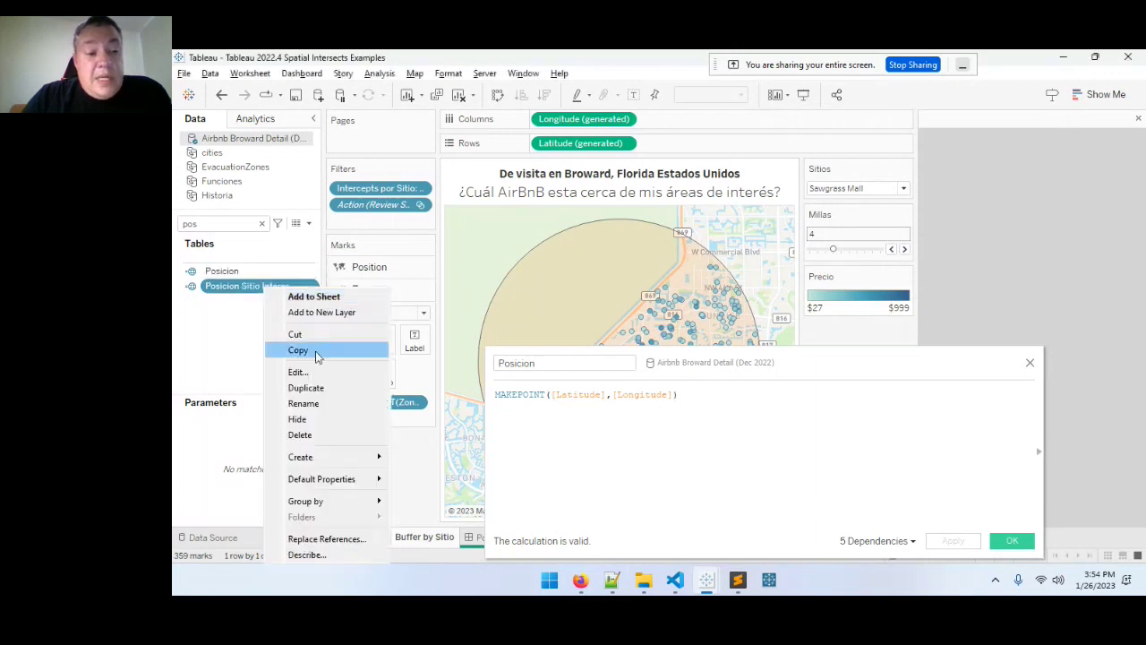
left_click(299, 372)
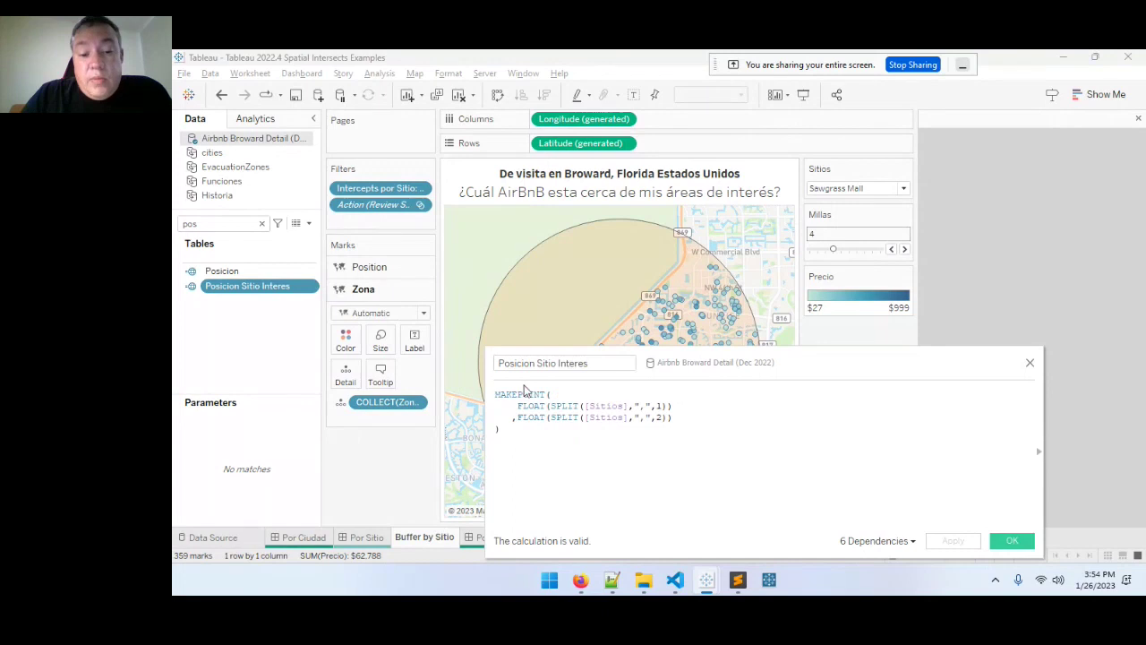
Highlight the SPLIT expressions and token numbers that extract the Sitios coordinates.
mouse_move(517, 408)
left_mouse_down()
mouse_move(692, 410)
mouse_move(666, 406)
mouse_move(663, 417)
left_mouse_up()
type(",FLOAT(SPLIT([Sitios],\",\",2))")
left_click(656, 447)
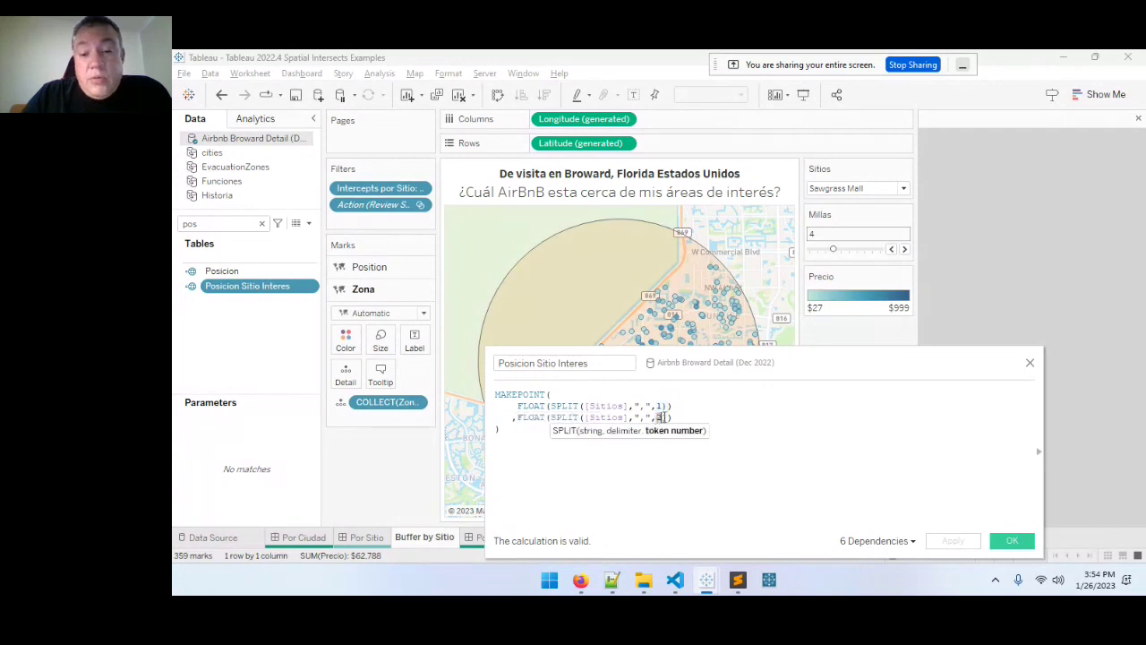
Open the Zona formula, pointing out BUFFER, [Millas] and 'mi', then go to Por Zona Evacuacion.
left_click(234, 230)
key("BackSpace")
key("BackSpace")
key("BackSpace")
type("zon")
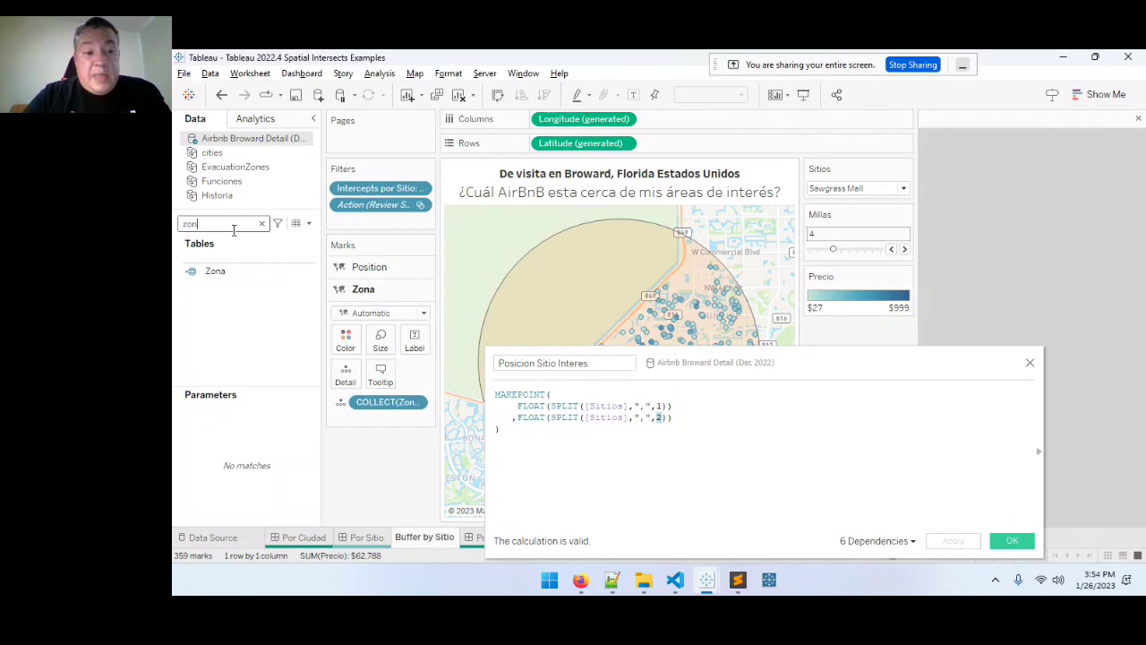
left_click(224, 270)
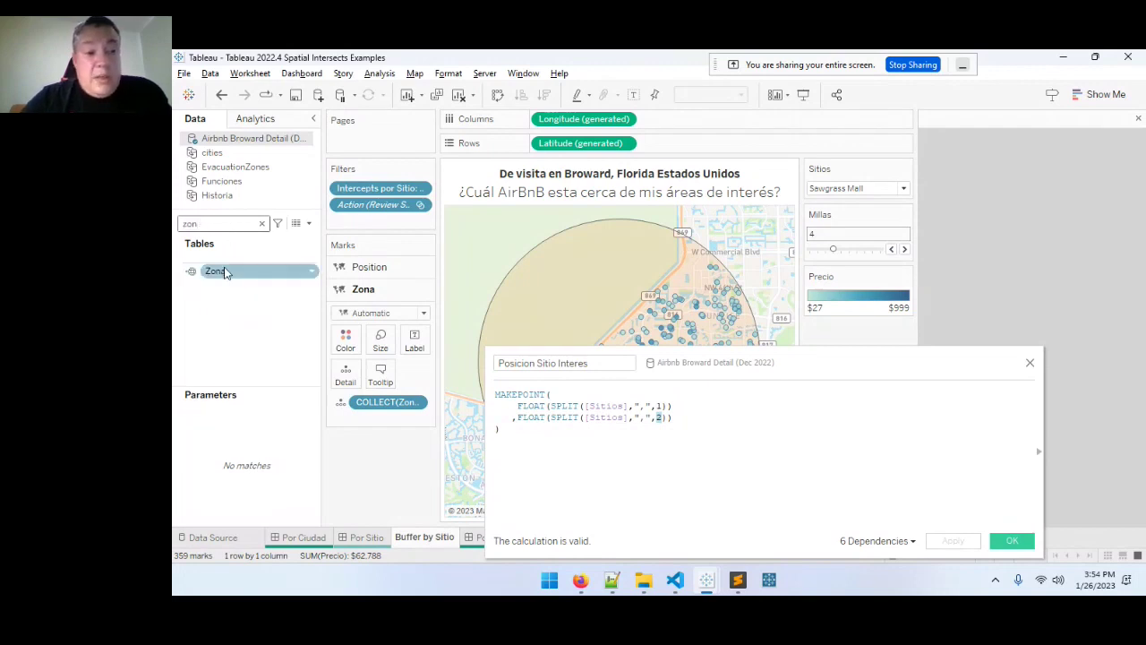
right_click(224, 271)
left_click(302, 357)
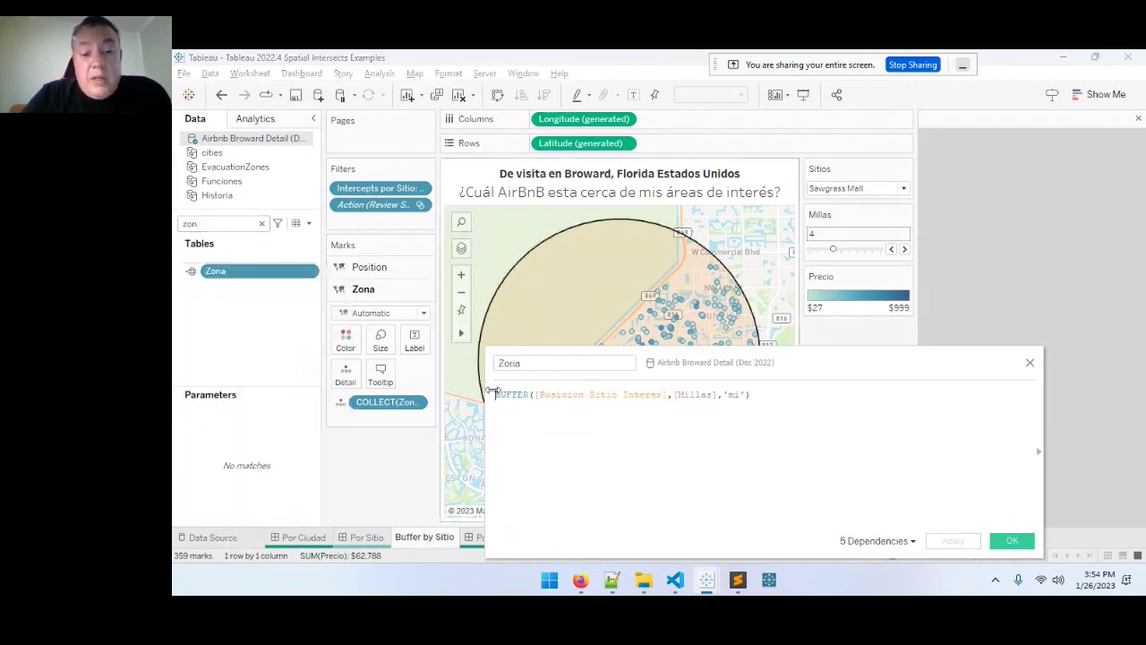
left_click_drag(535, 395, 495, 398)
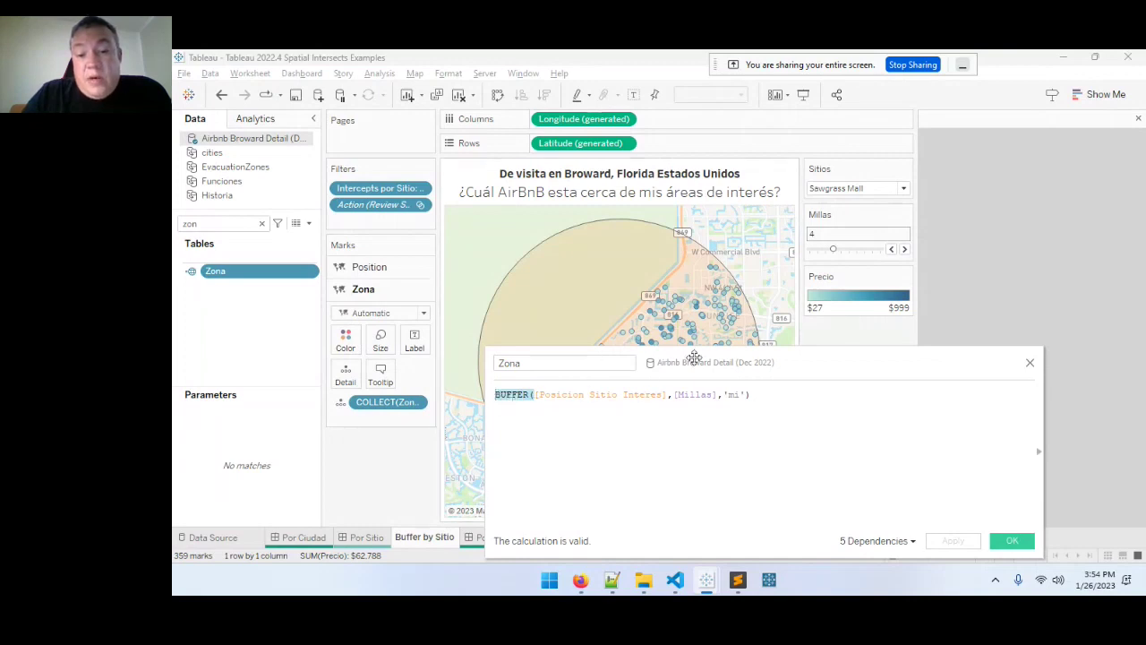
left_click_drag(695, 358, 982, 272)
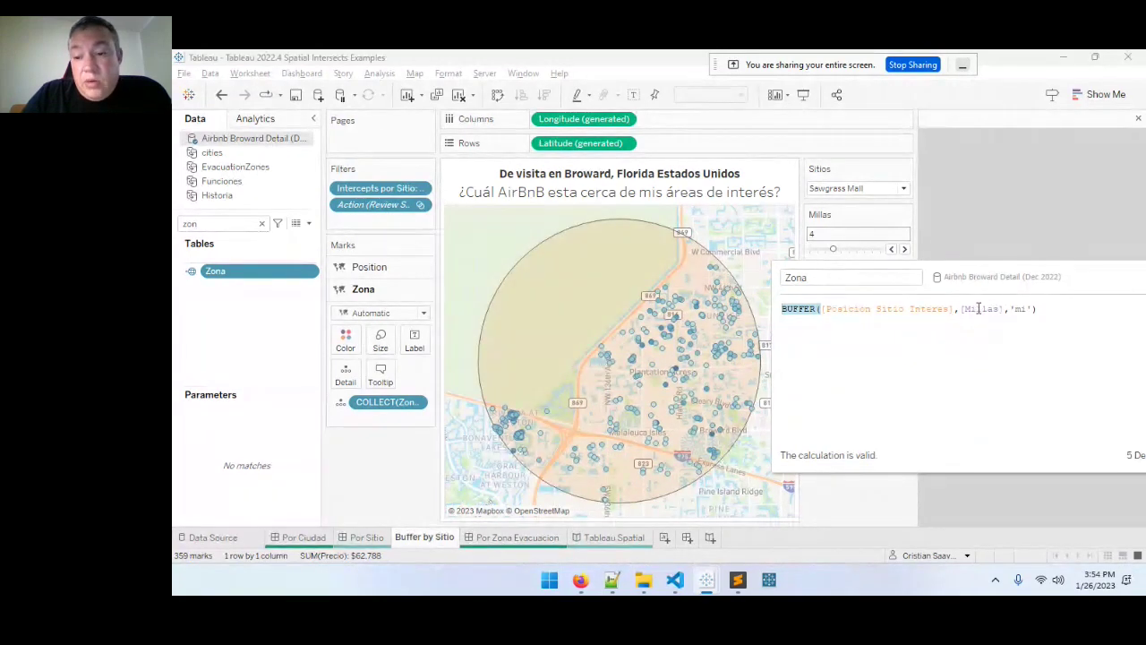
left_click_drag(961, 309, 1005, 310)
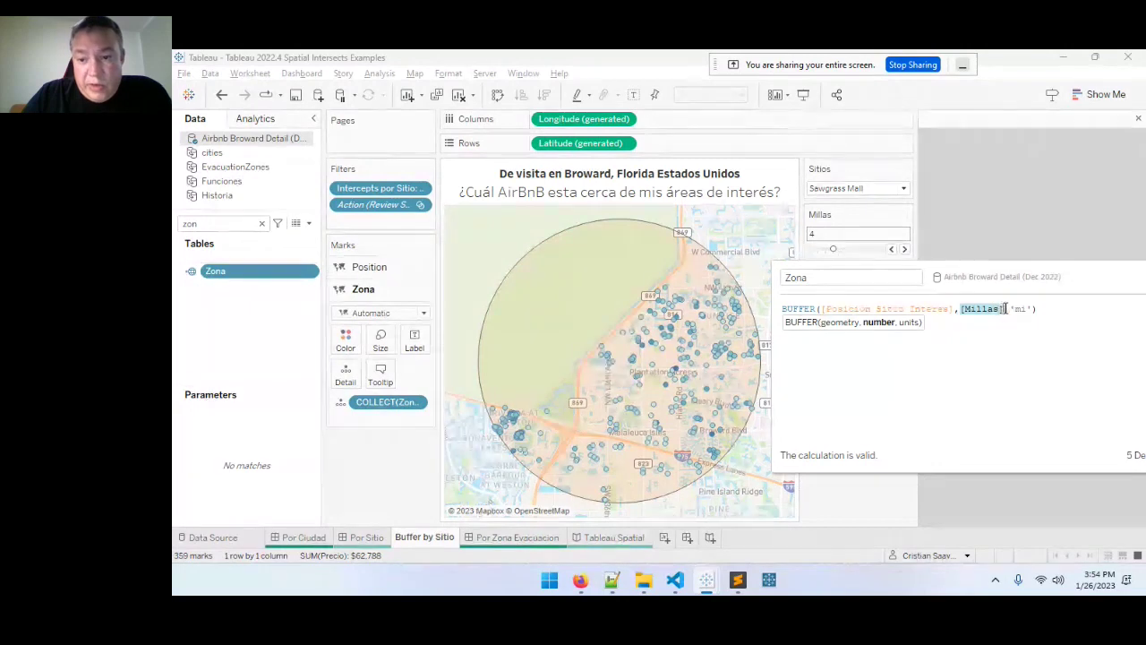
left_click(1013, 309)
double_click(1021, 309)
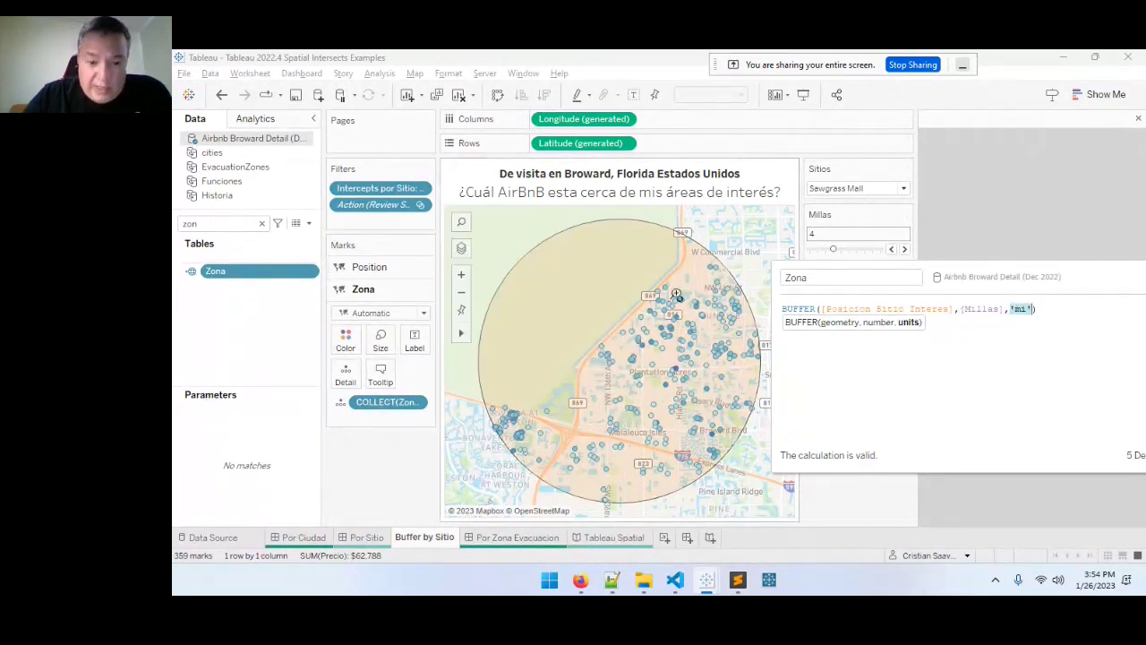
left_click(502, 538)
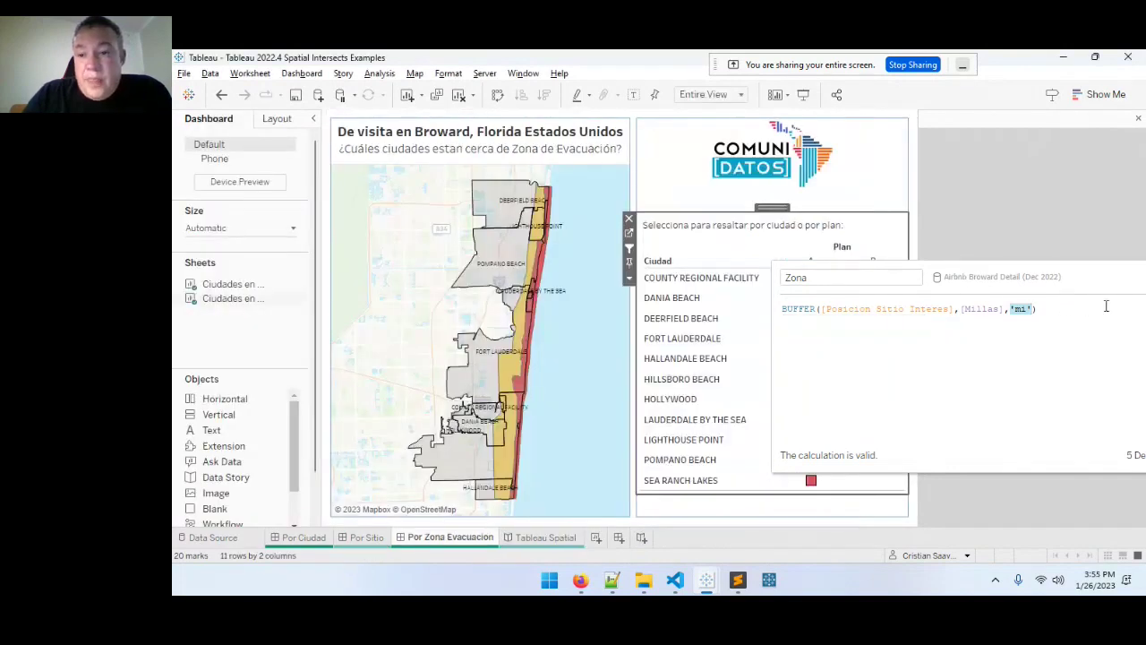
Close the Zona editor and go to the Ciudades en Zona de Evacuacion worksheet behind the map.
left_click(974, 272)
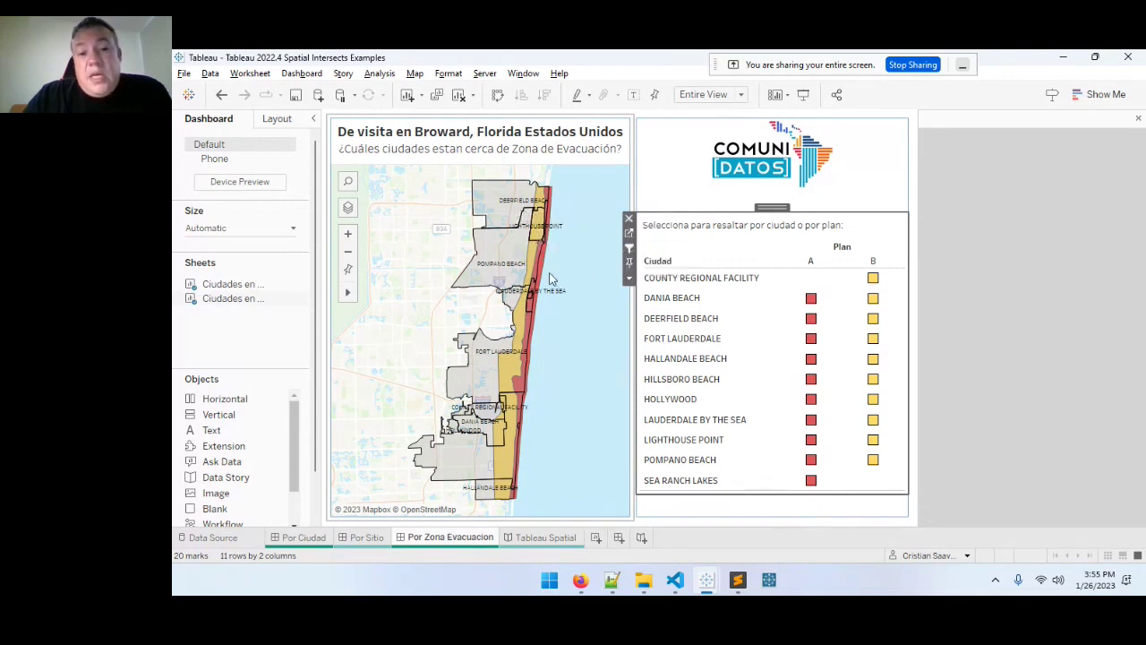
left_click(600, 225)
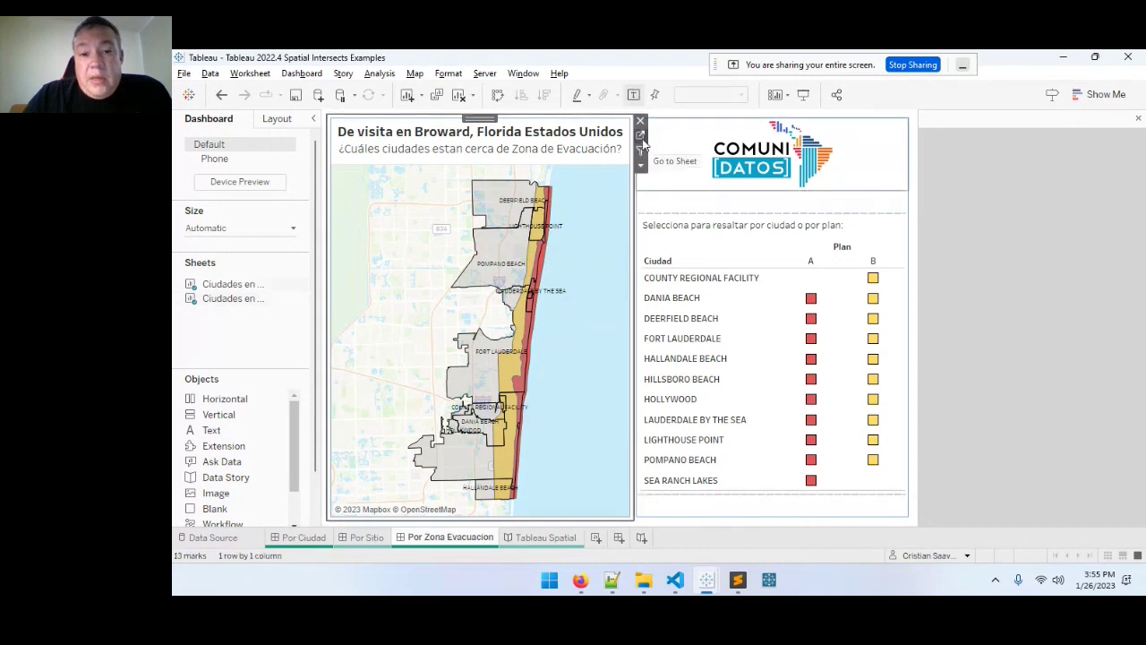
left_click(640, 136)
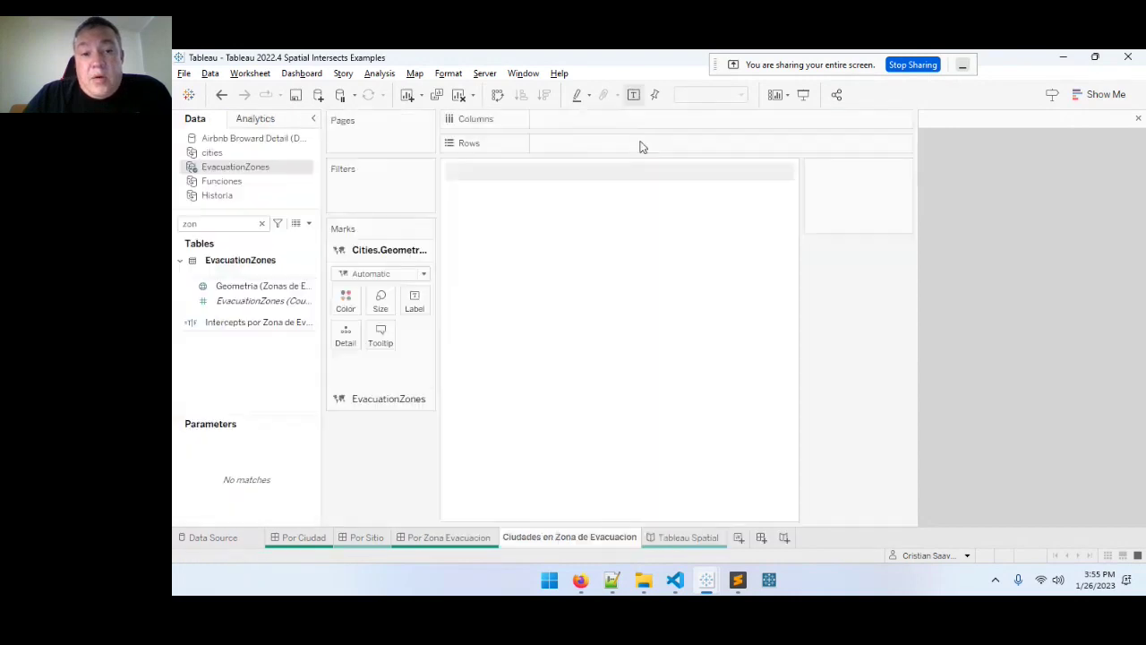
right_click(266, 176)
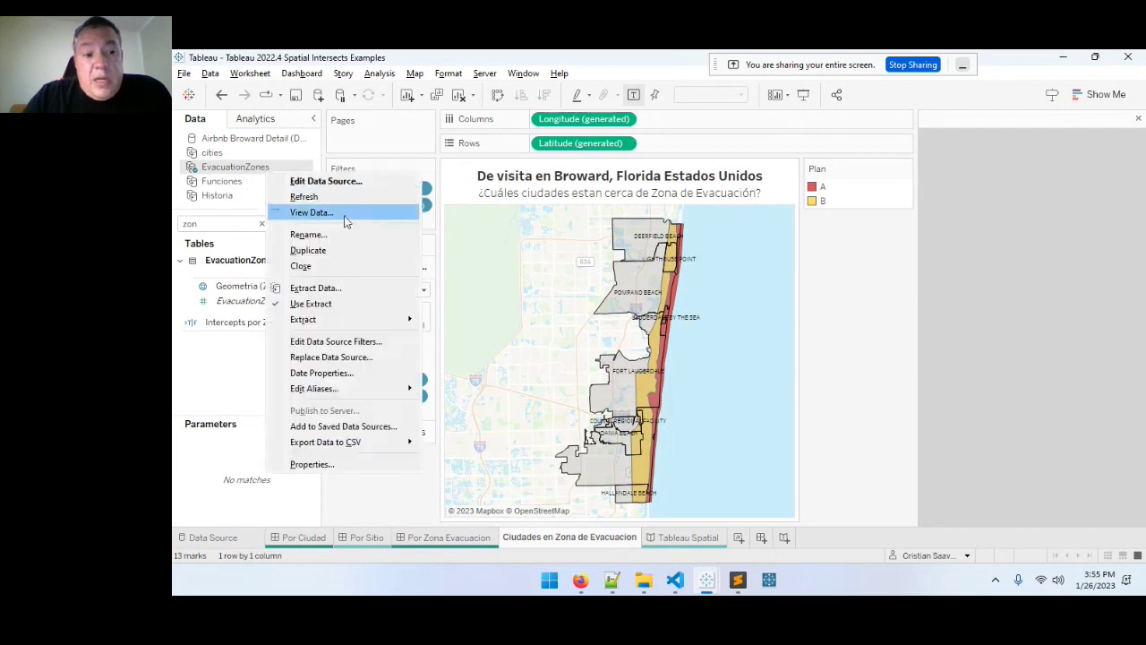
left_click(326, 181)
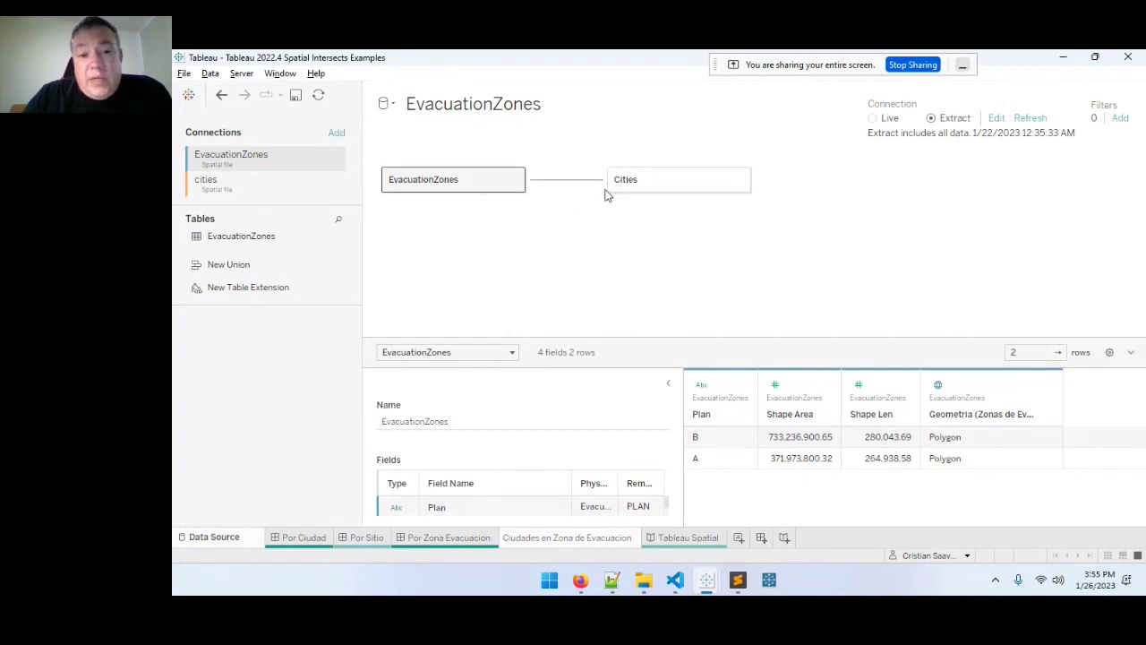
left_click(566, 181)
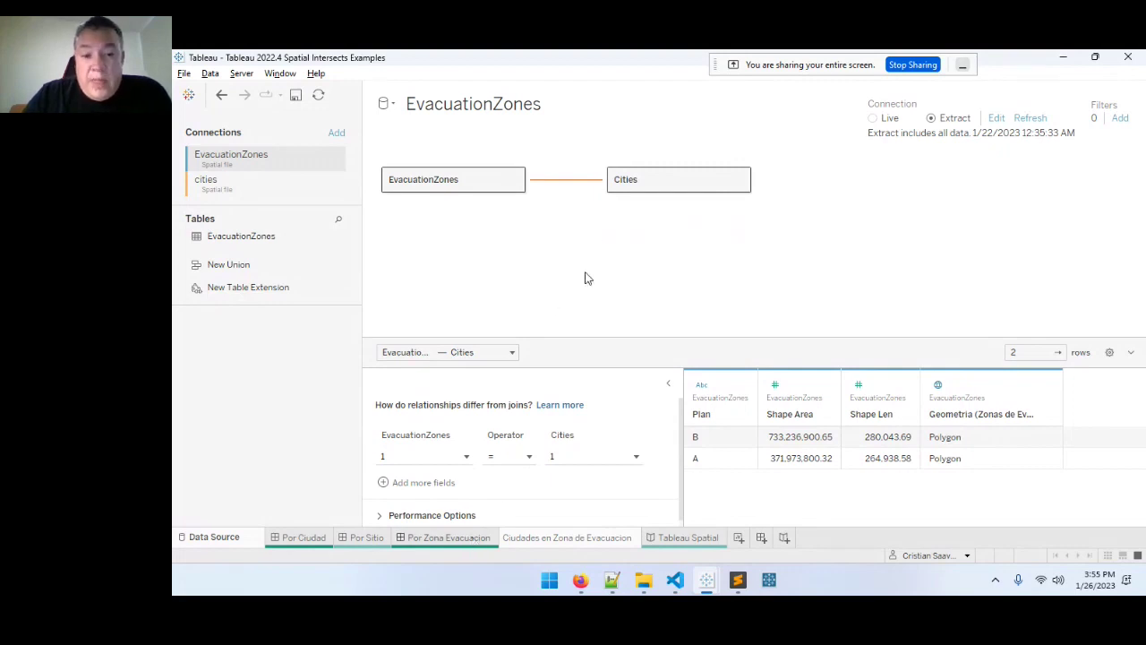
left_click(449, 537)
left_click(567, 537)
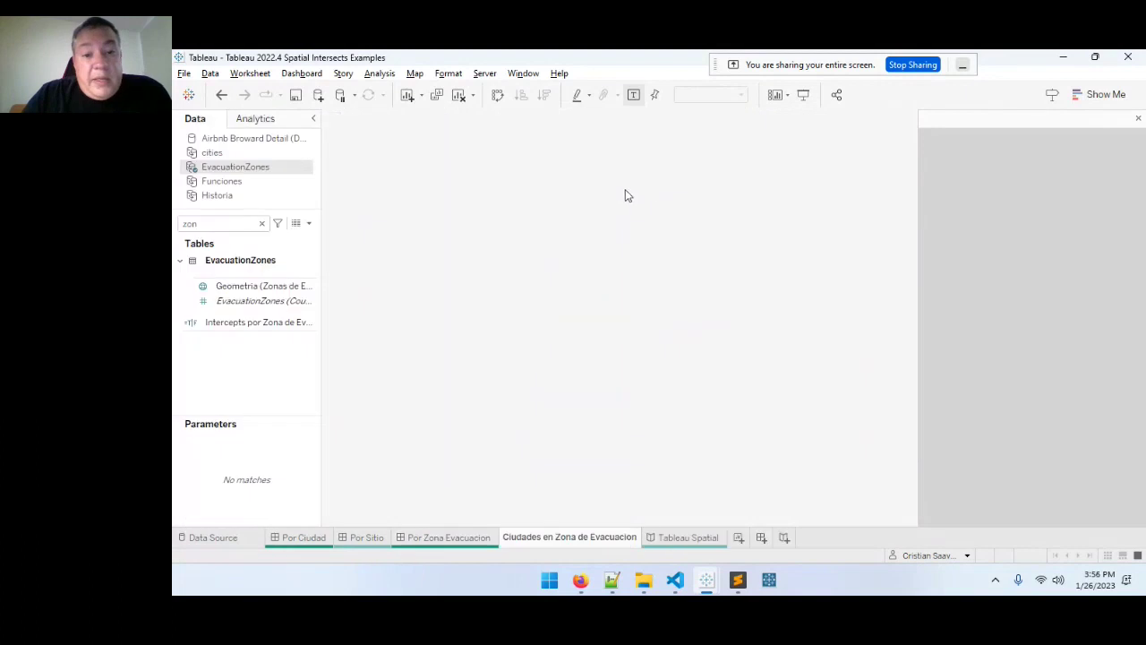
Search 'inter' in the Data pane and open the evacuation-zone INTERSECTS calculation for editing.
left_click(247, 228)
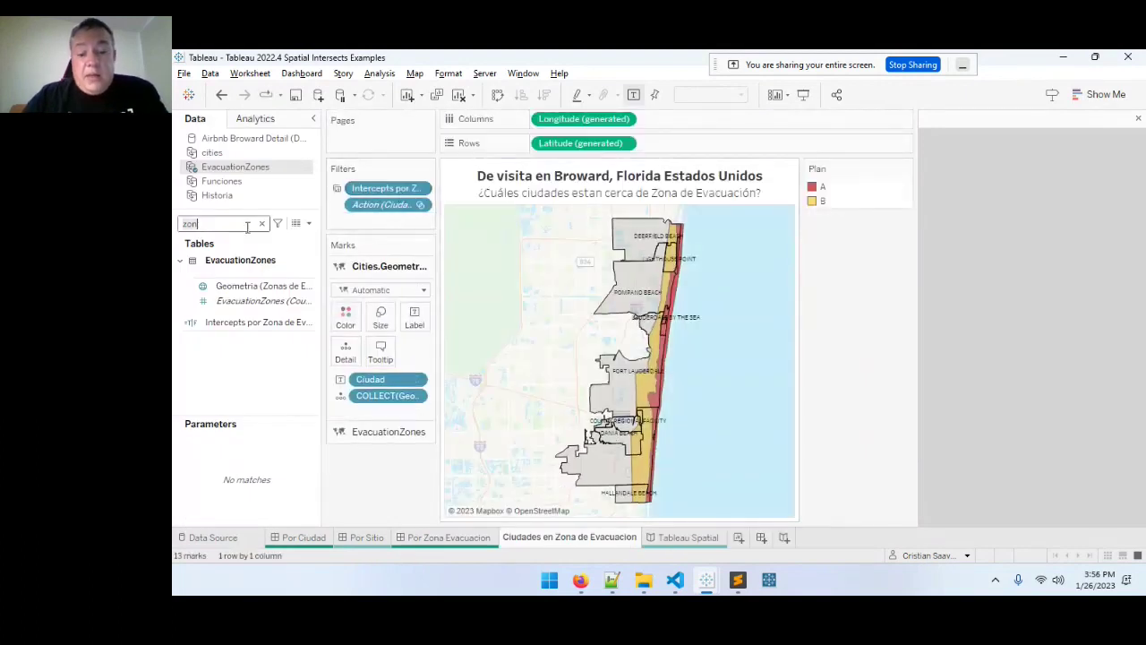
type("inter")
left_click(258, 260)
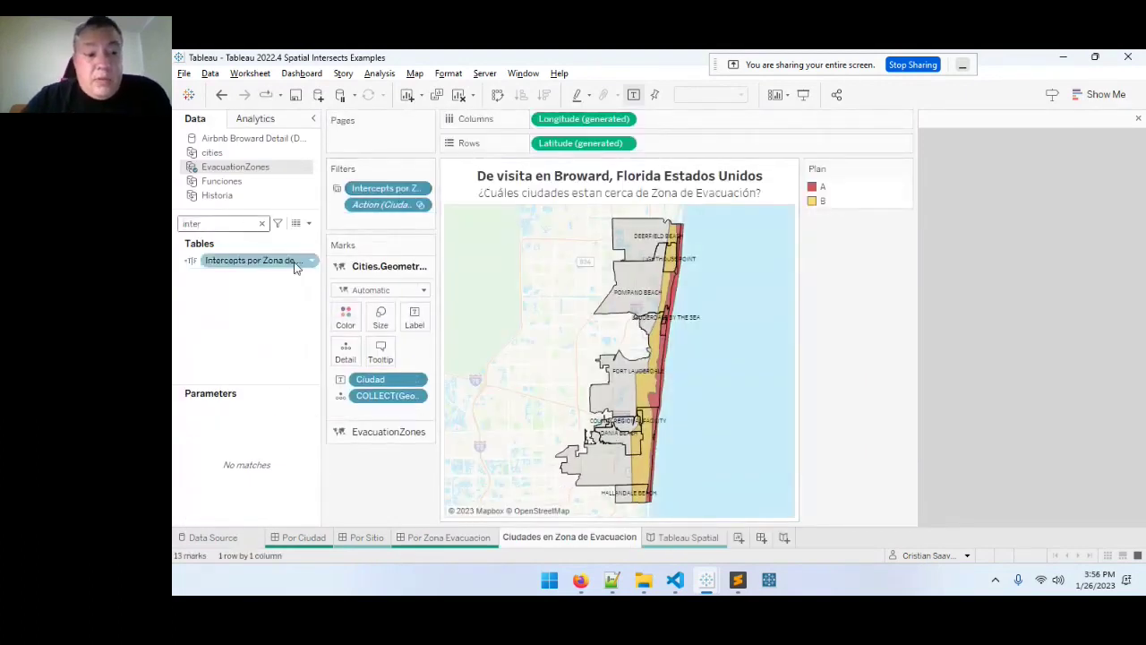
right_click(287, 261)
left_click(336, 333)
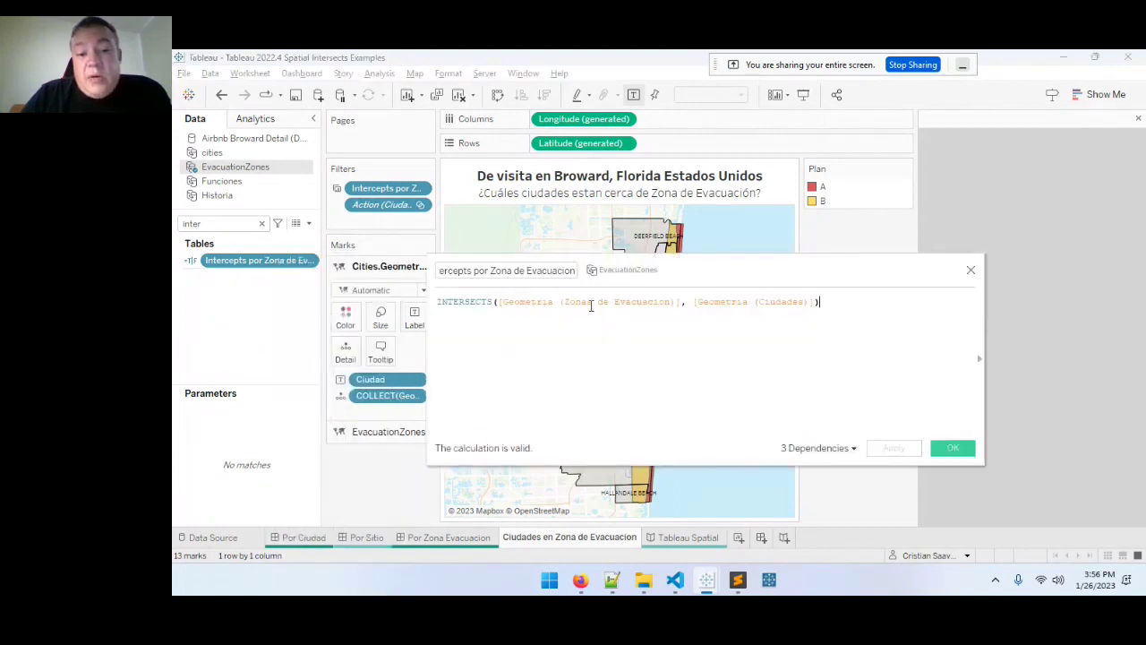
Highlight the Geometria (Zonas de Evacuacion) argument, then close the calculation to return to the map.
left_click_drag(504, 305, 678, 302)
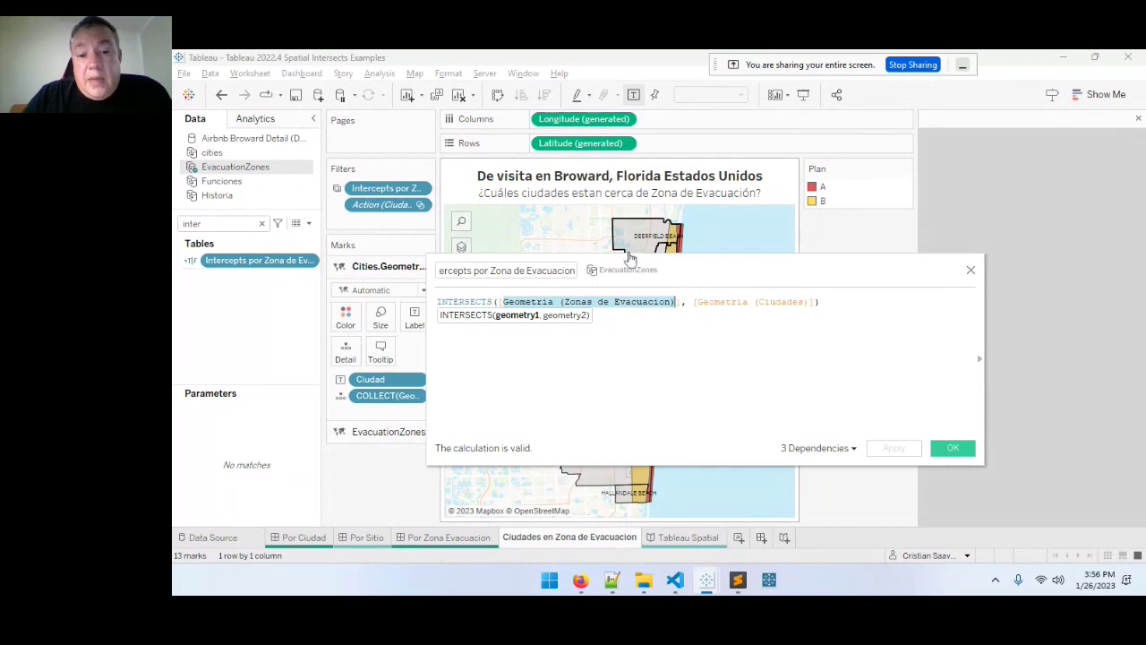
left_click(599, 310)
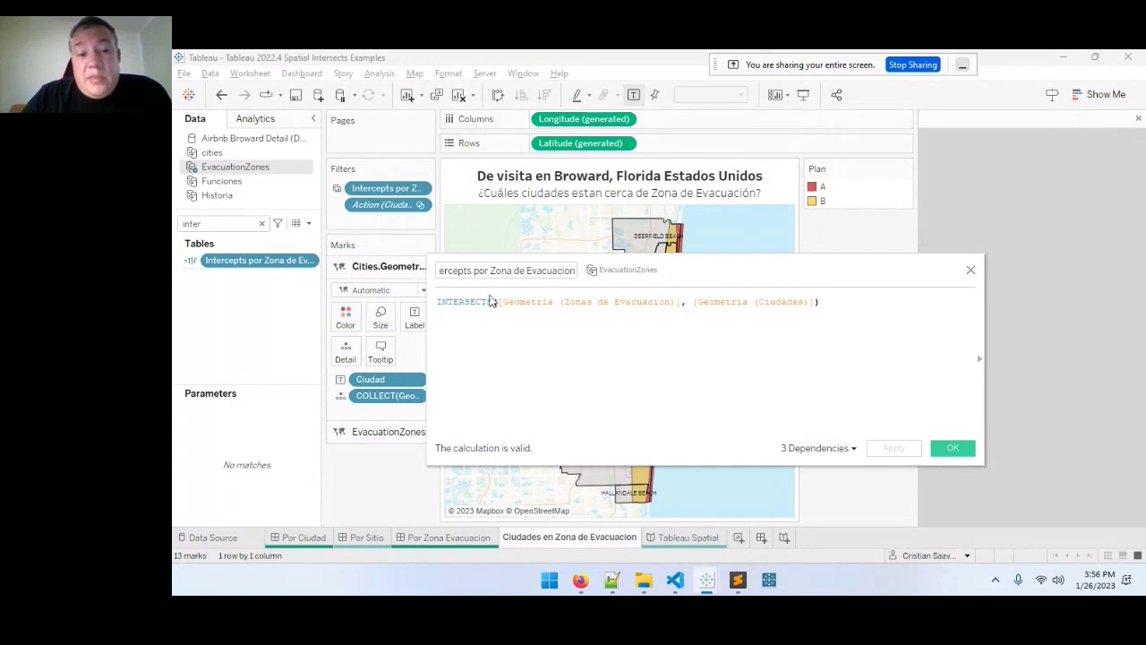
left_click(971, 269)
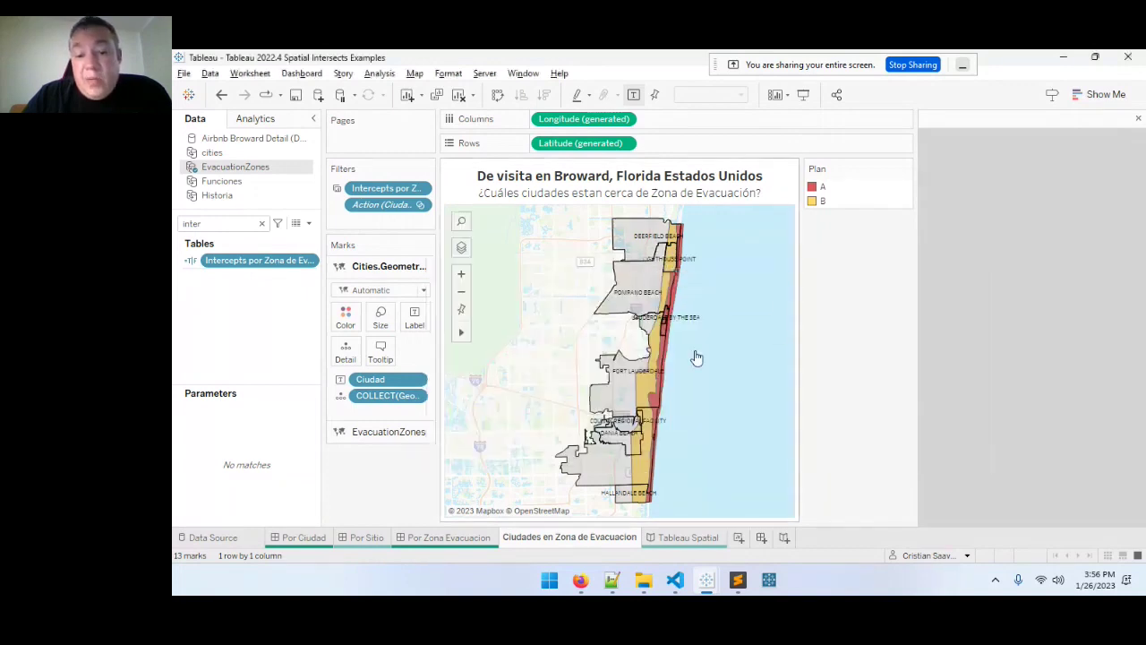
Glance at the saved links in Notes.txt, then bring up Firefox's Create Tableau Maps from Spatial Files help tab.
left_click(584, 582)
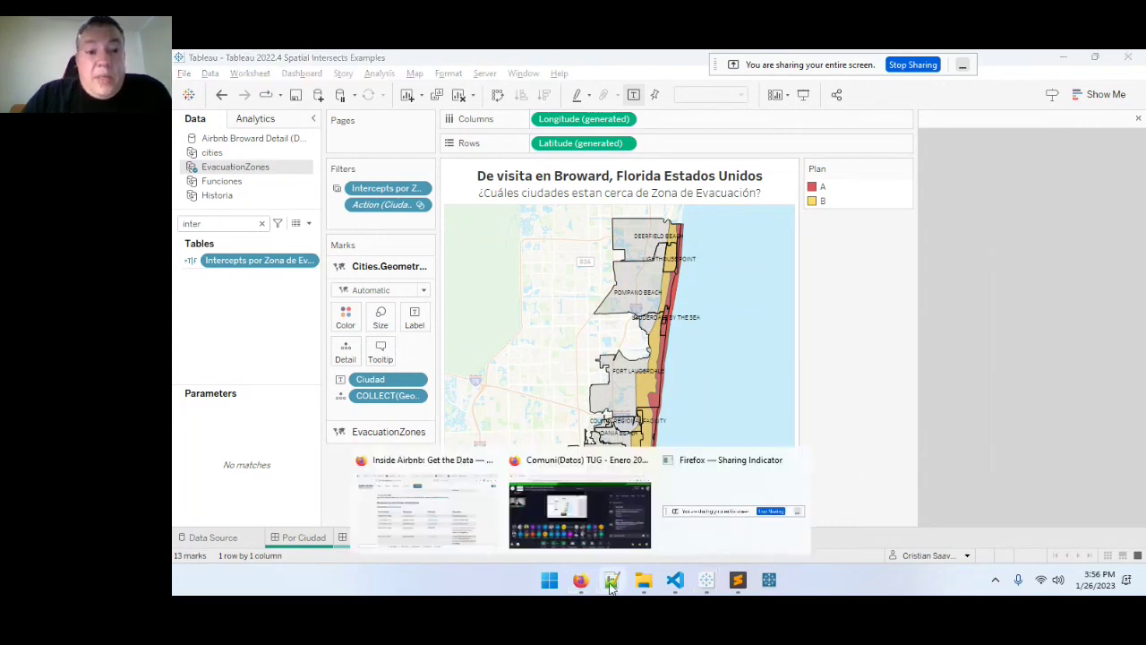
left_click(612, 582)
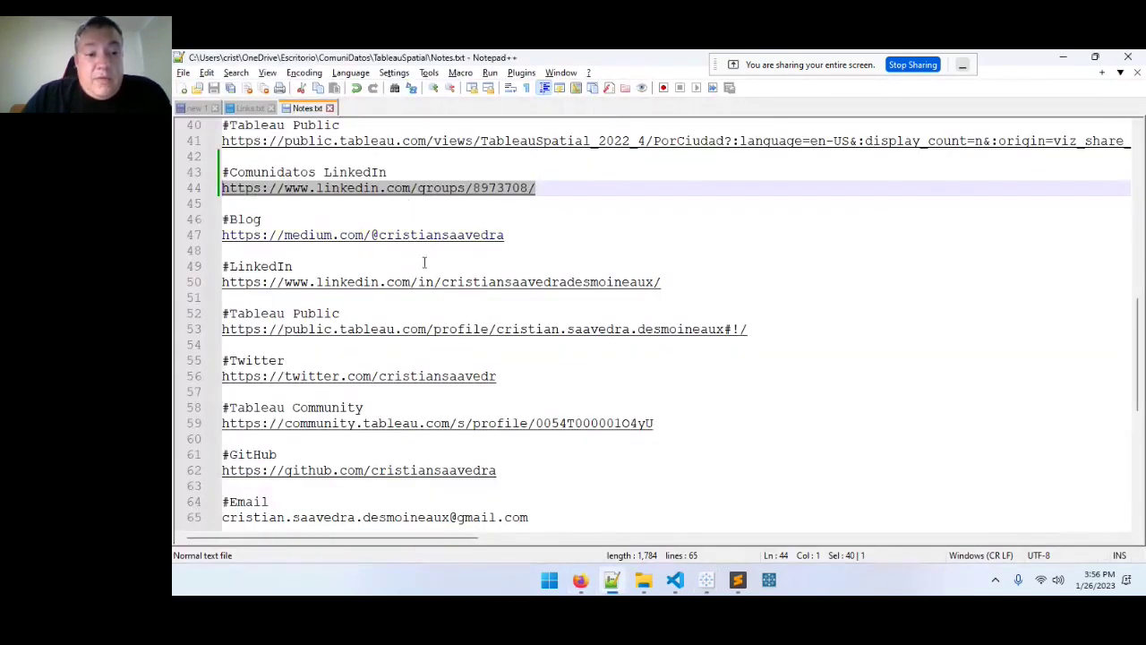
left_click(580, 580)
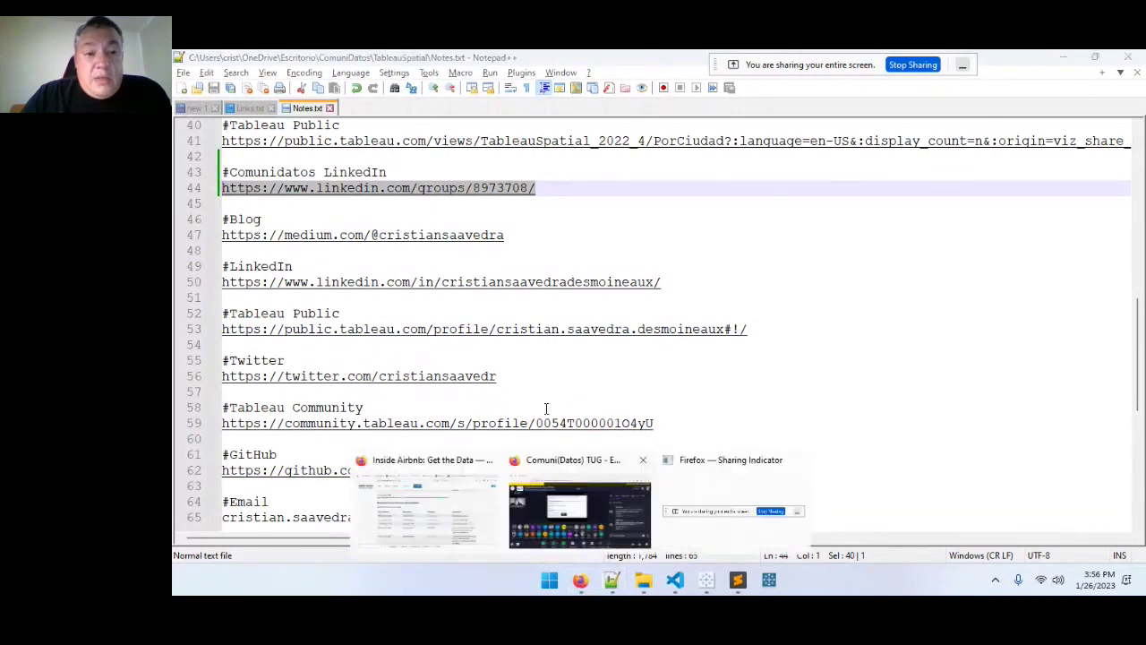
left_click(459, 503)
left_click(576, 68)
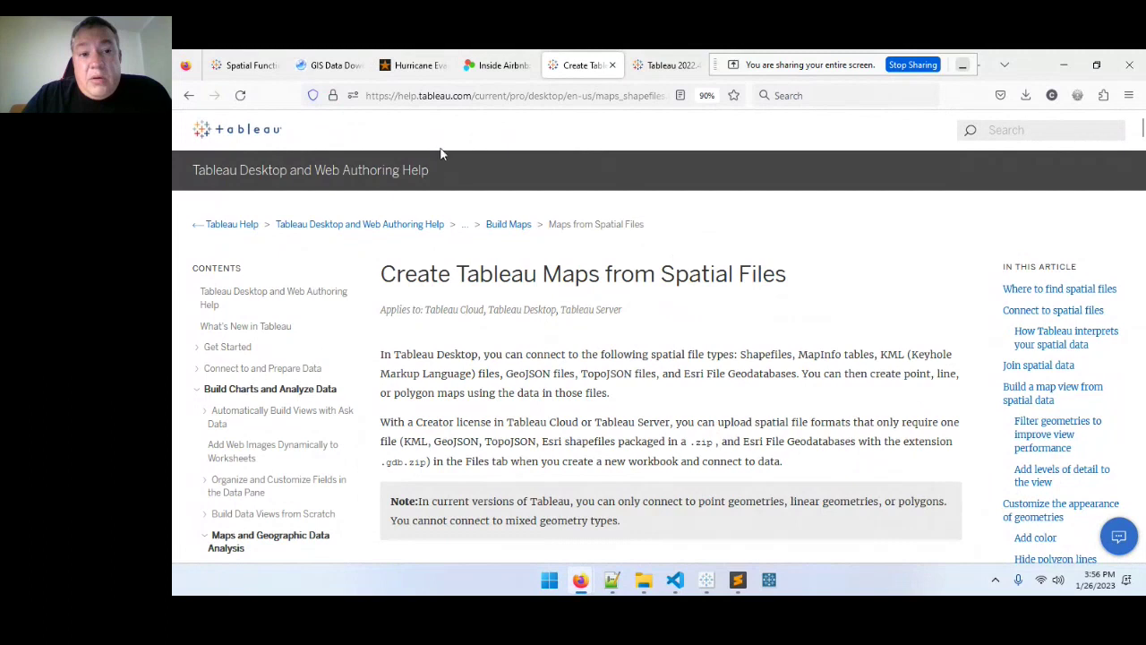
Read the help article down to the note on which files spatial data requires.
left_click(537, 95)
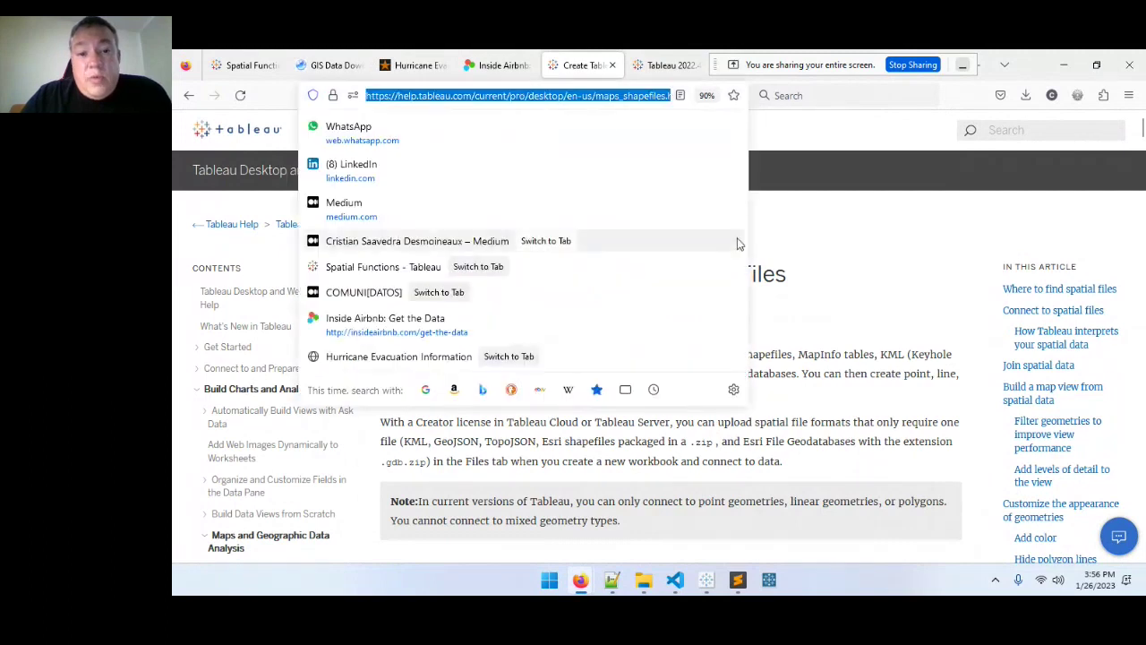
left_click(583, 117)
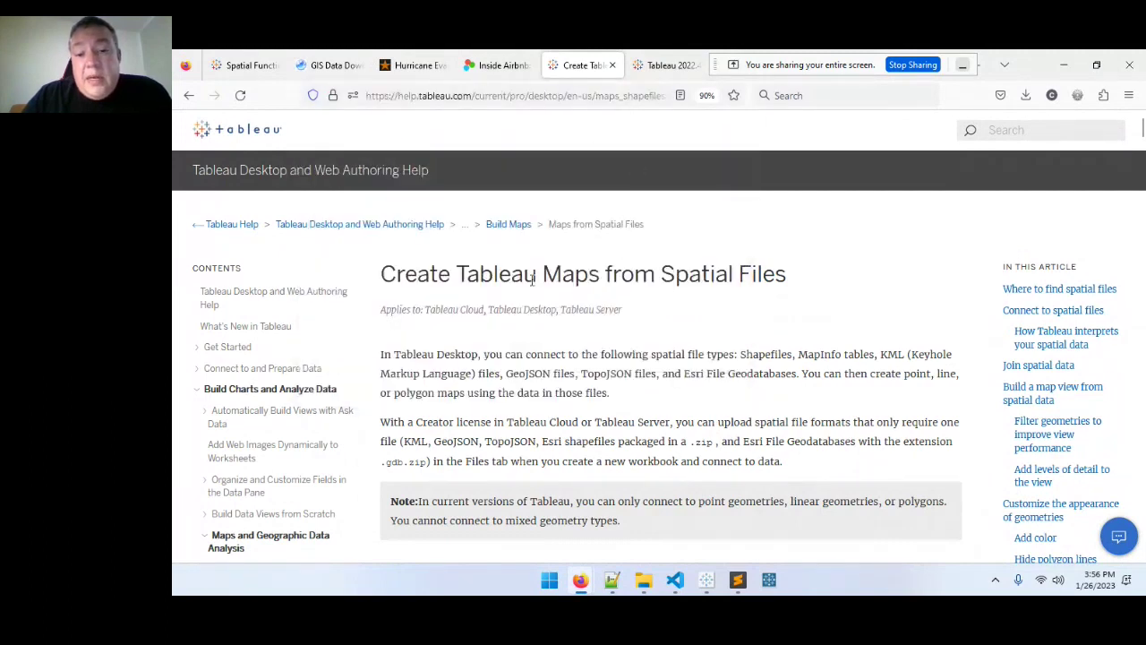
left_click_drag(517, 281, 788, 274)
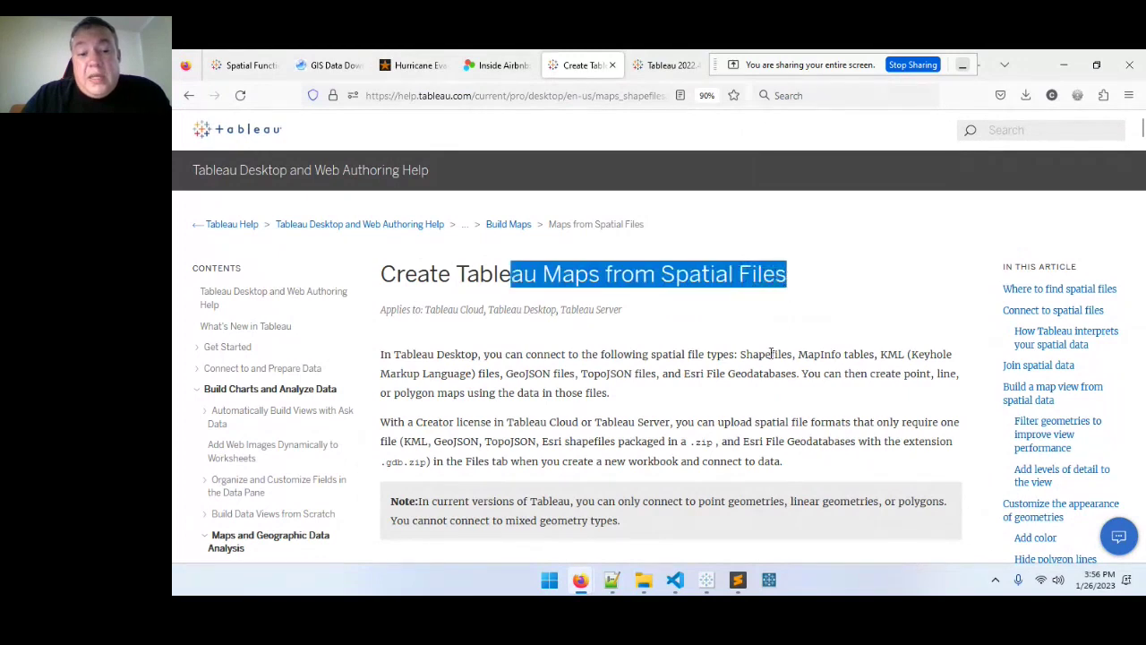
scroll(771, 354, "down", 10)
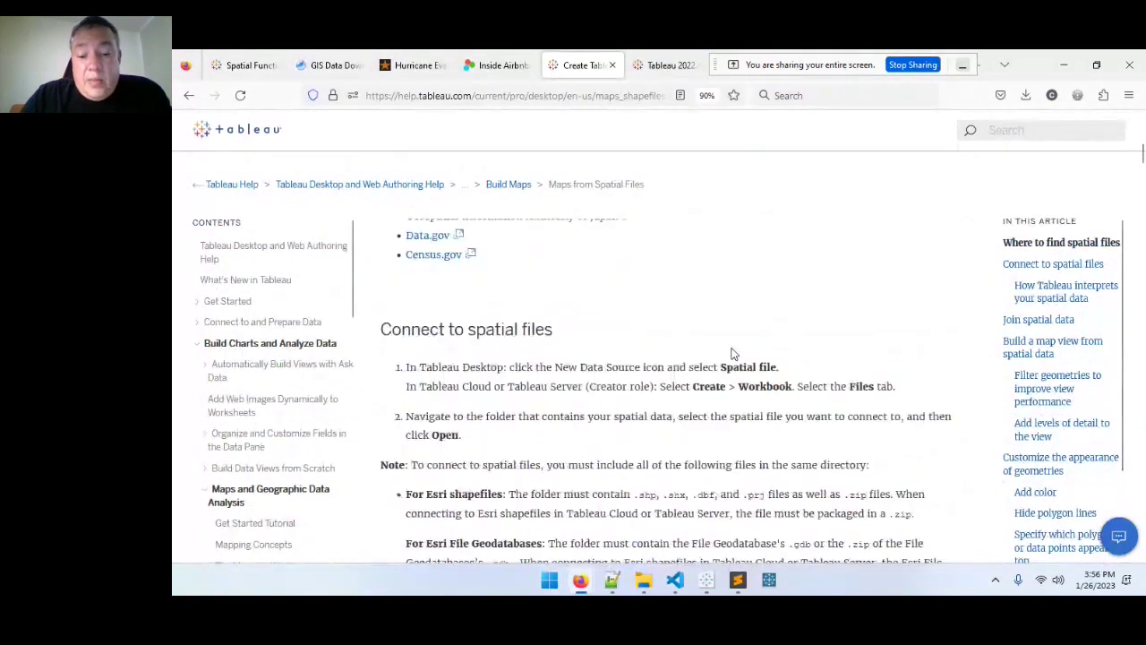
scroll(731, 354, "down", 5)
Return to the 06_Ejemplos workbook and add a blank Sheet 6.
mouse_move(707, 584)
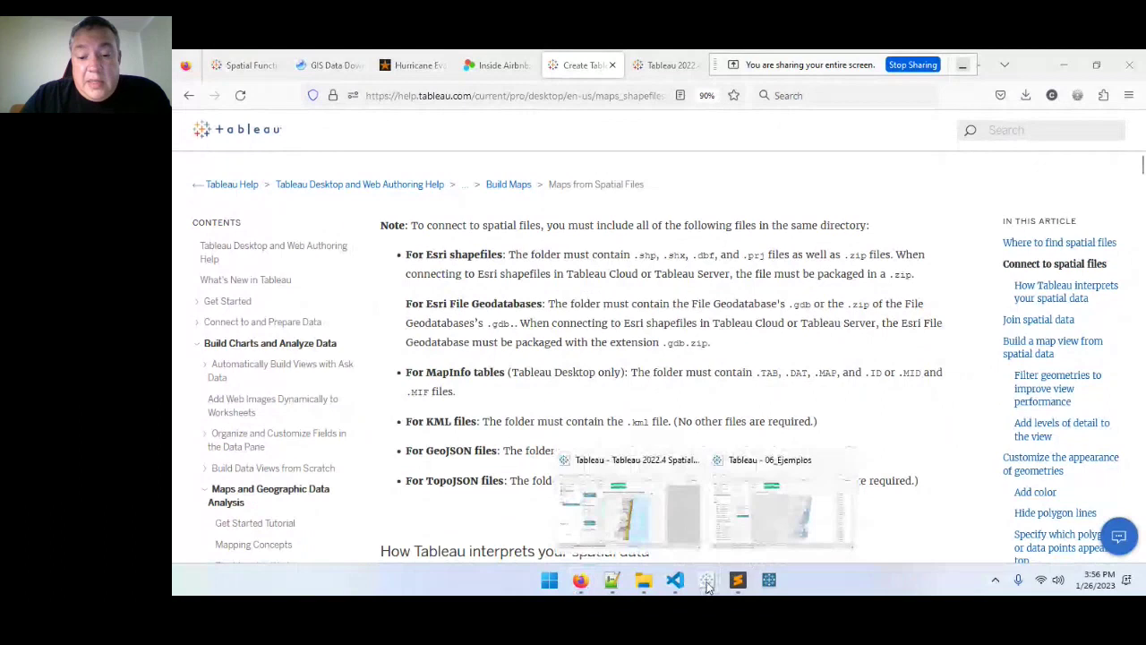
left_click(780, 511)
left_click(707, 537)
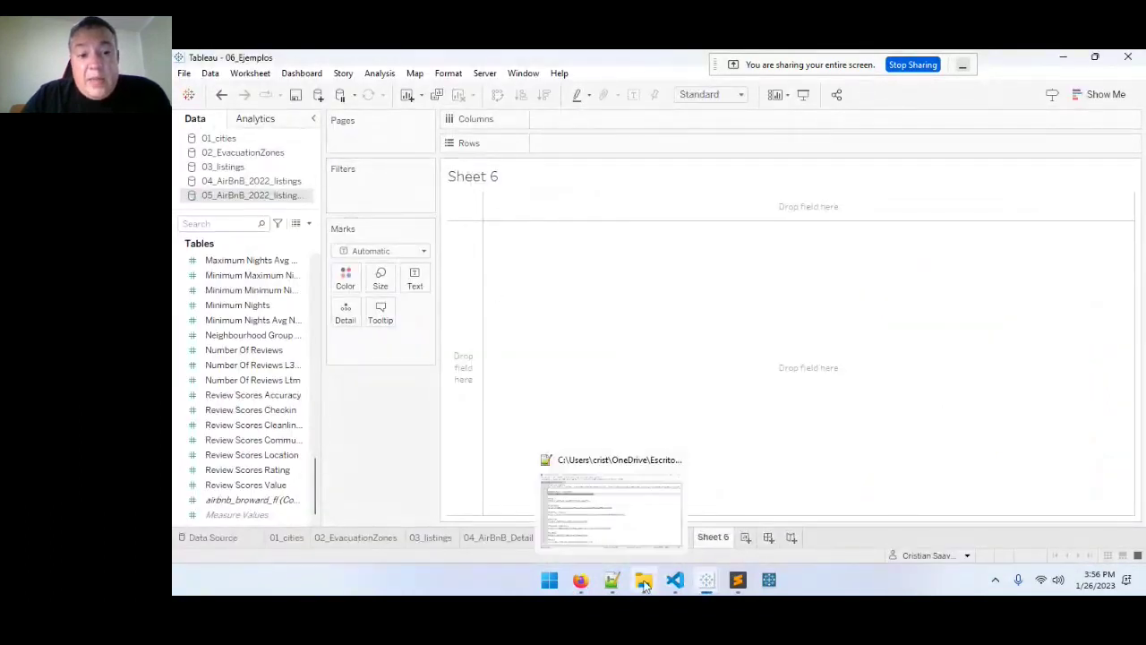
Drag 01_cities.zip from the ARCHIVOS folder into Tableau as data source 01_cities (2), then add Sheet 7.
left_click(645, 583)
left_click(398, 180)
left_click_drag(403, 184, 215, 205)
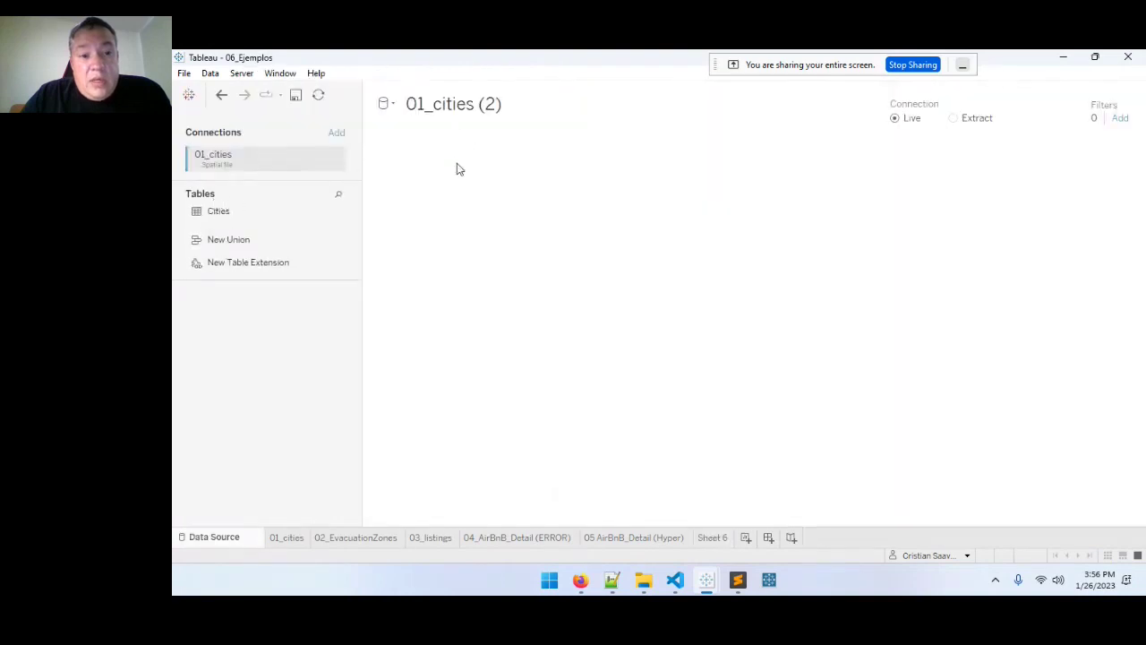
left_click(746, 537)
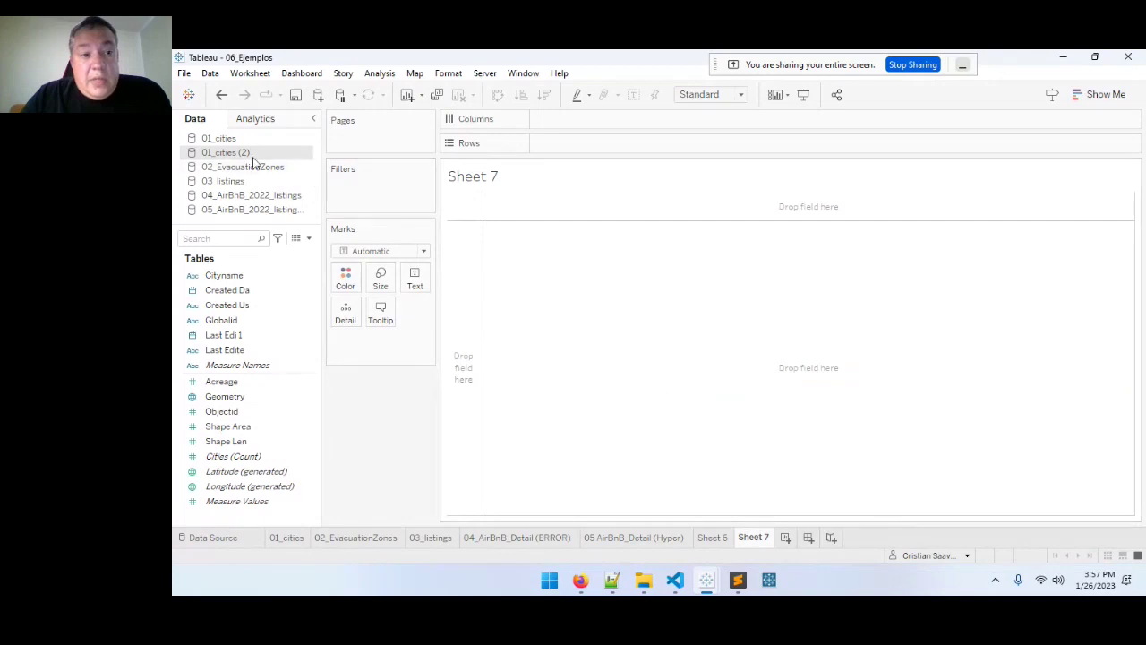
Drag Geometry from 01_cities (2) onto Sheet 7 to draw the Broward city polygons.
left_click(240, 320)
left_click(224, 396)
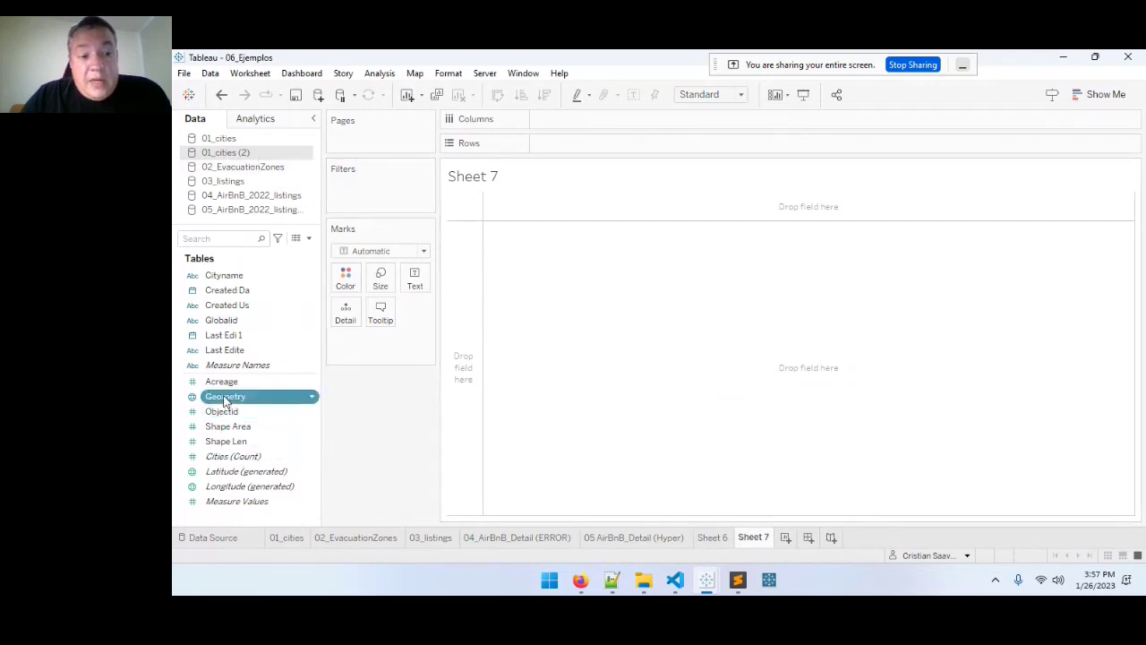
left_click_drag(229, 403, 556, 386)
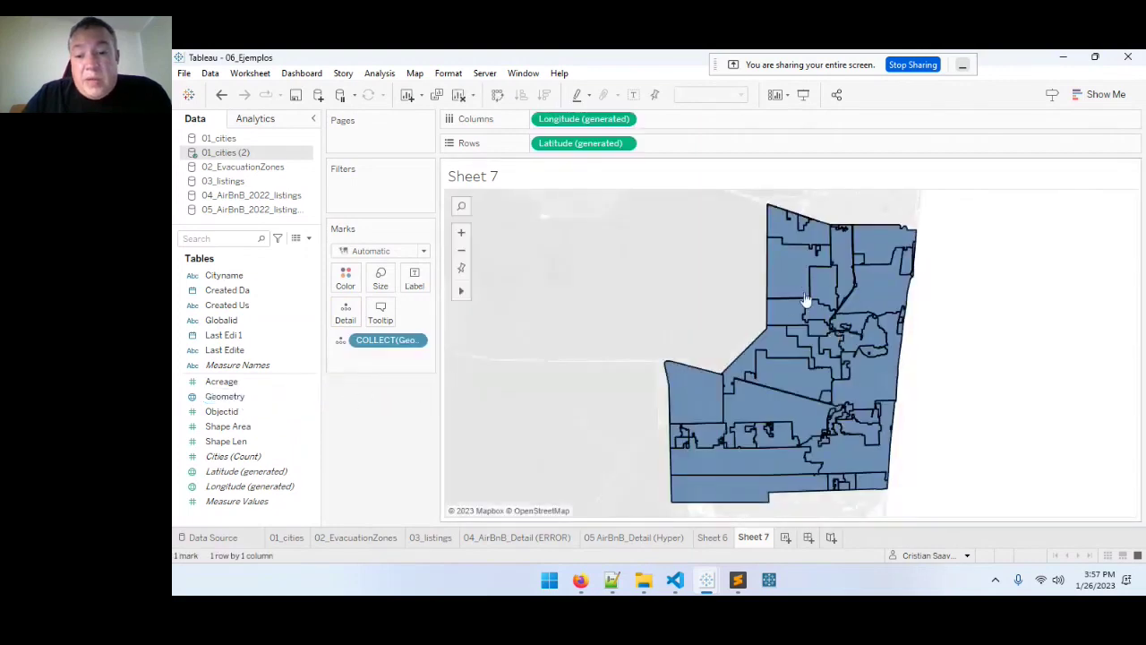
Minimize Tableau and bring up the Spatial Intersects Examples viz on Tableau Public in Firefox.
left_click(1065, 57)
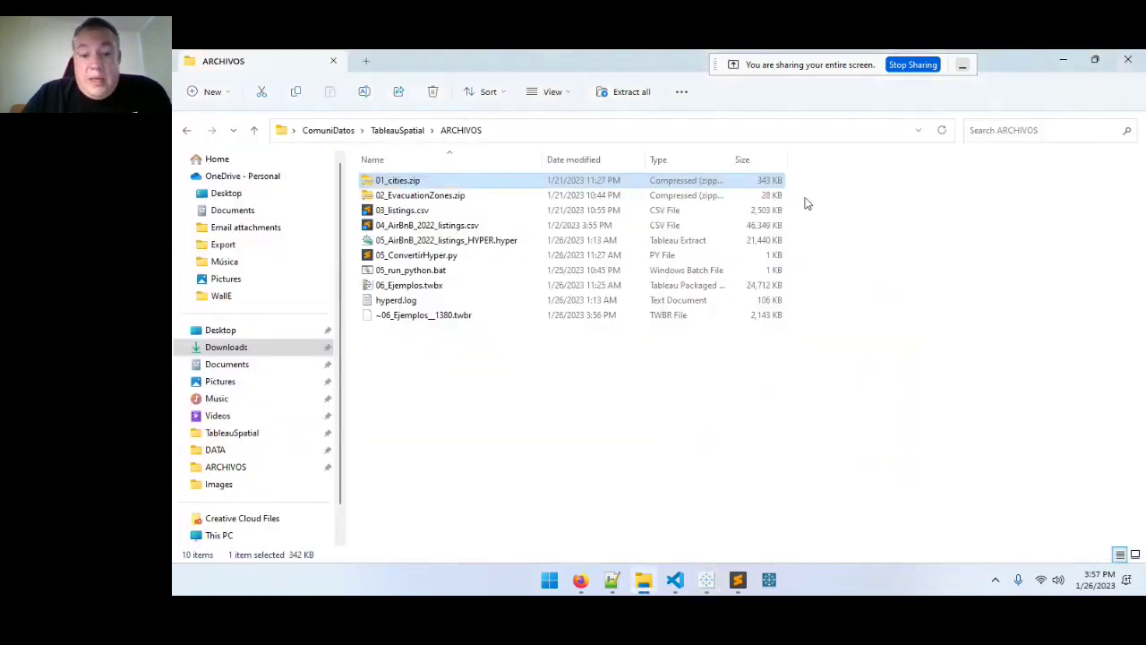
mouse_move(584, 582)
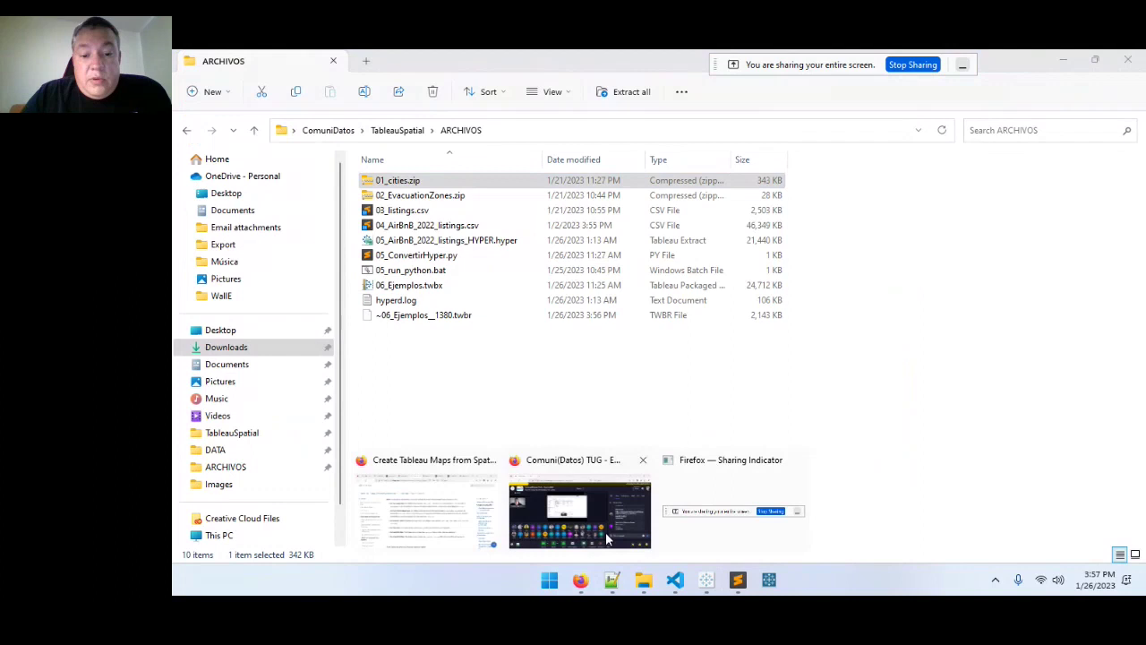
left_click(488, 524)
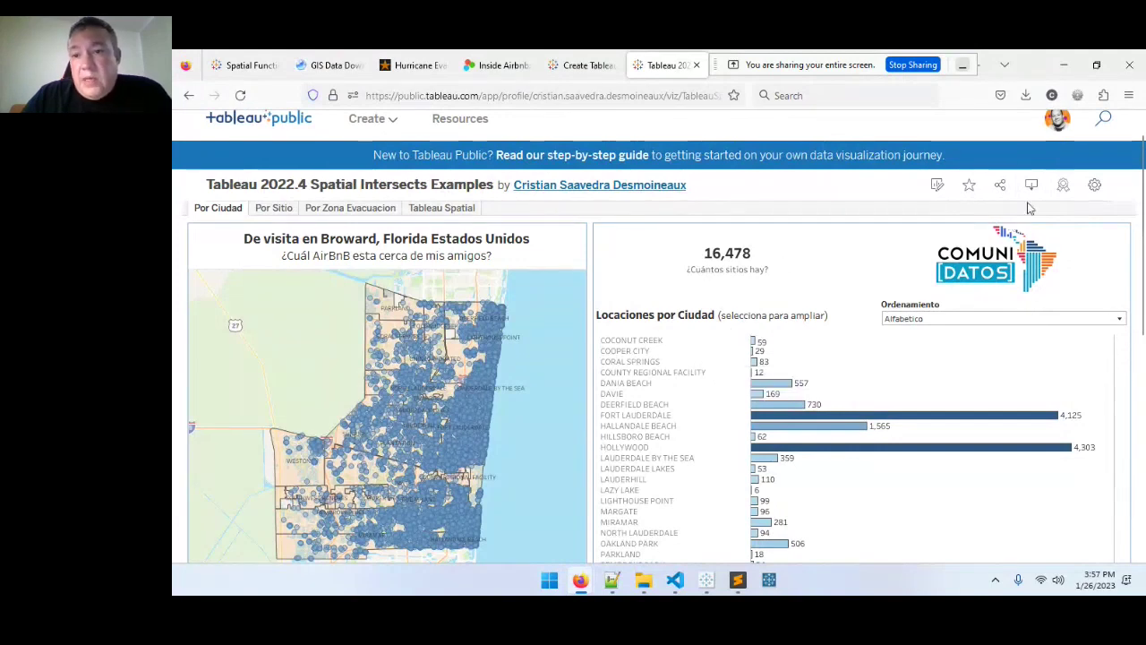
Switch to the COMUNI[DATOS] blog tab at blog.comunidatos.com.
left_click_drag(803, 65, 803, 120)
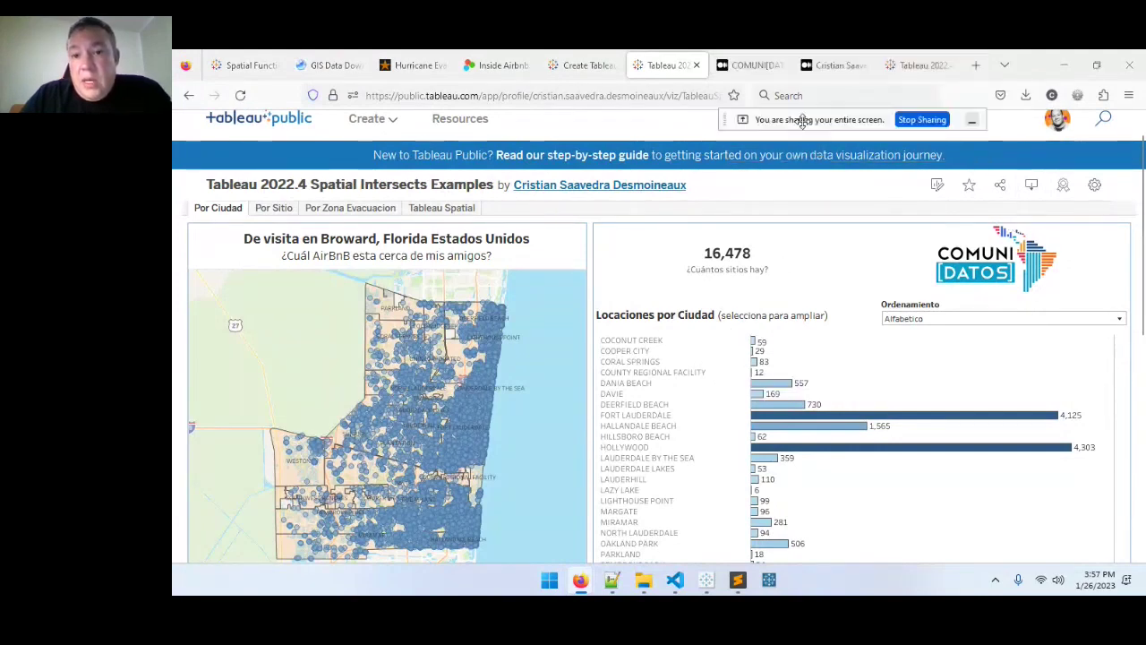
left_click(740, 67)
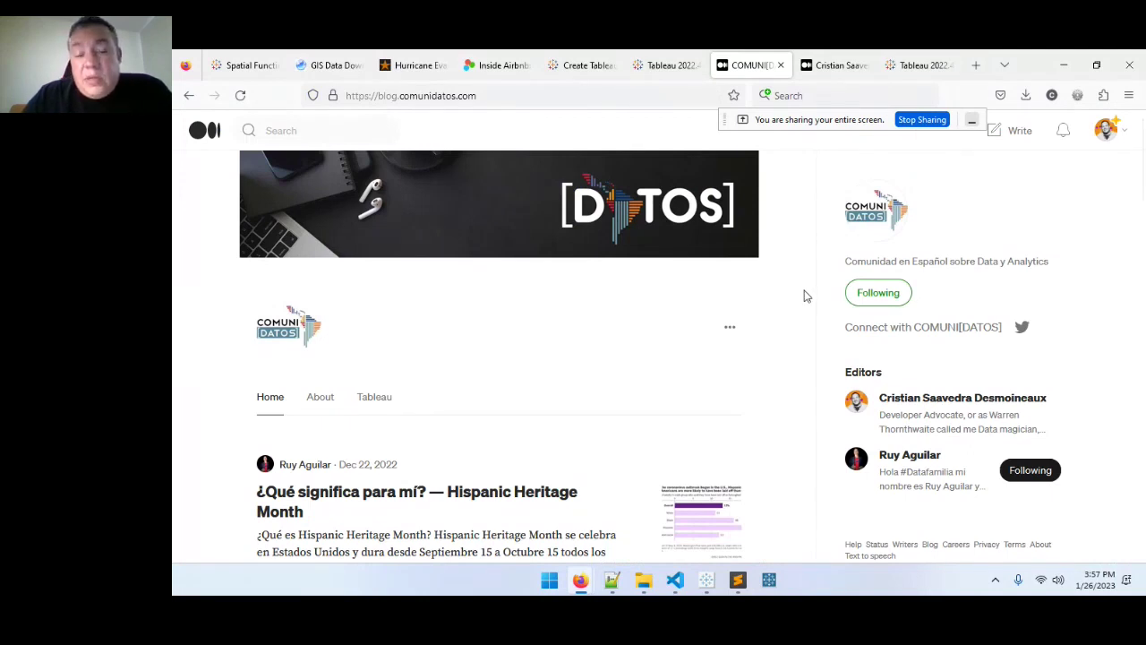
Move from the blog to the next tab, the editor's Medium profile page.
left_click_drag(497, 98, 337, 95)
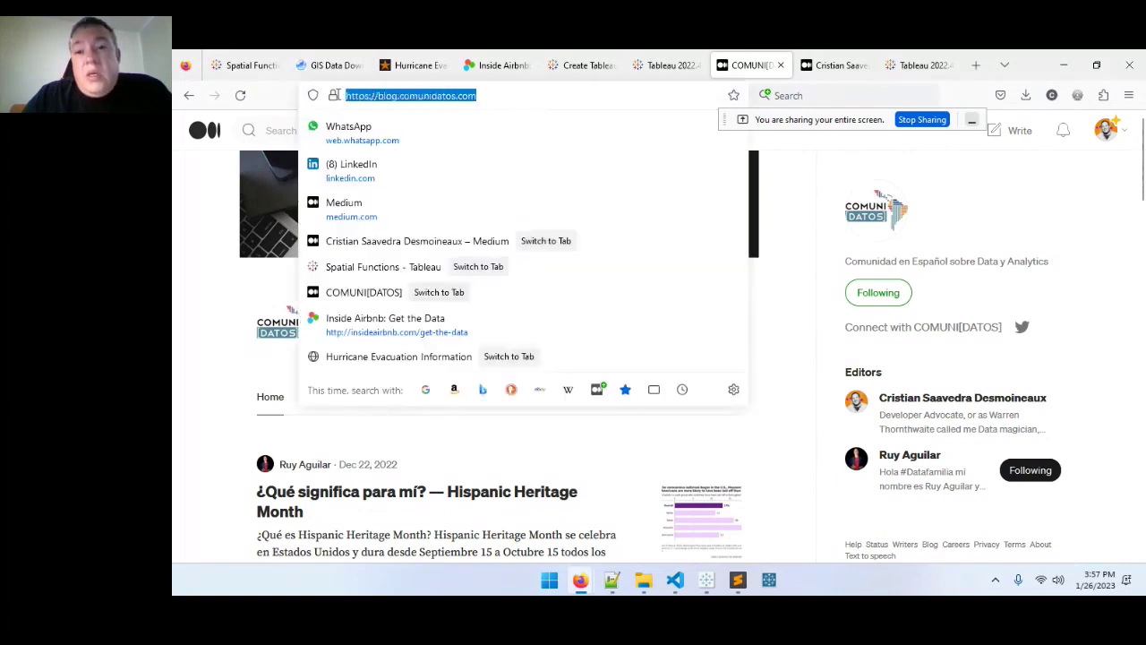
key("ctrl+Tab")
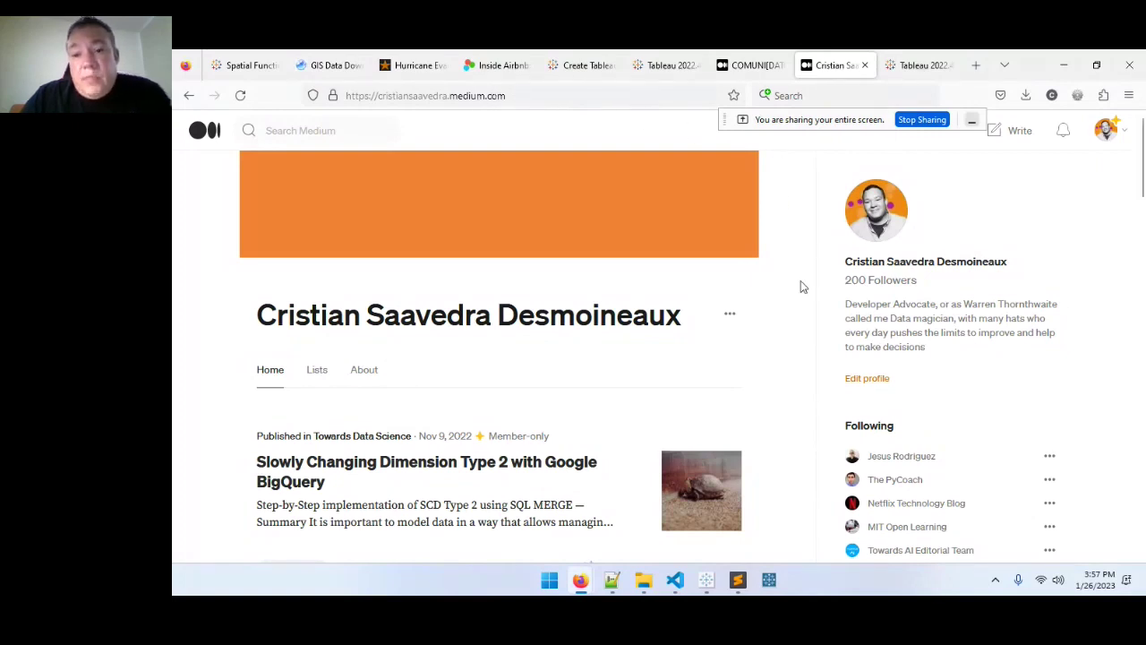
End the browser screen share so the Tableau PROPER workbook's Ejemplo #1 sheet is presented.
left_click(920, 120)
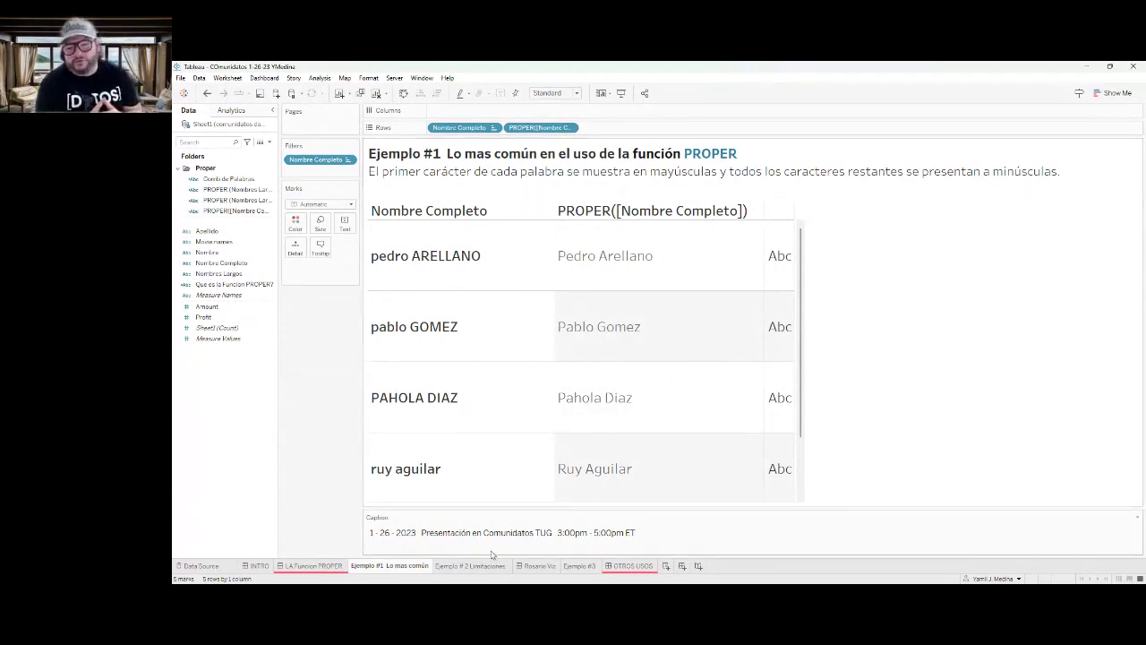
Open the Ejemplo # 2 Limitaciones sheet comparing plain PROPER with the corrected version on long names.
left_click(471, 566)
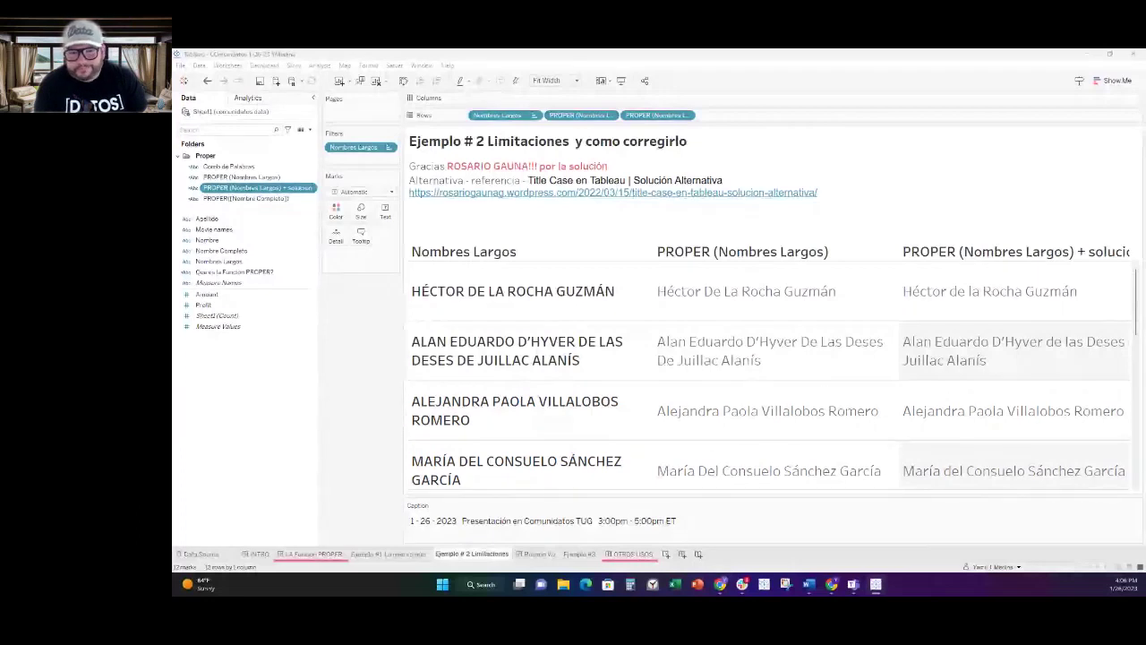
key("alt+Tab")
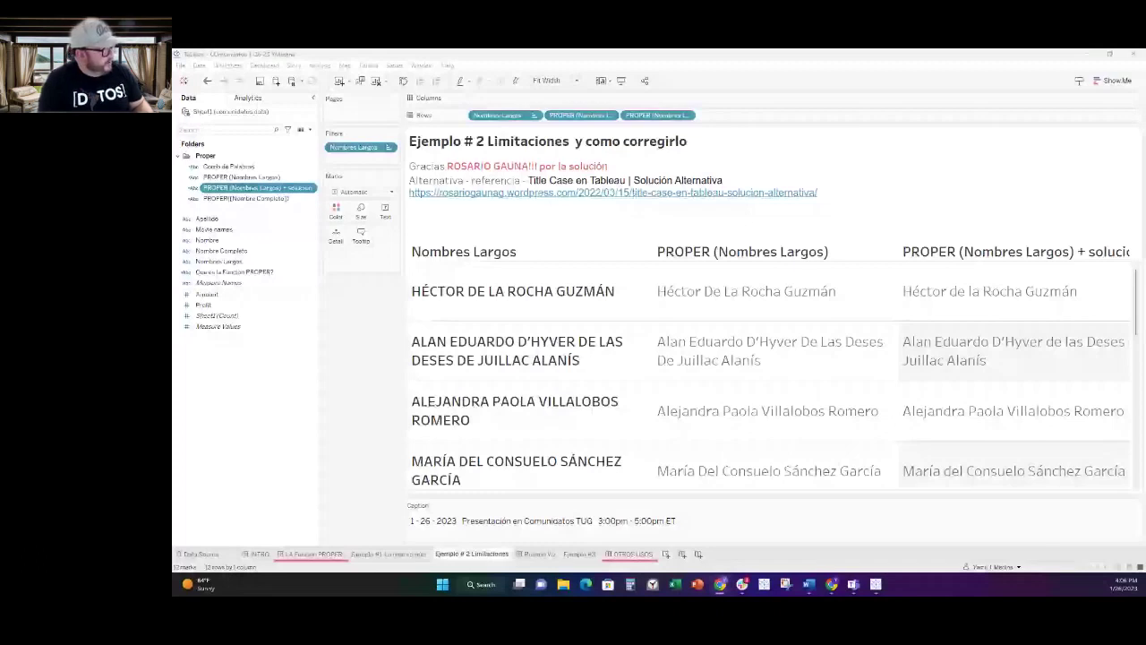
right_click(240, 189)
key("Escape")
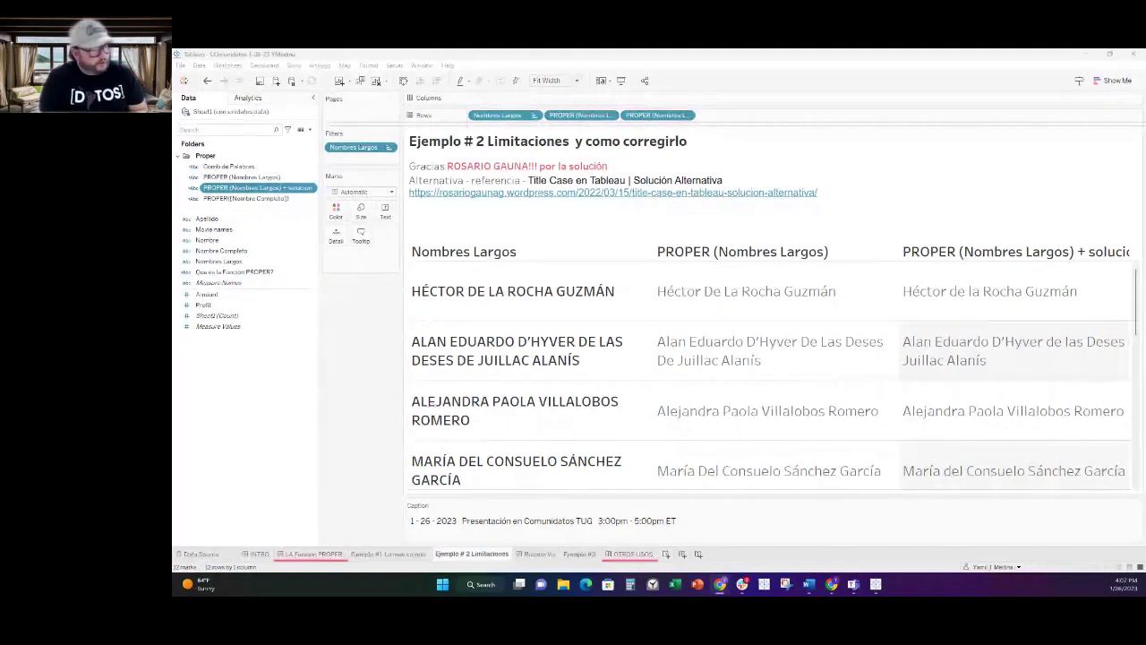
Scroll through the Rosario Viz dashboard's blog post on title case, then move to Ejemplo #3.
left_click(537, 554)
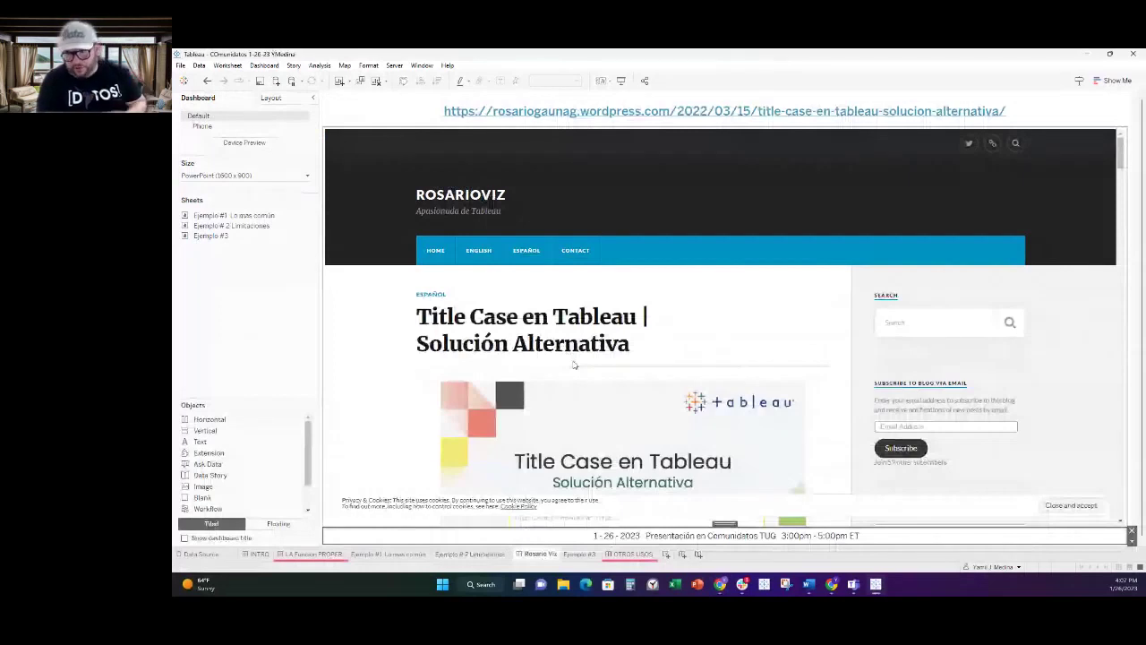
scroll(574, 364, "down", 10)
scroll(605, 355, "down", 1)
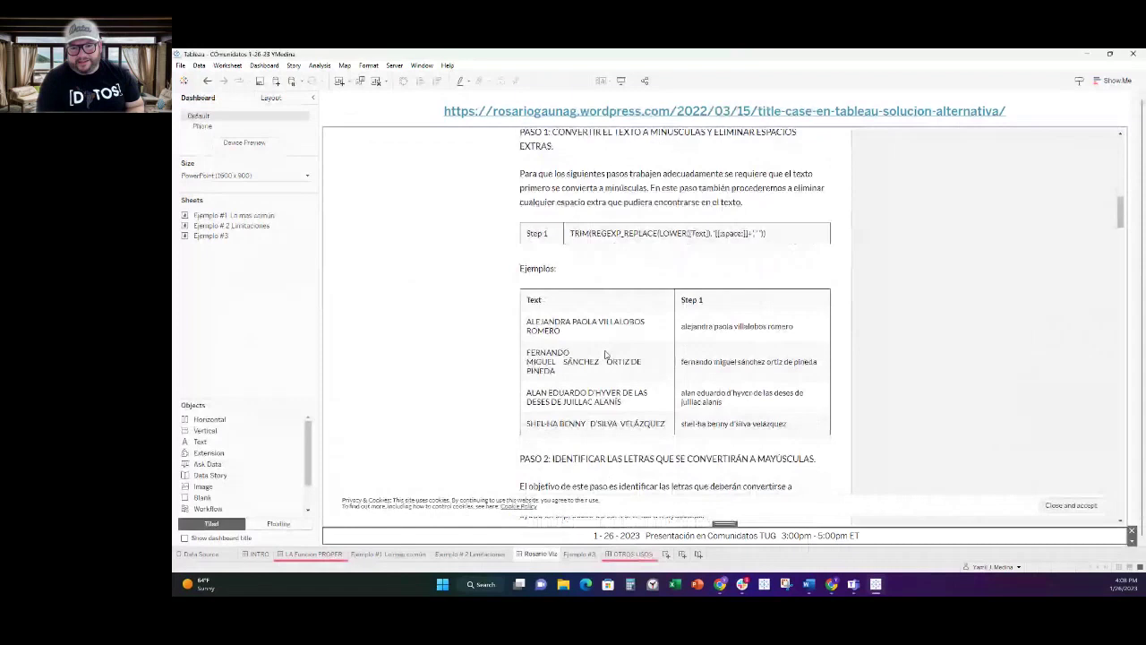
key("ctrl+Tab")
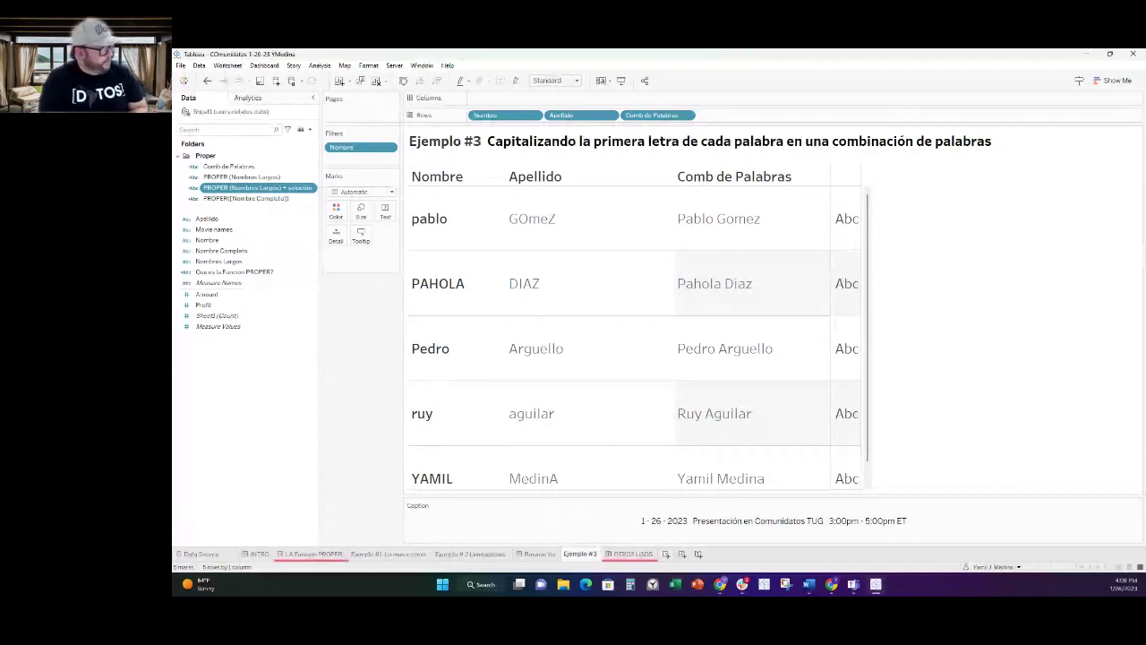
Inspect the PROPER([Nombre Completo]), PROPER(Nombres Largos) + solución and Comb de Palabras fields, then show OTROS USOS.
right_click(258, 198)
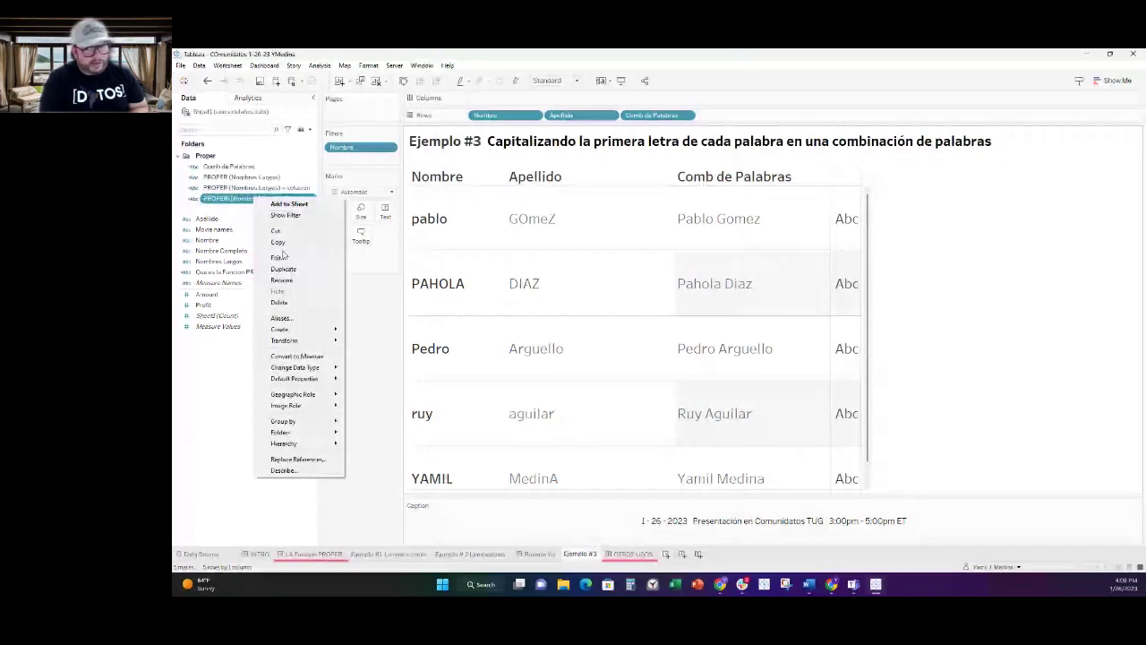
key("Escape")
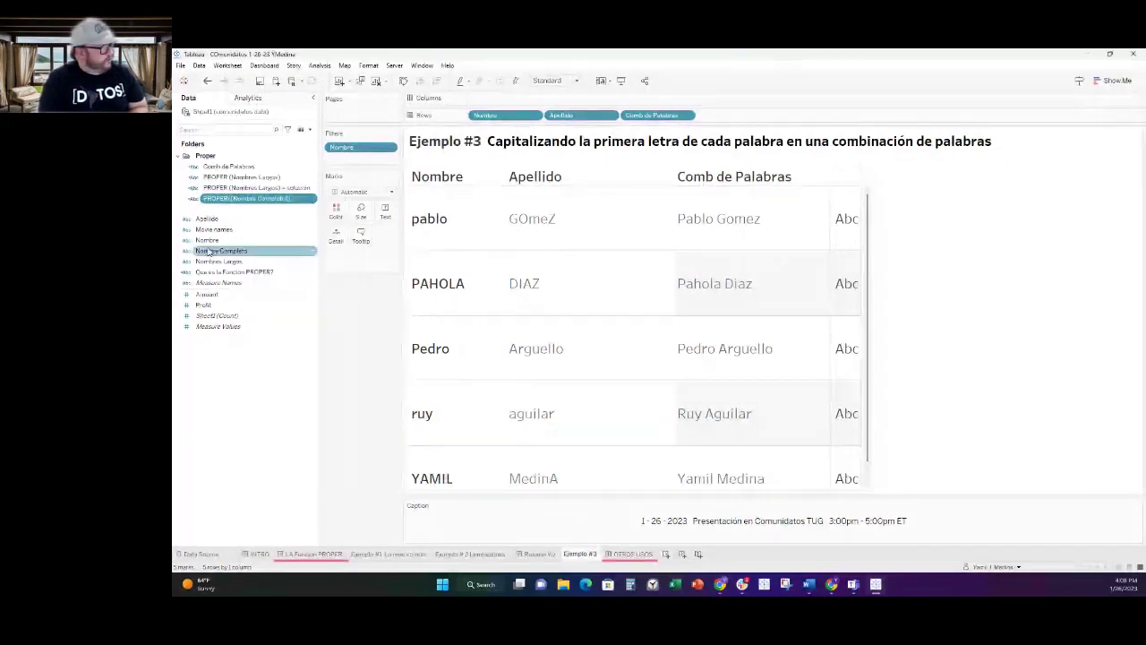
left_click(246, 188, "ctrl")
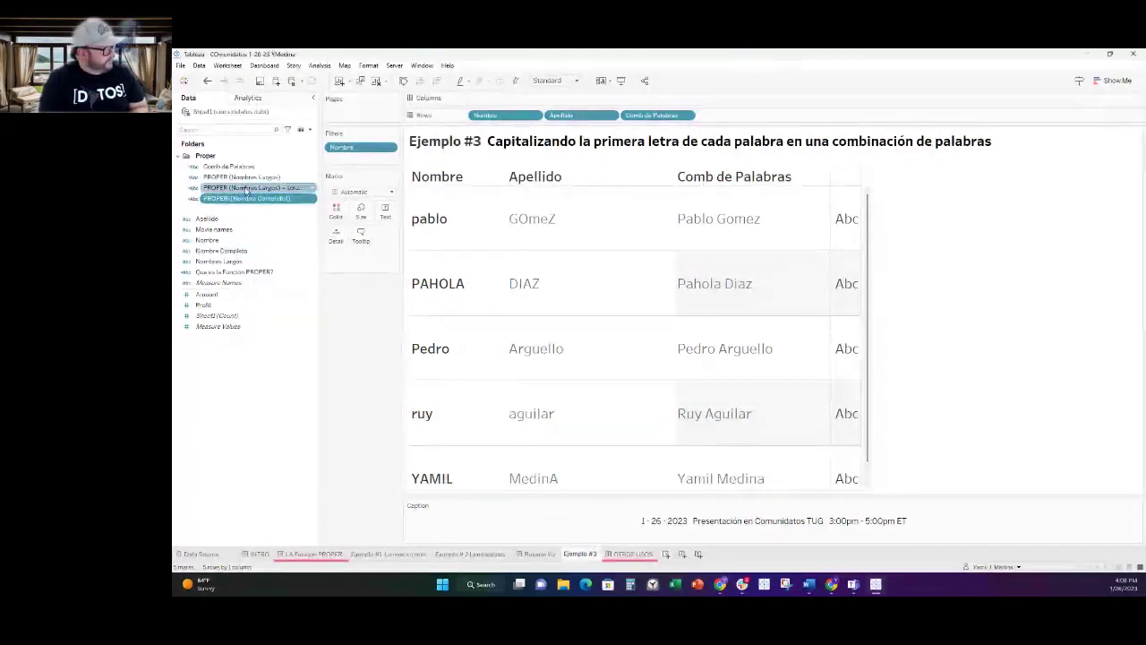
right_click(253, 168)
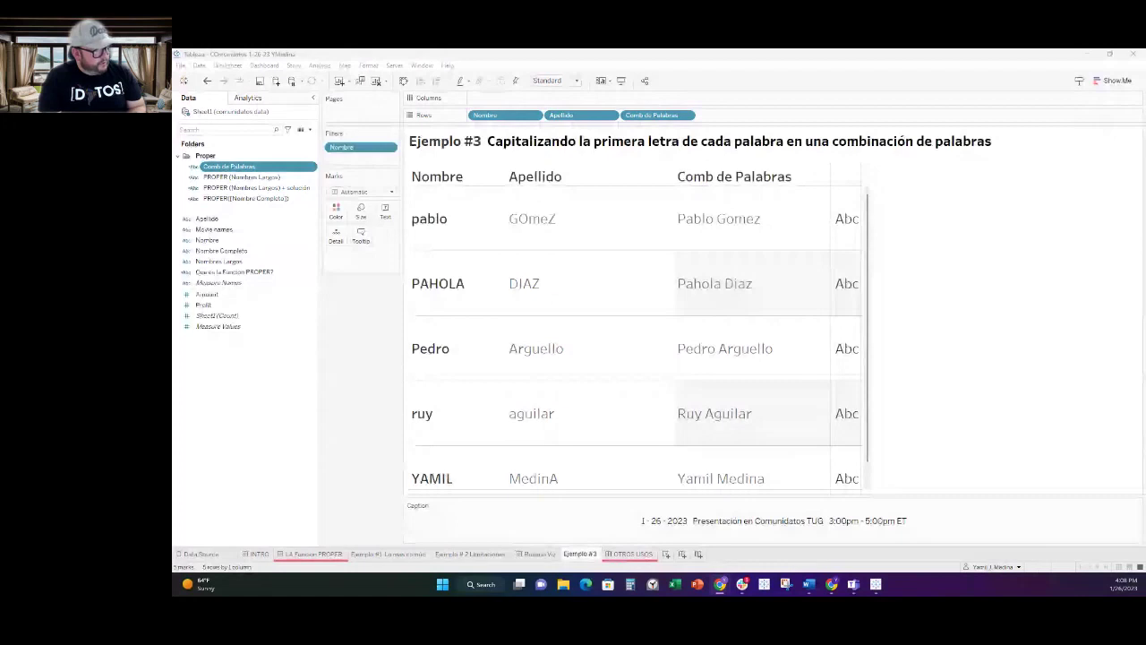
left_click(627, 553)
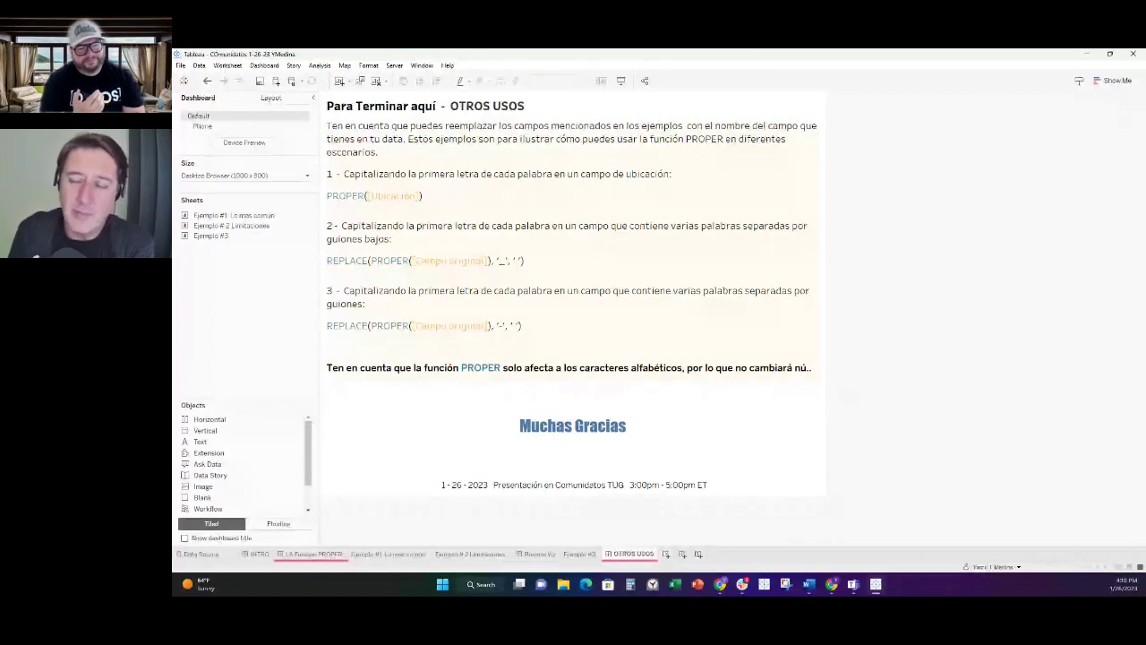
Revisit the Ejemplo #3 combined-names sheet, then go back to the OTROS USOS dashboard.
left_click(579, 553)
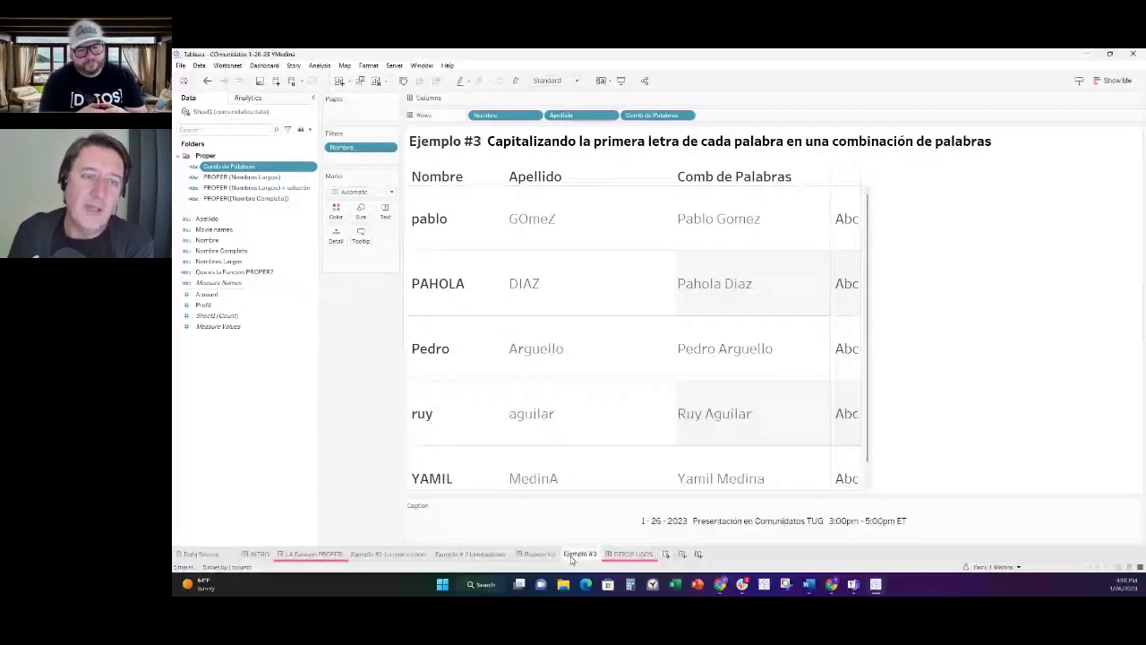
left_click(632, 555)
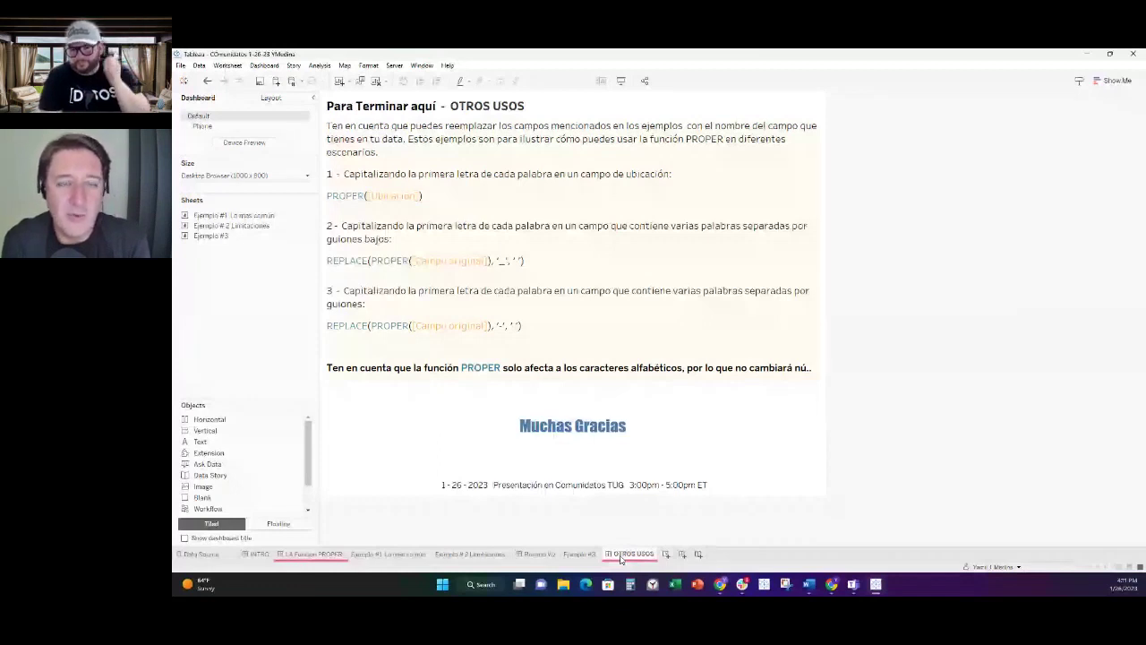
Switch to the LA Funcion PROPER dashboard.
left_click(313, 555)
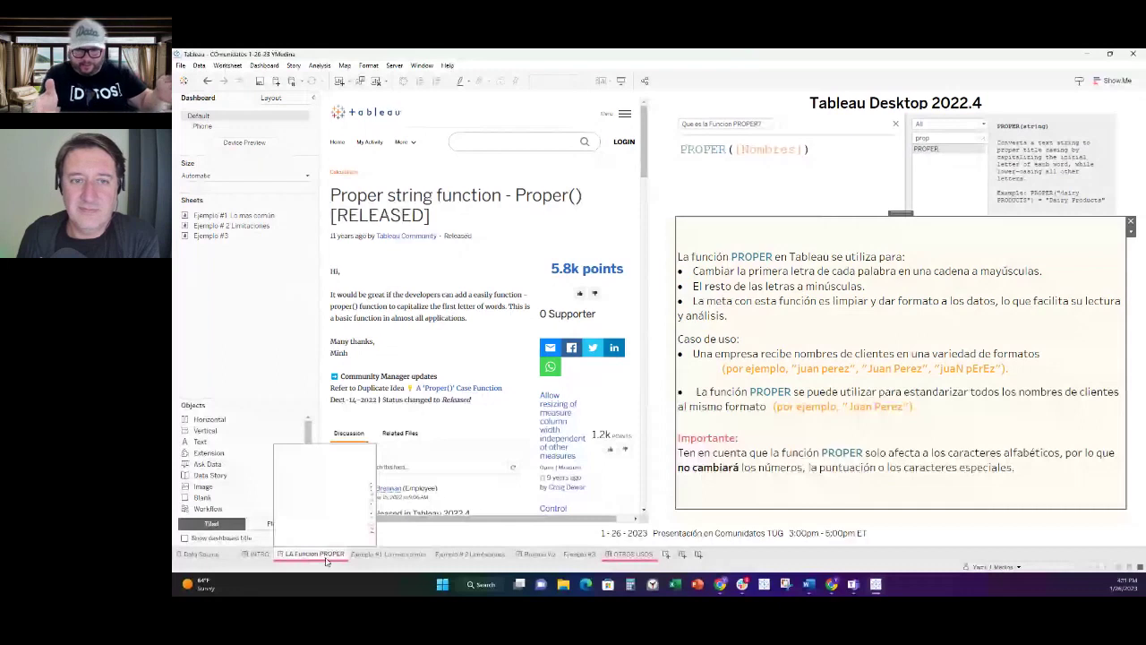
Switch to the Ejemplo # 2 Limitaciones sheet.
left_click(459, 554)
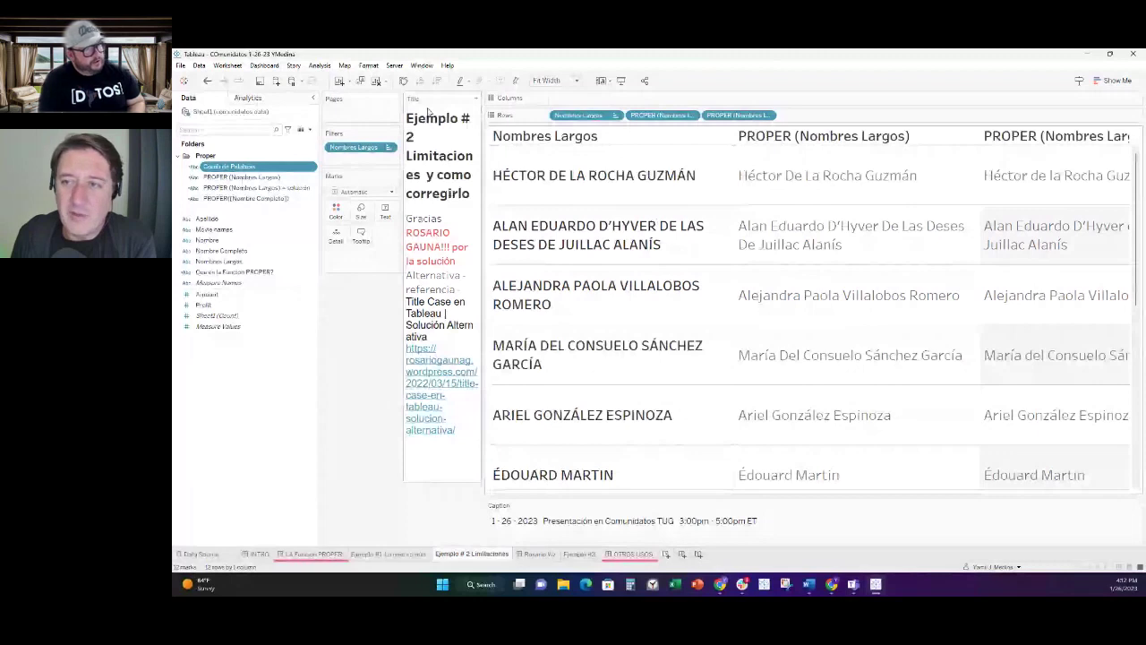
Dock the Ejemplo # 2 title, credit and reference link as a full-width band above the names table.
left_click_drag(428, 112, 822, 201)
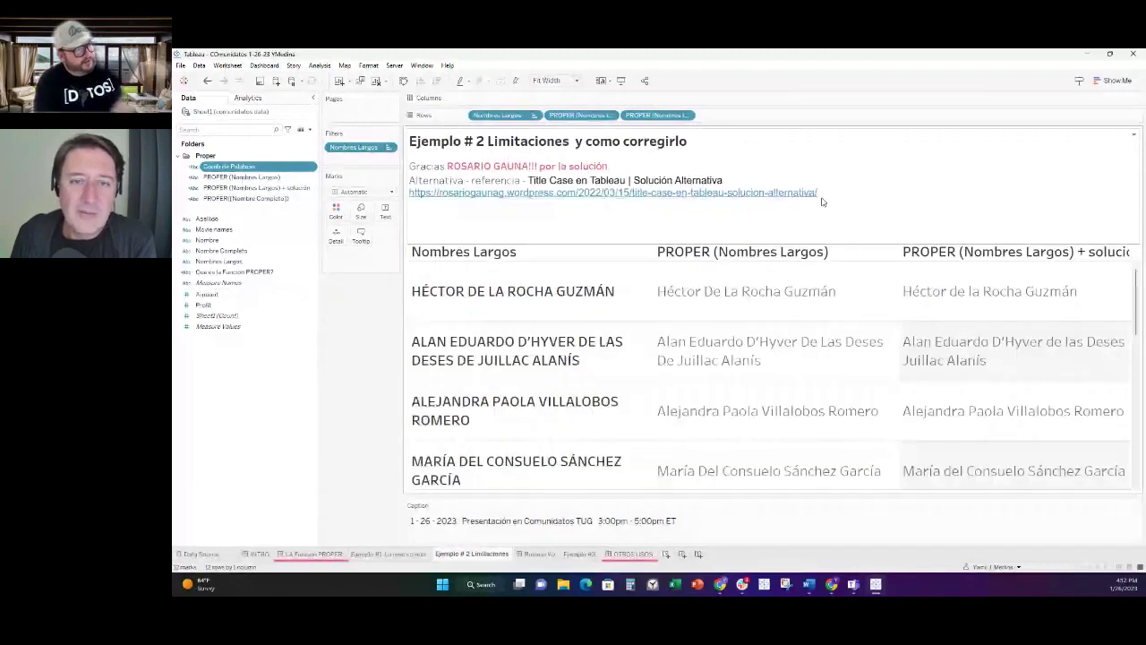
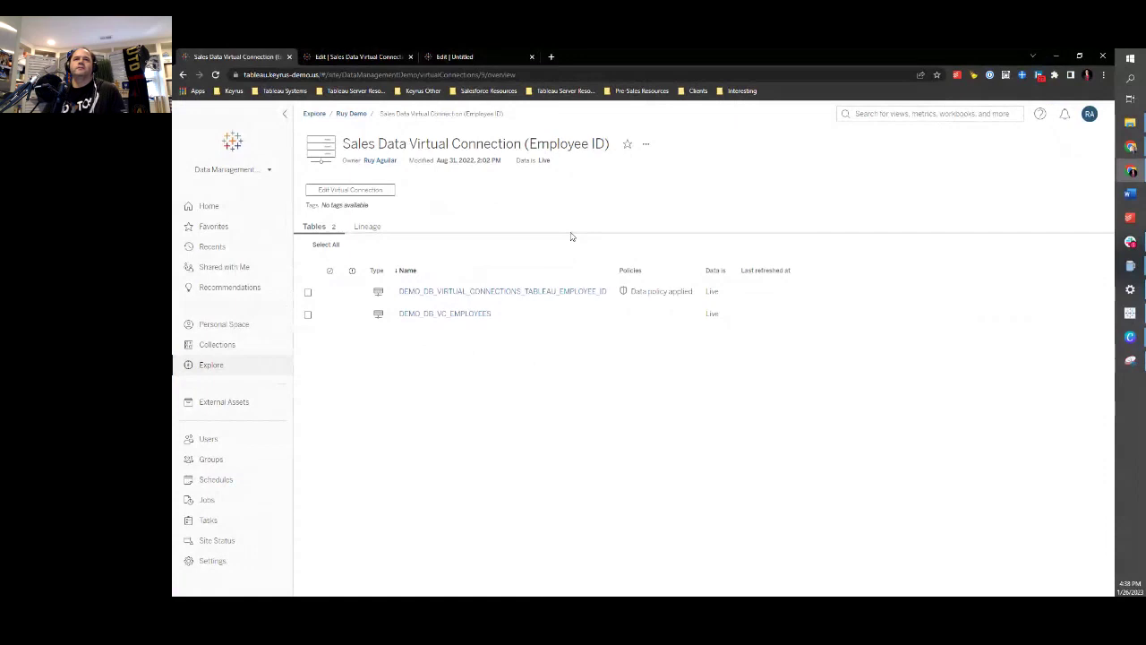
Open the demo project in its own tab and show the New content-type menu.
middle_click(347, 119)
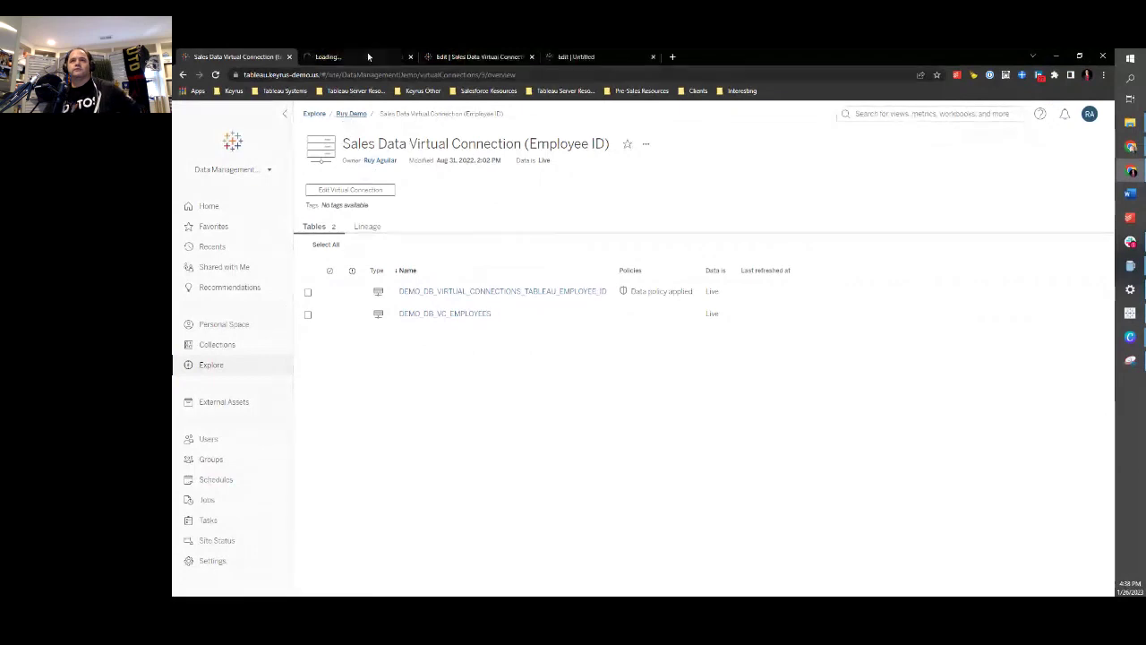
left_click(367, 53)
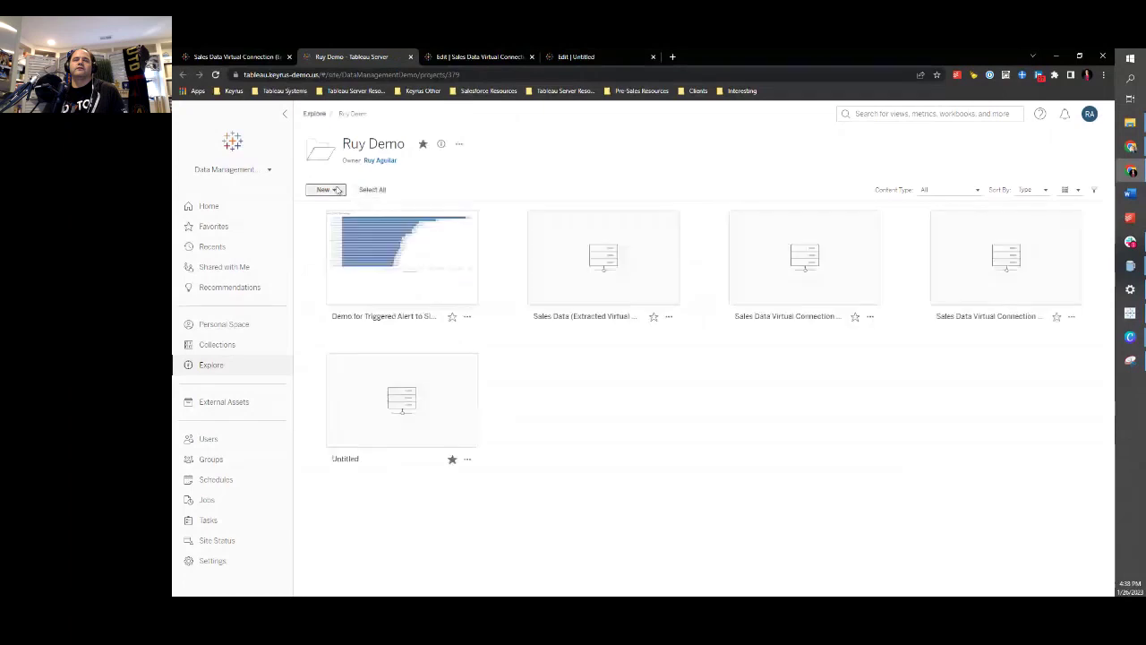
left_click(332, 190)
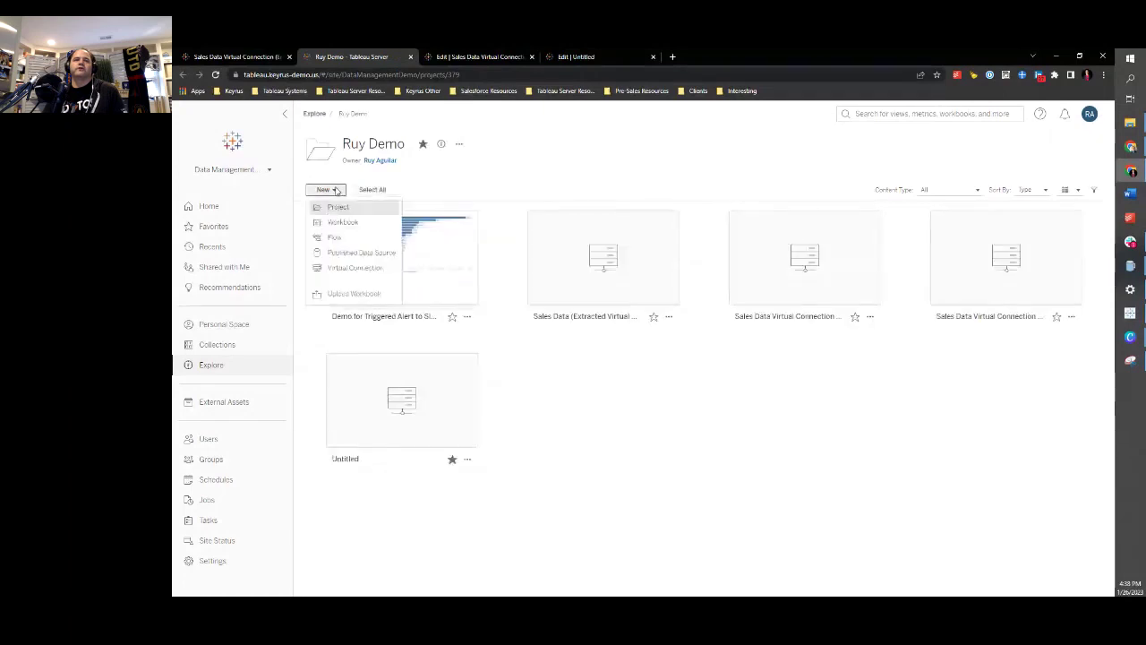
Browse the Connect to Data connectors for a new virtual connection, then return to the Sales Data editor.
left_click(358, 270)
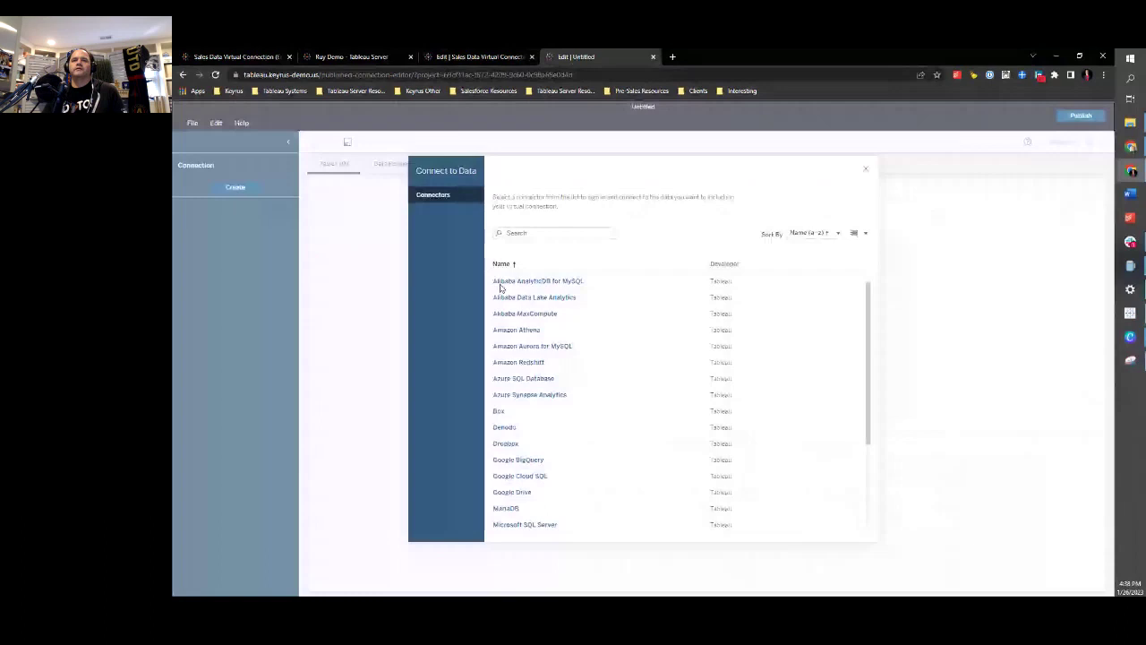
scroll(544, 411, "down", 2)
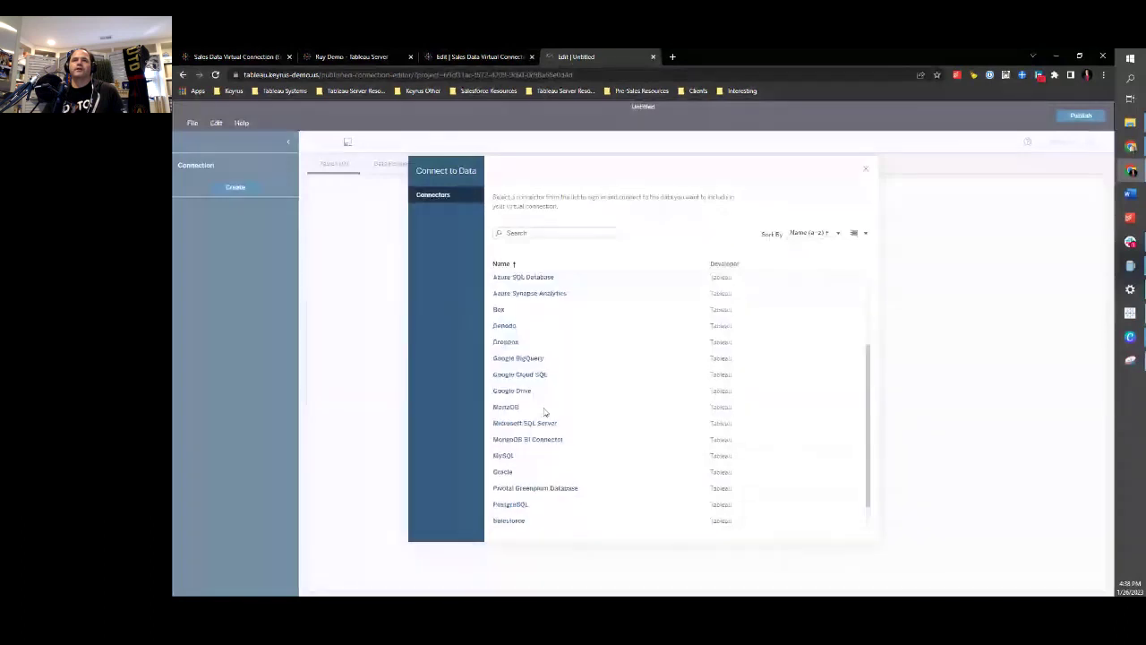
scroll(543, 411, "down", 1)
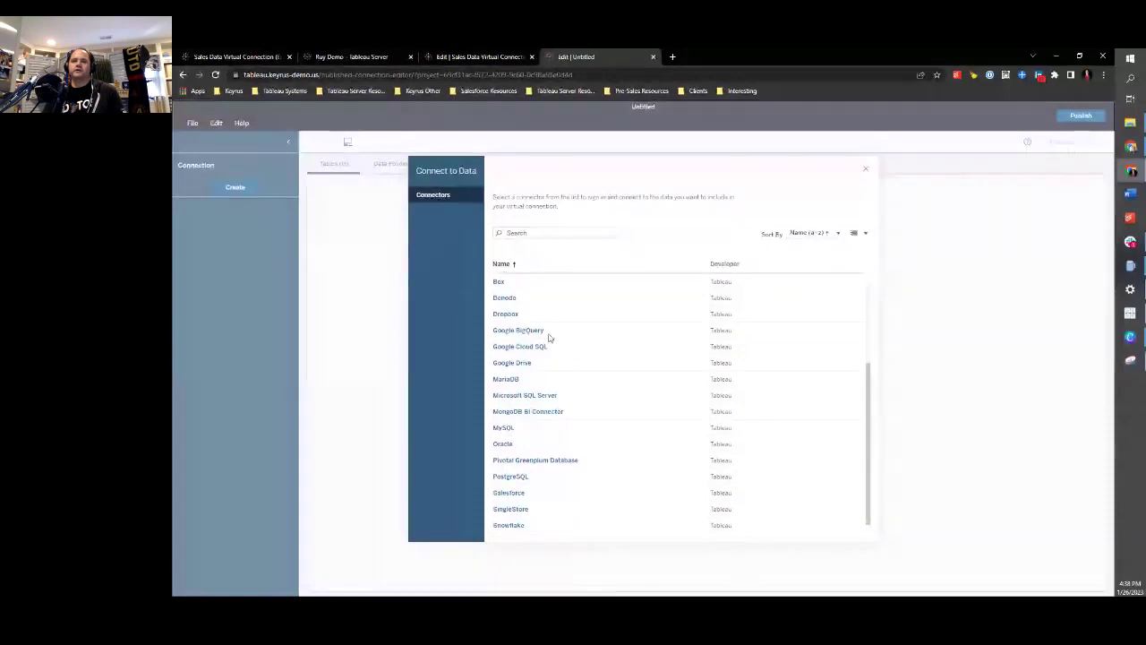
scroll(566, 370, "up", 3)
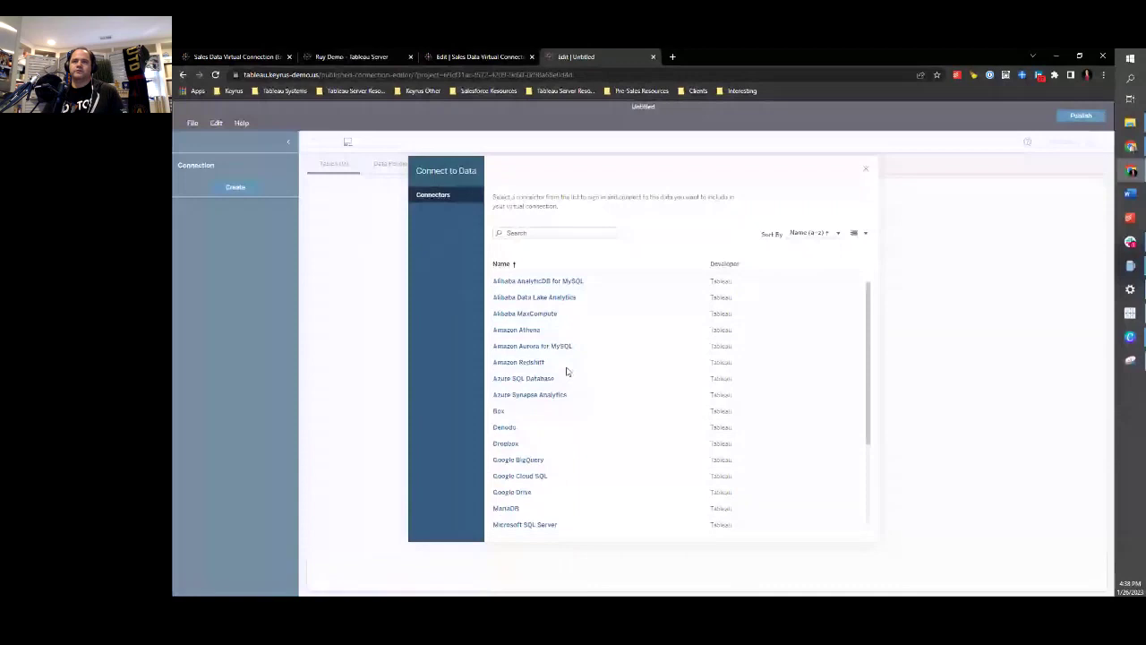
scroll(566, 372, "down", 3)
scroll(566, 372, "up", 3)
left_click(566, 367)
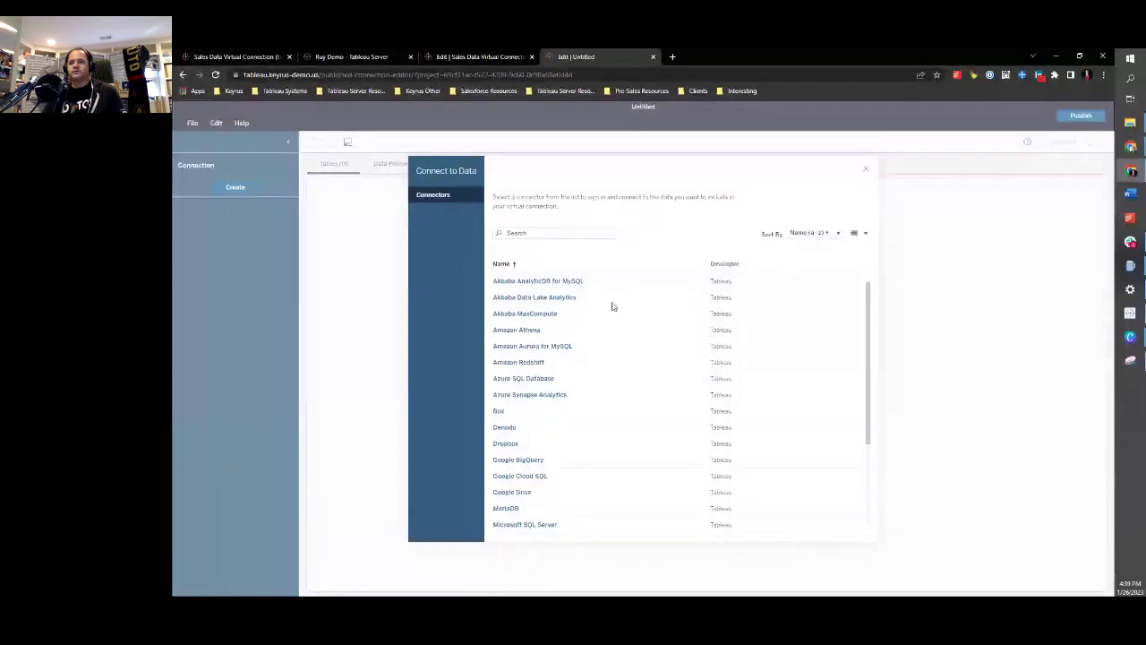
scroll(613, 306, "down", 1)
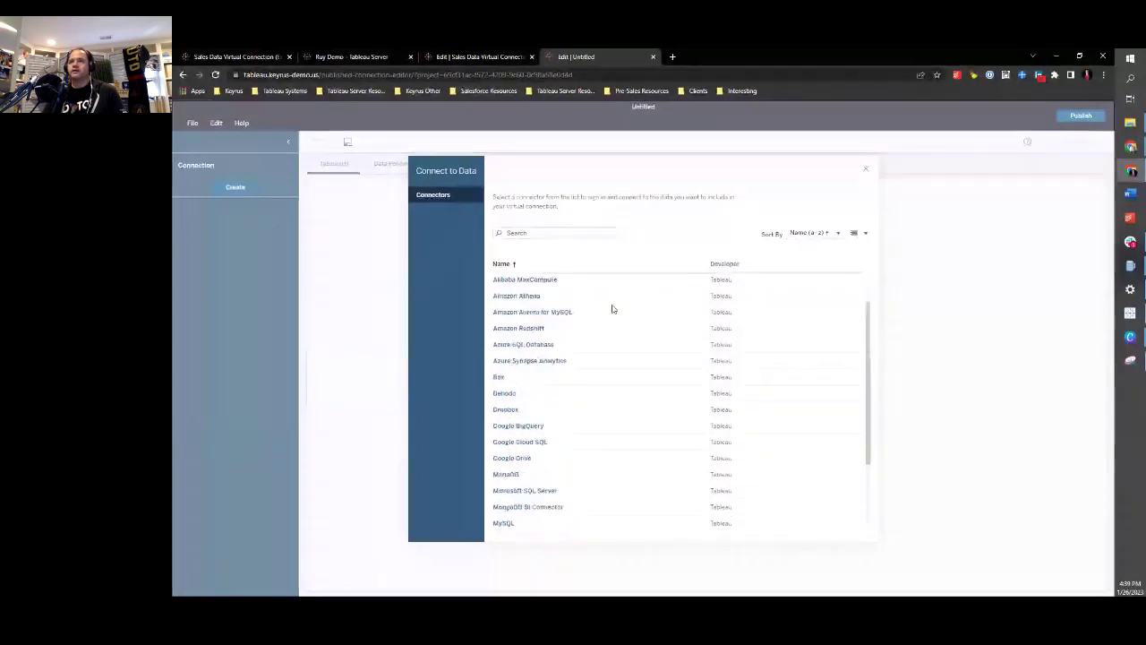
scroll(613, 309, "up", 1)
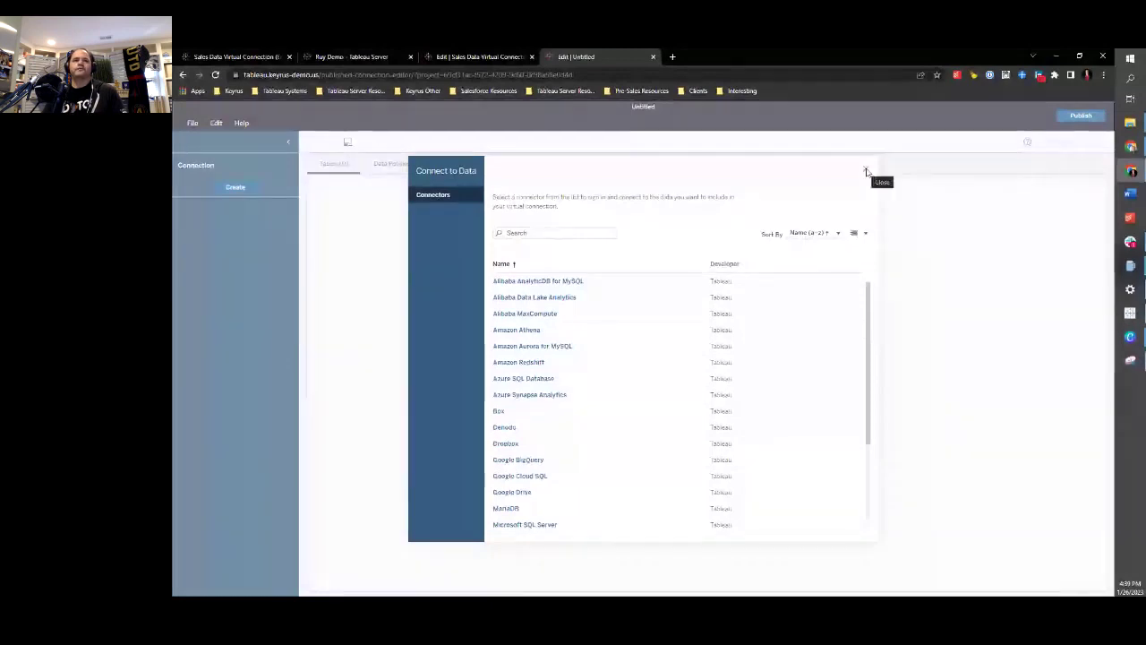
left_click(479, 56)
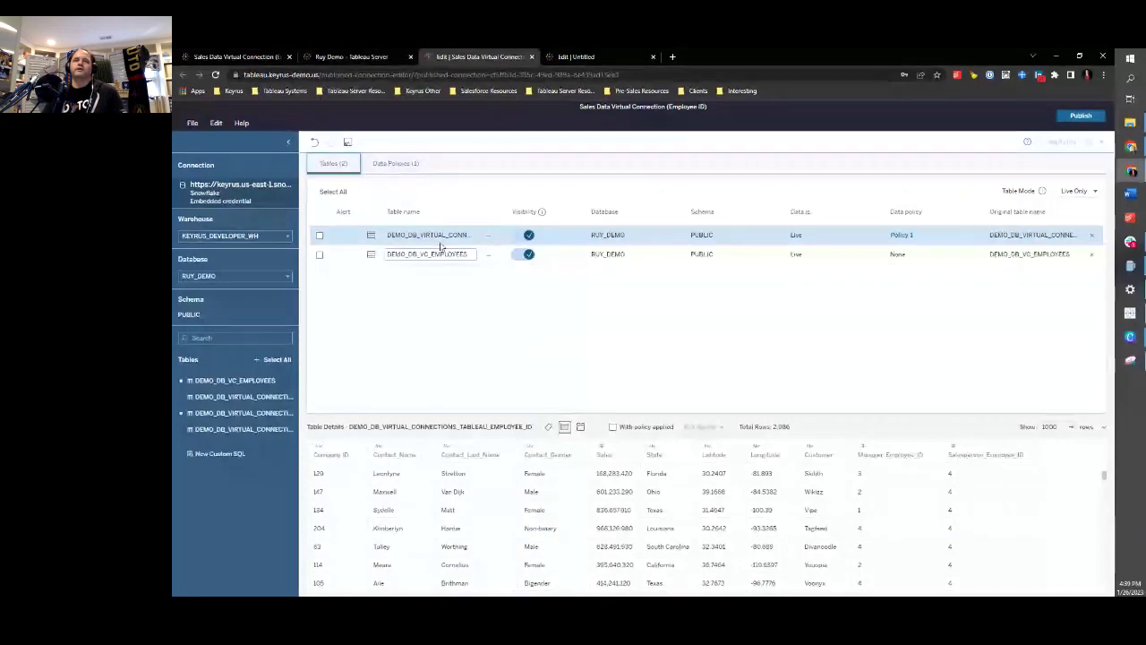
View the Sales Data Virtual Connection (Employee ID) page, then go back to its expired editing session.
left_click(335, 55)
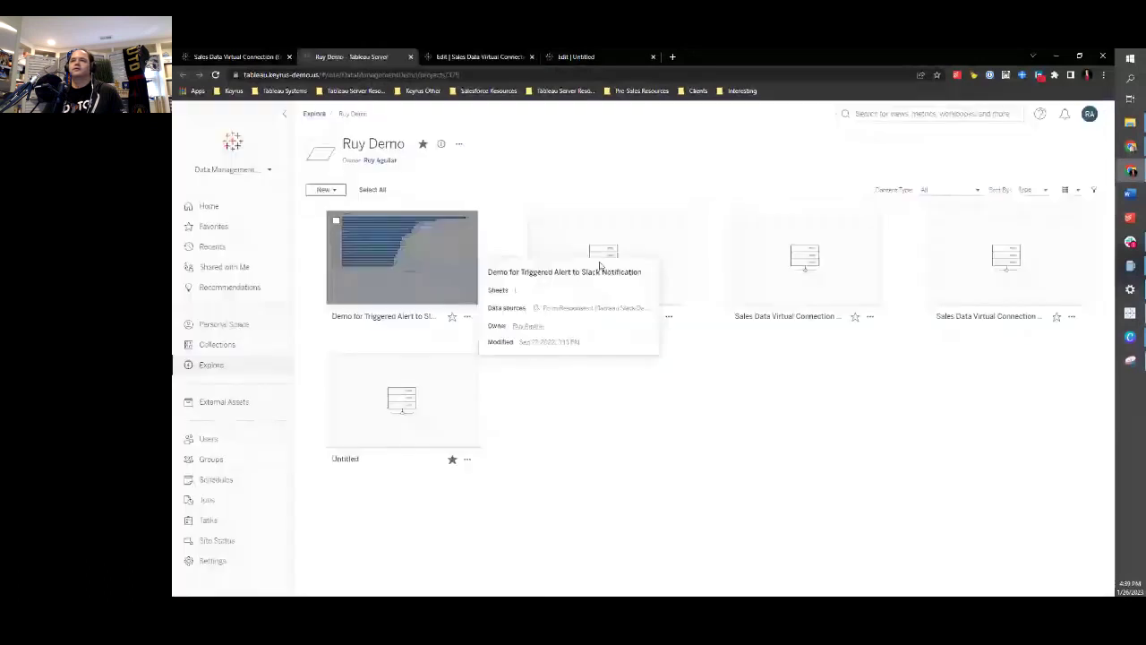
left_click(810, 259)
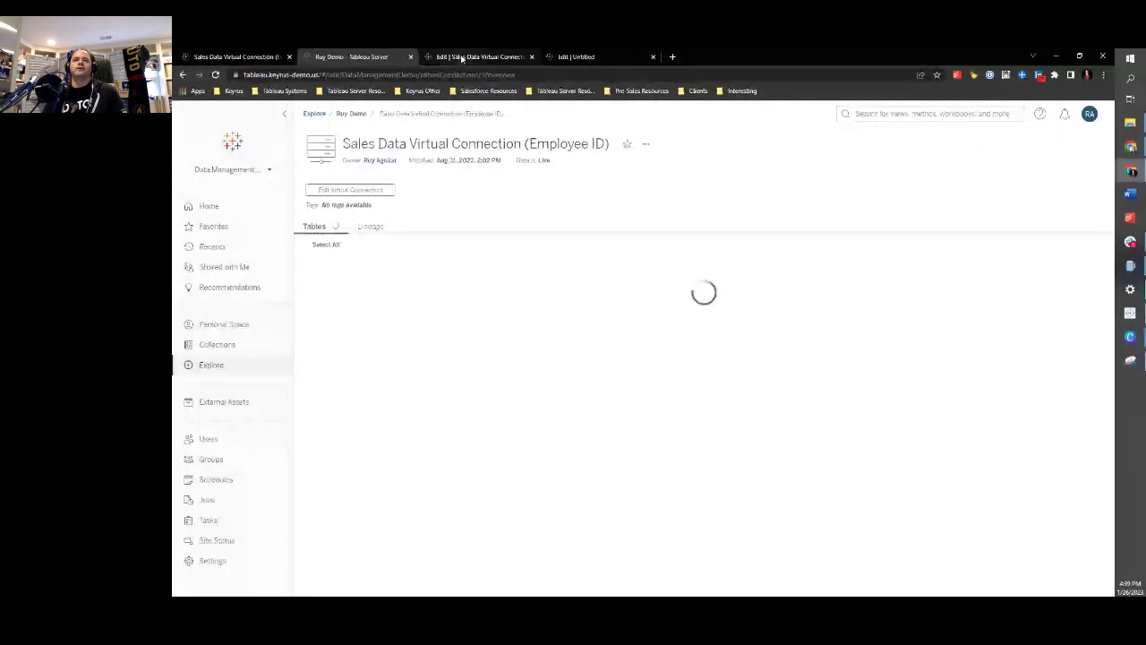
left_click(462, 57)
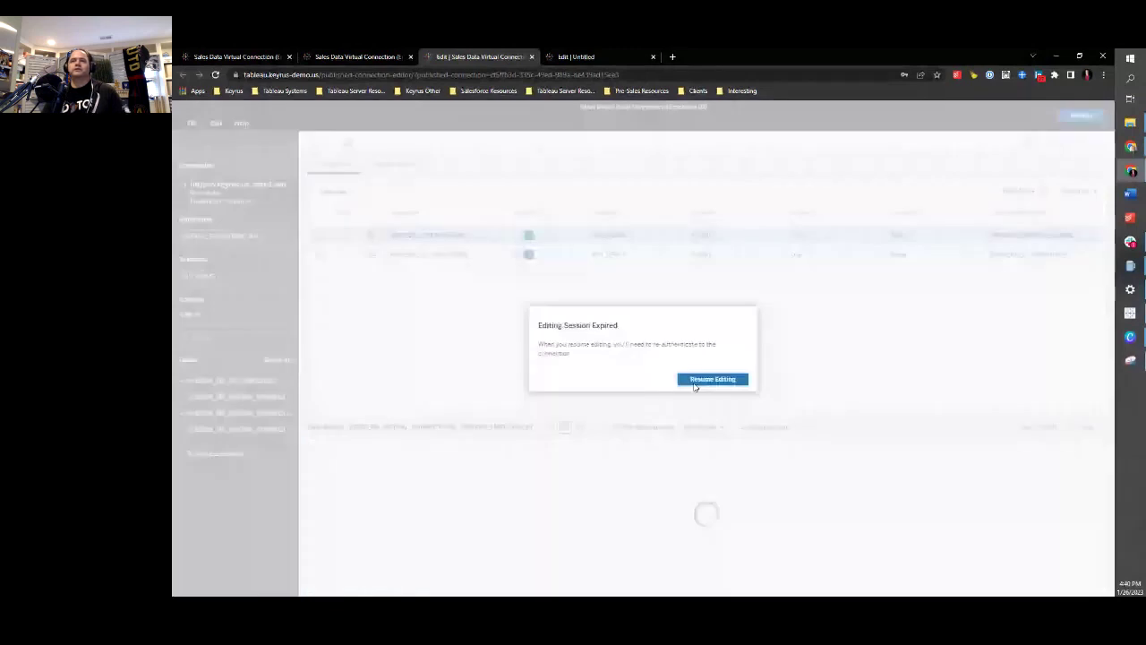
Resume the expired session by re-entering the Snowflake password and reloading the connection's tables.
left_click(696, 384)
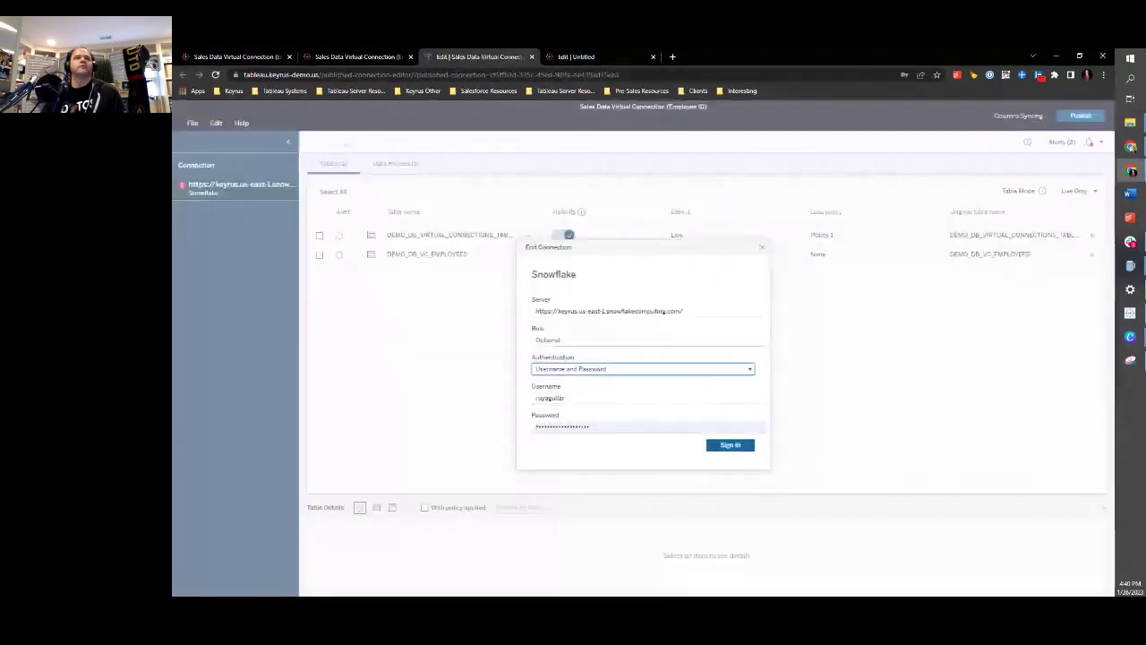
left_click(591, 258)
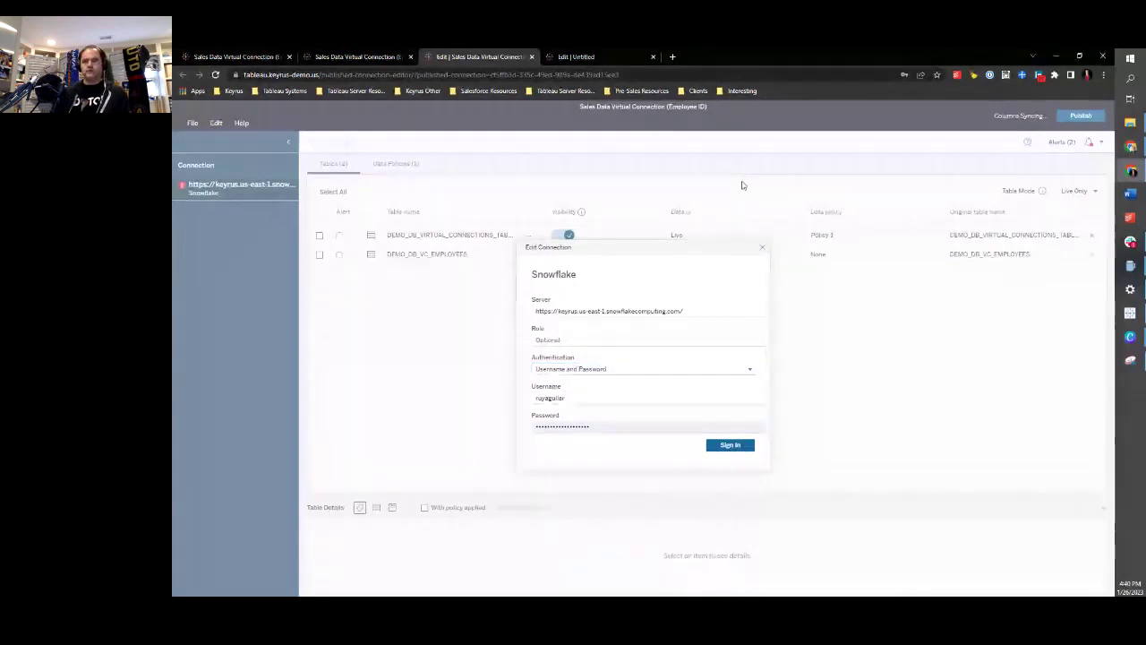
key("ctrl+n")
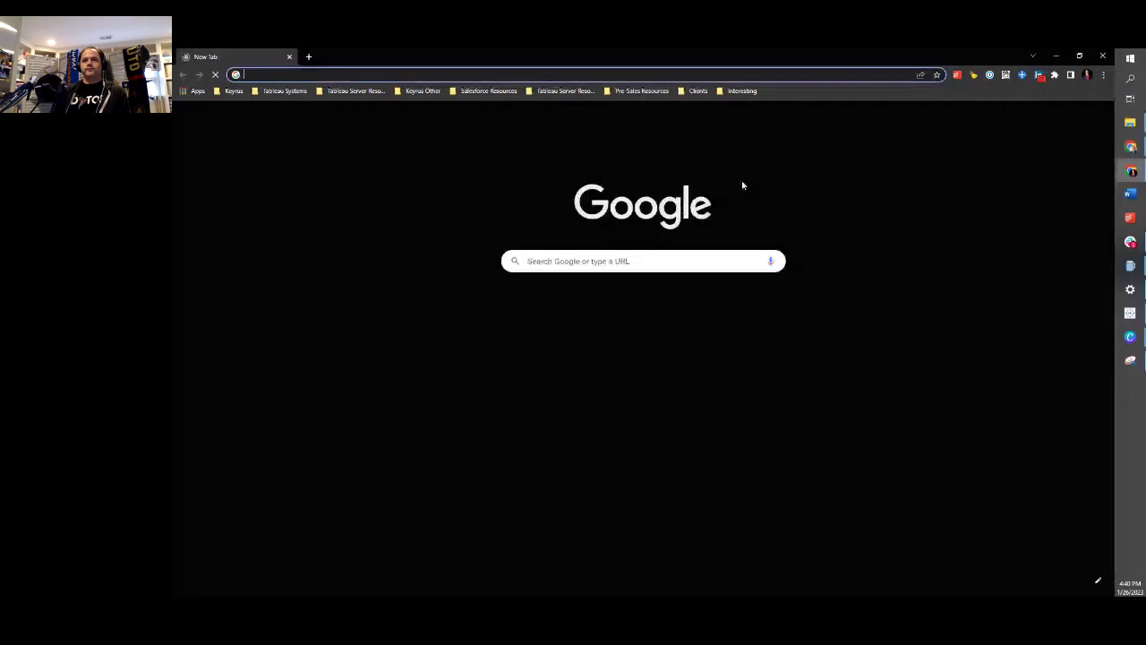
key("ctrl+w")
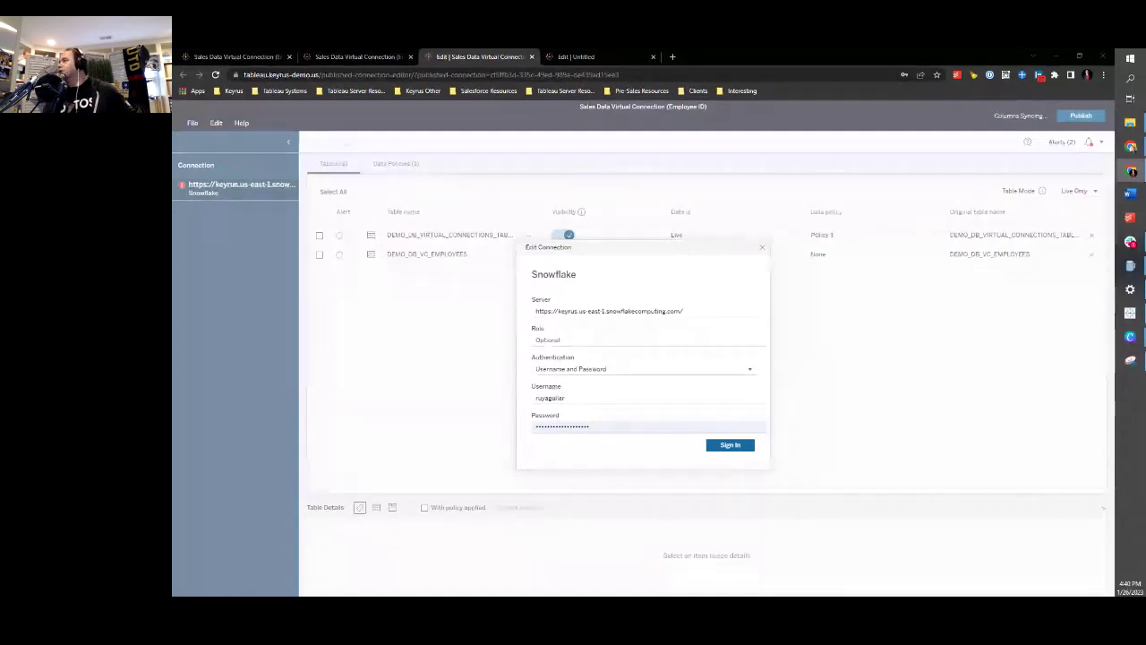
left_click(590, 429)
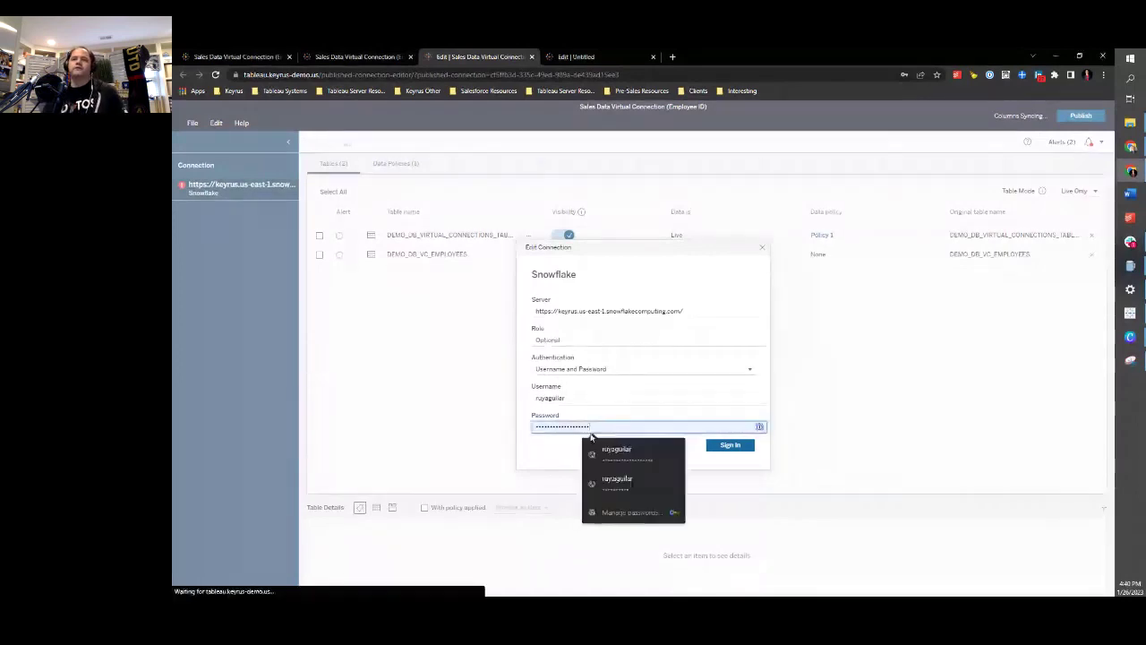
left_click(724, 447)
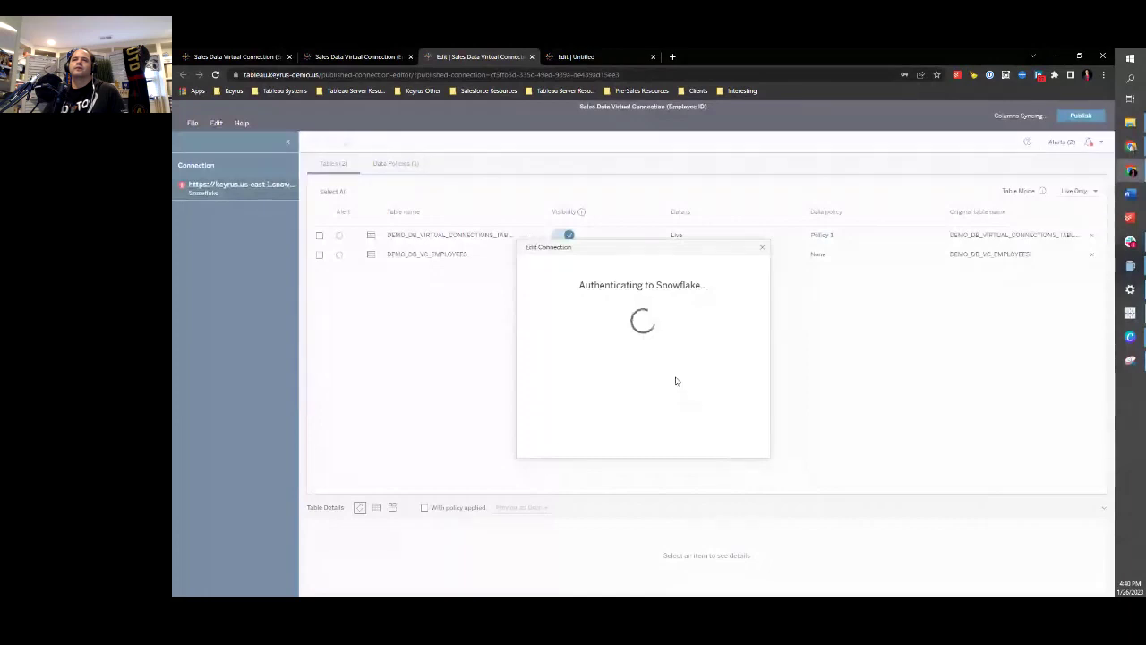
left_click(356, 235)
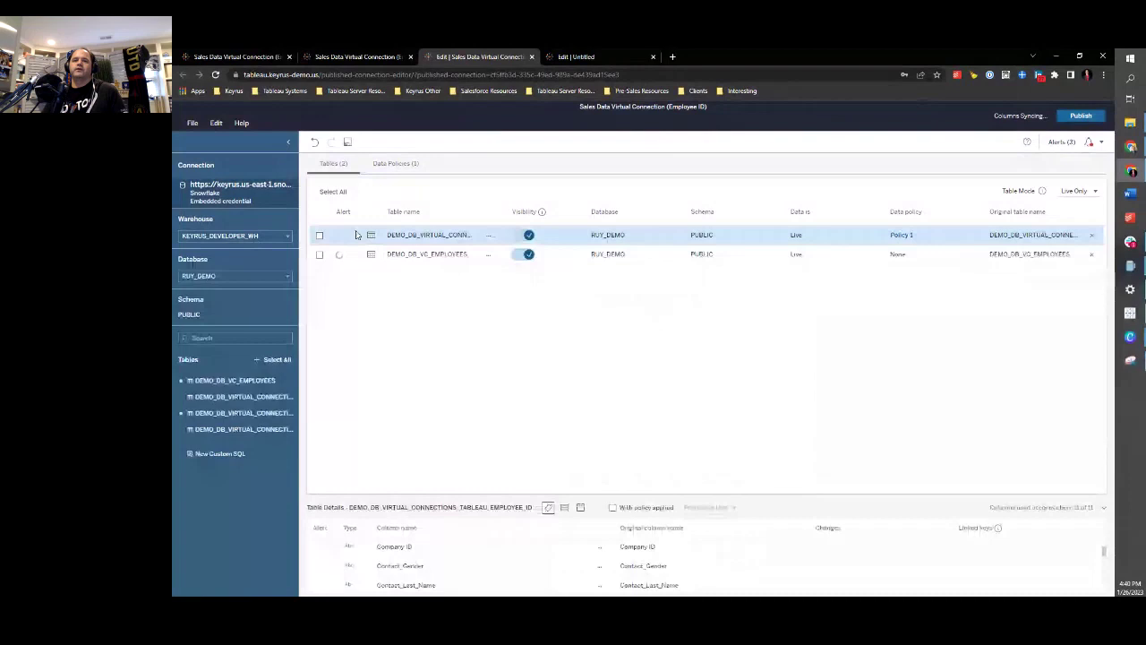
Preview the table data as a chosen user with the policy applied (566 of 2,986 rows), then list data policies.
left_click(564, 507)
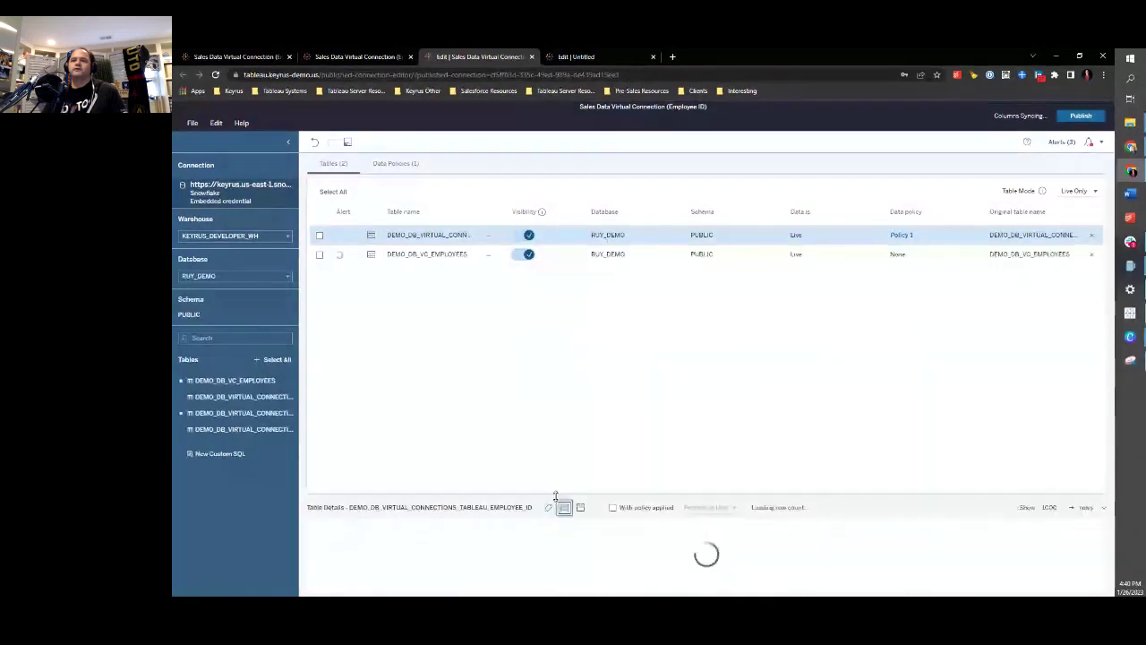
left_click_drag(555, 495, 609, 327)
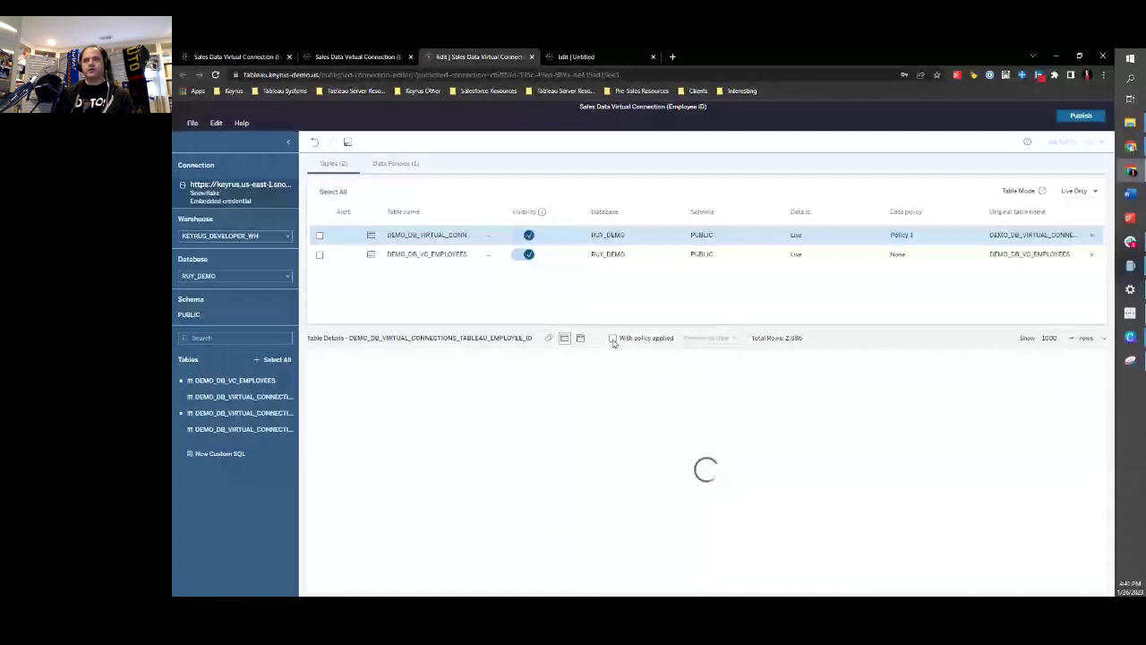
left_click(613, 339)
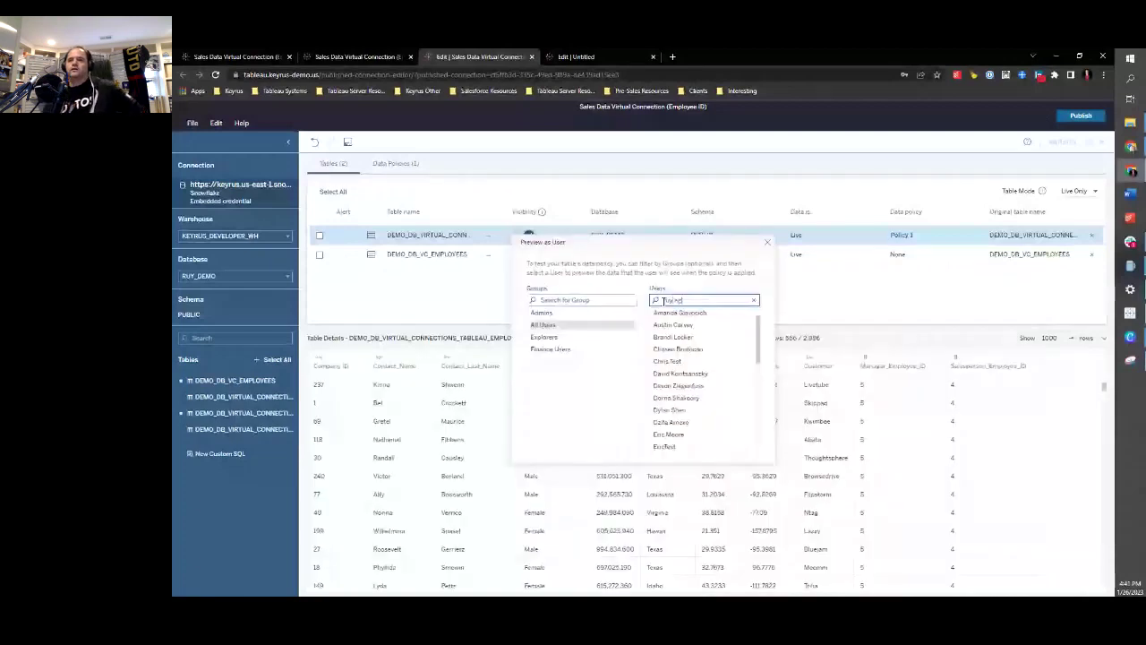
type("ray aguilar")
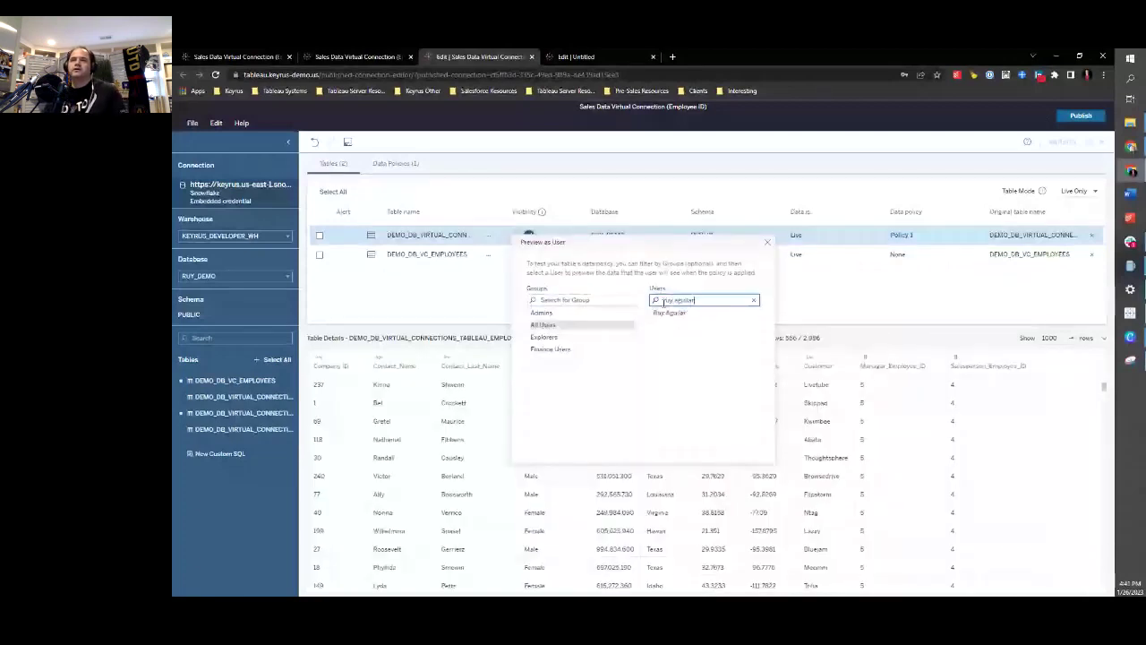
left_click(669, 312)
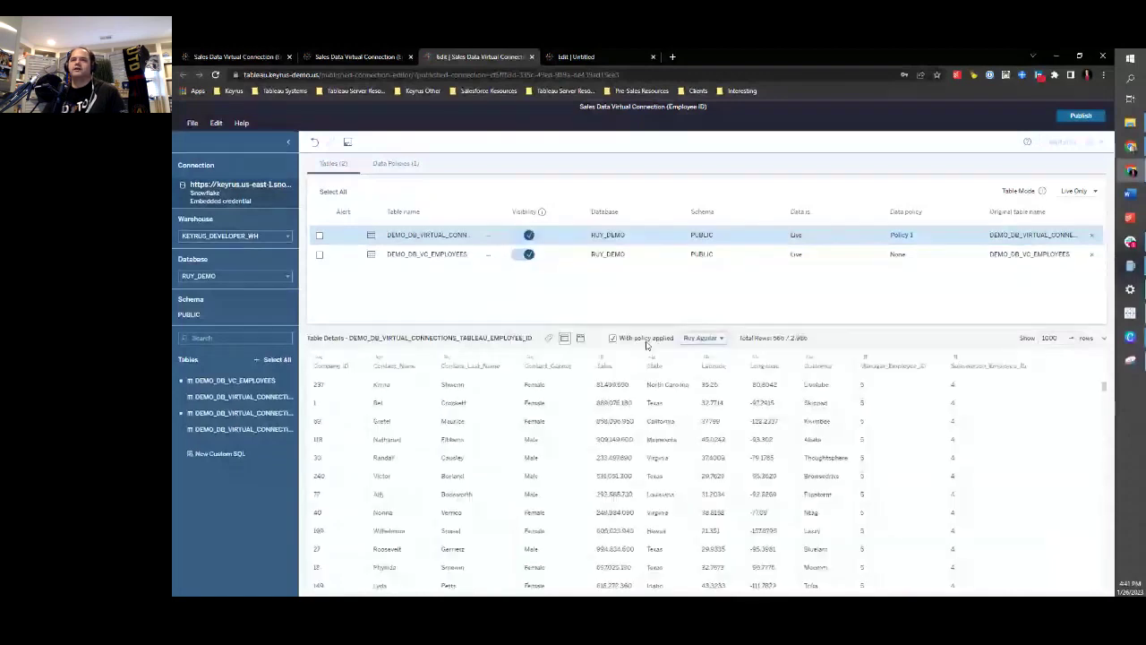
double_click(779, 338)
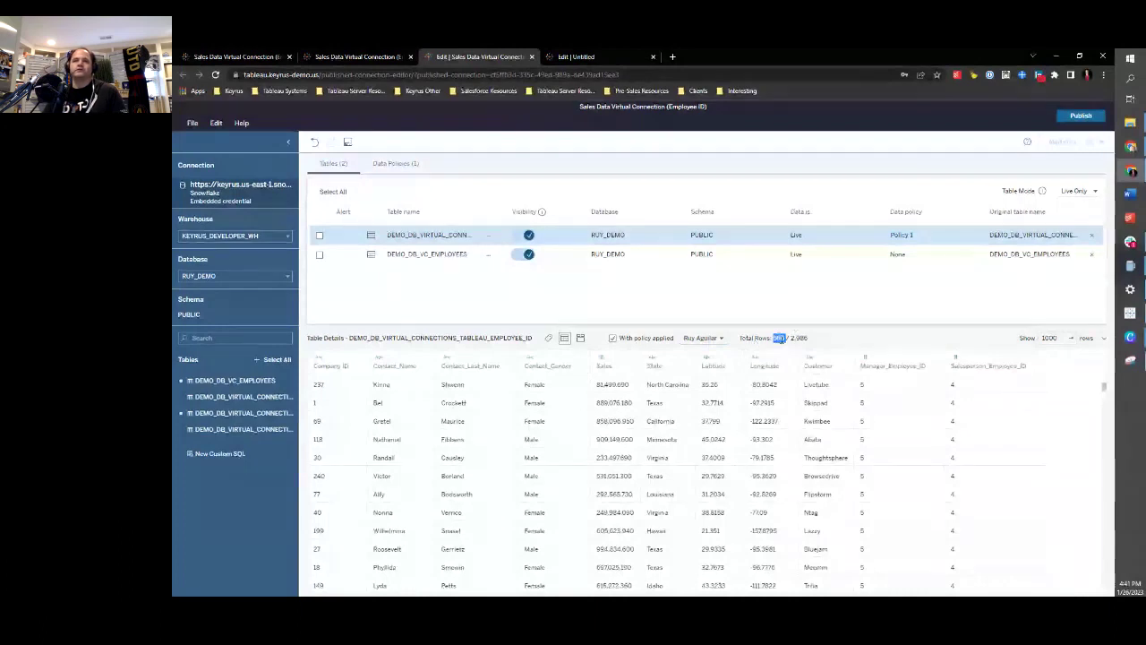
left_click(396, 163)
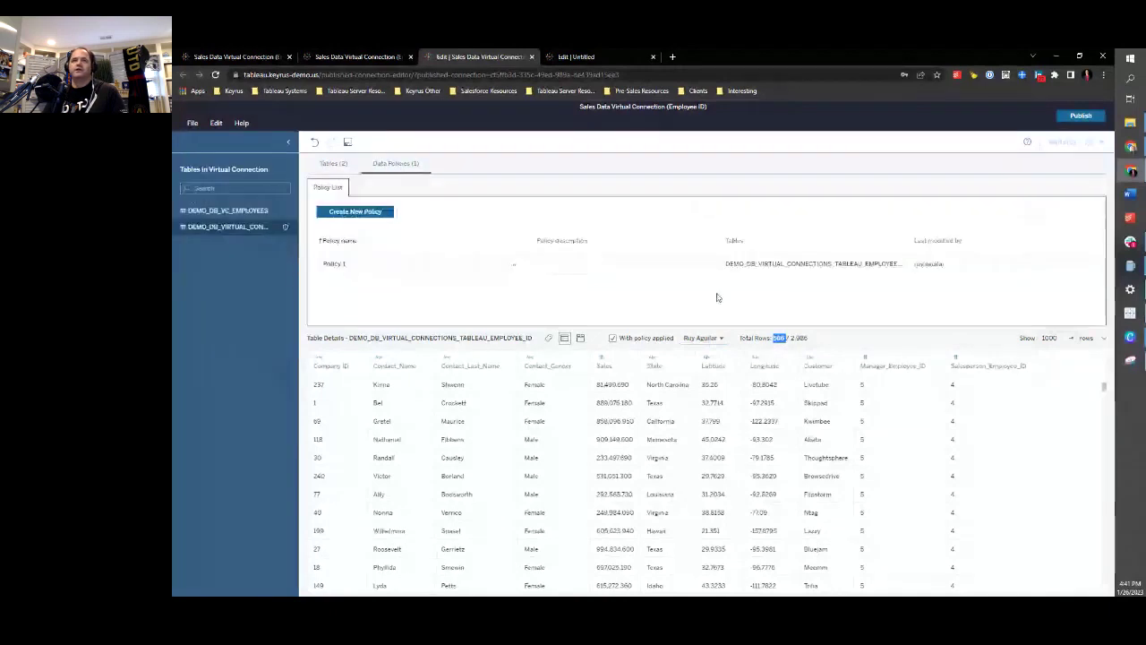
Open Policy 1 and highlight its condition text for review.
left_click(334, 263)
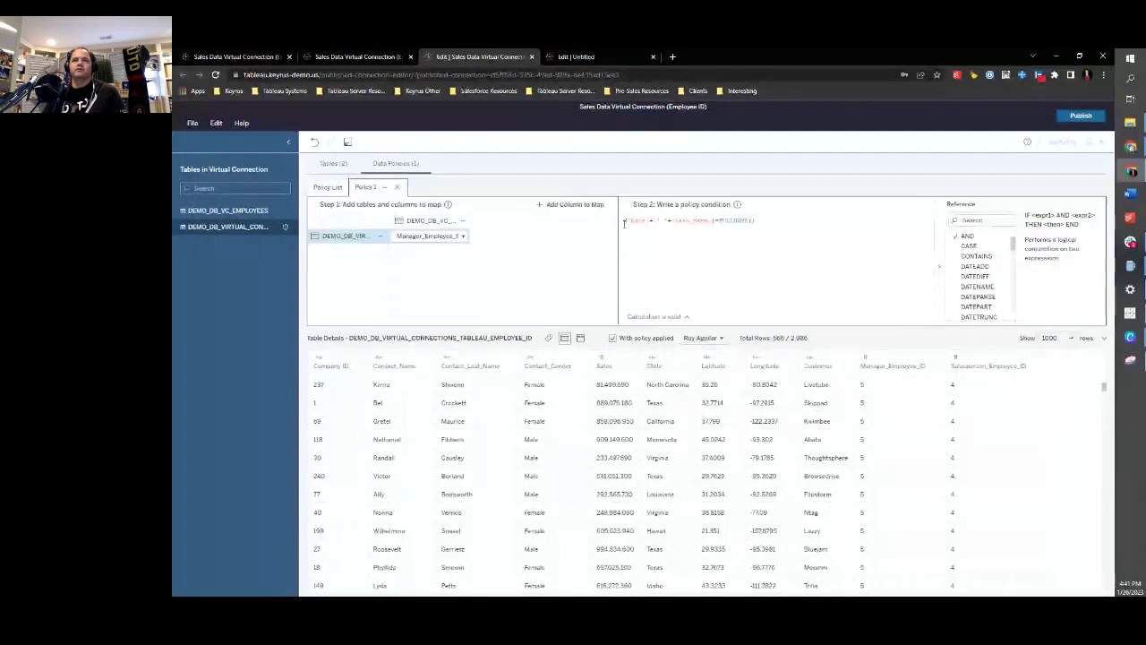
left_click_drag(625, 220, 724, 271)
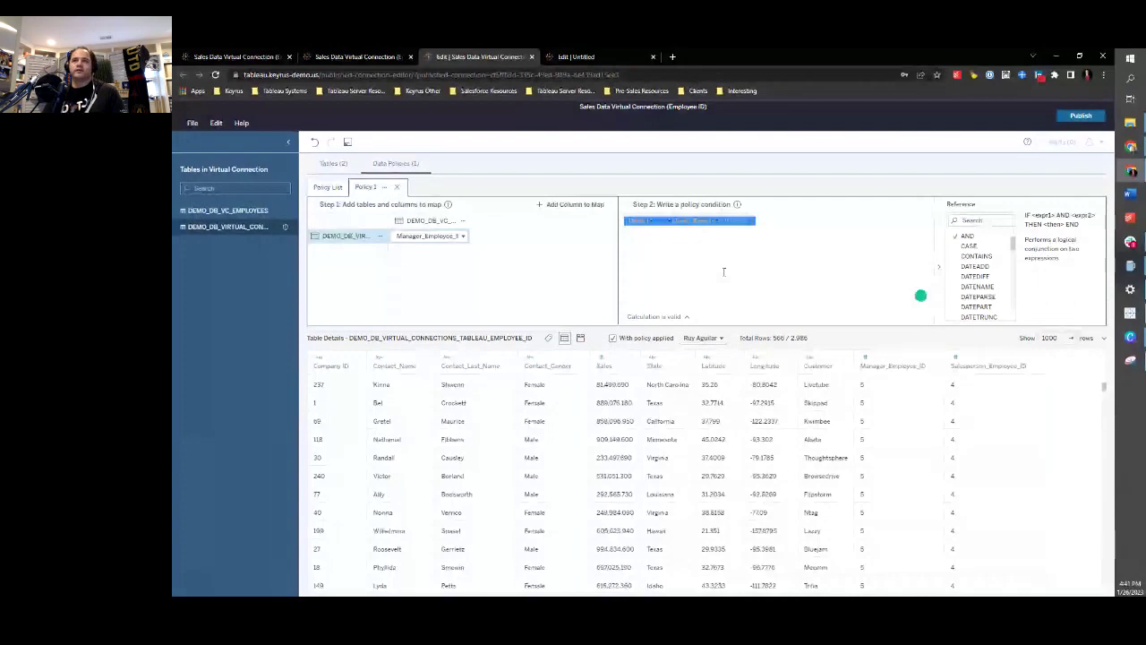
left_click(723, 272)
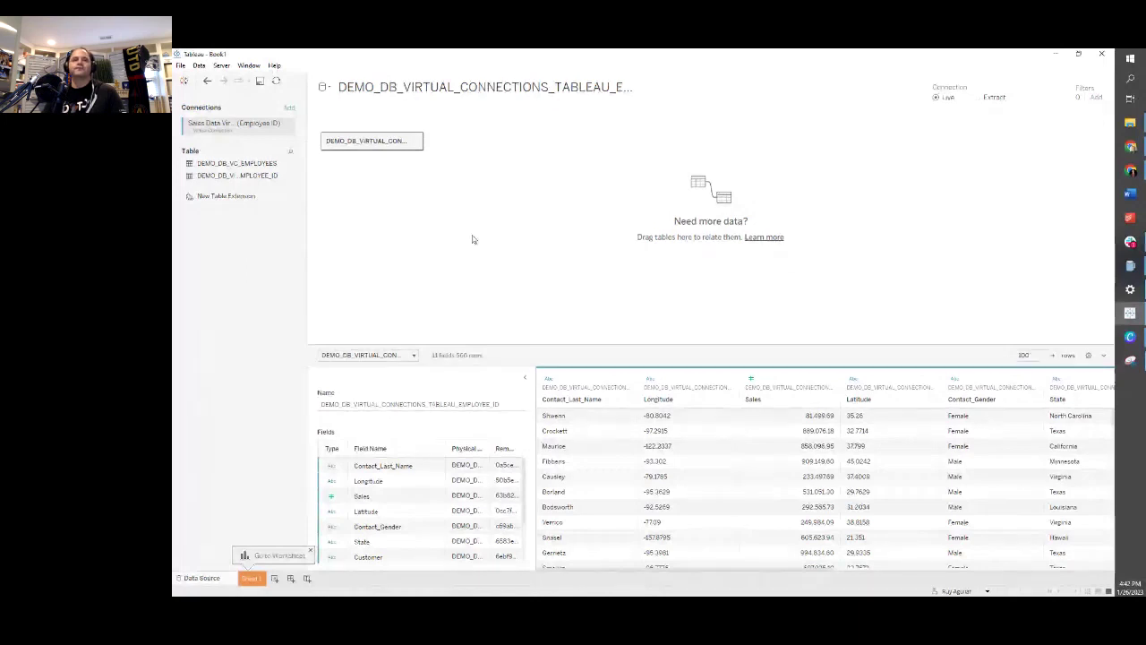
Leave the demo and advance the presentation to the closing Thank you slide.
left_click(1054, 54)
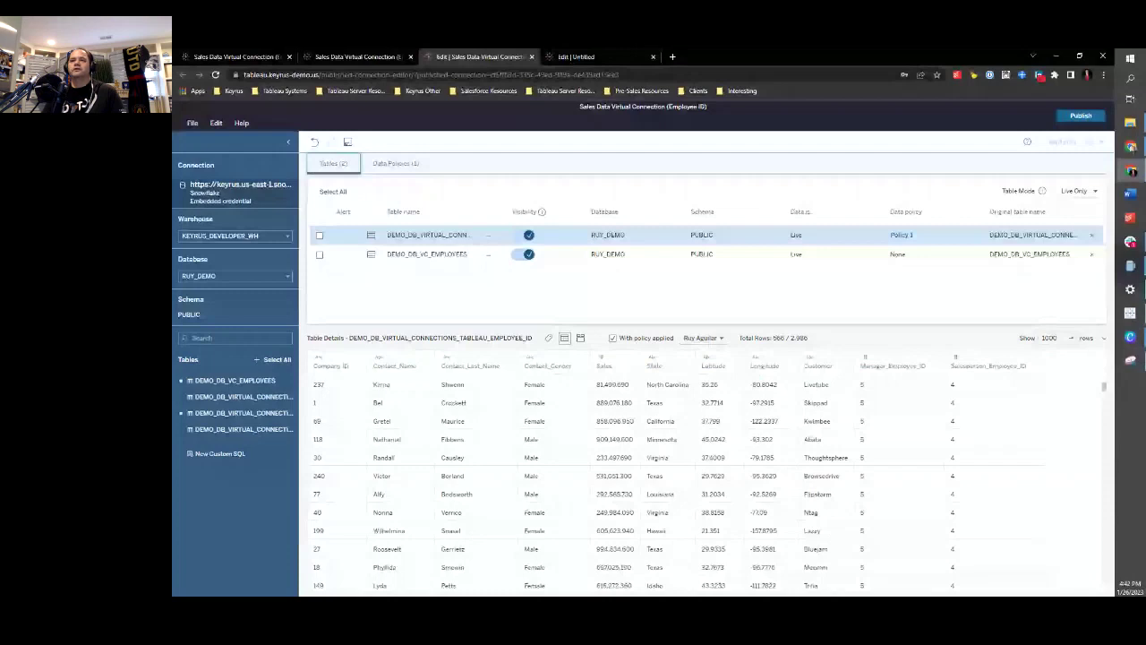
key("alt+Tab")
left_click(807, 238)
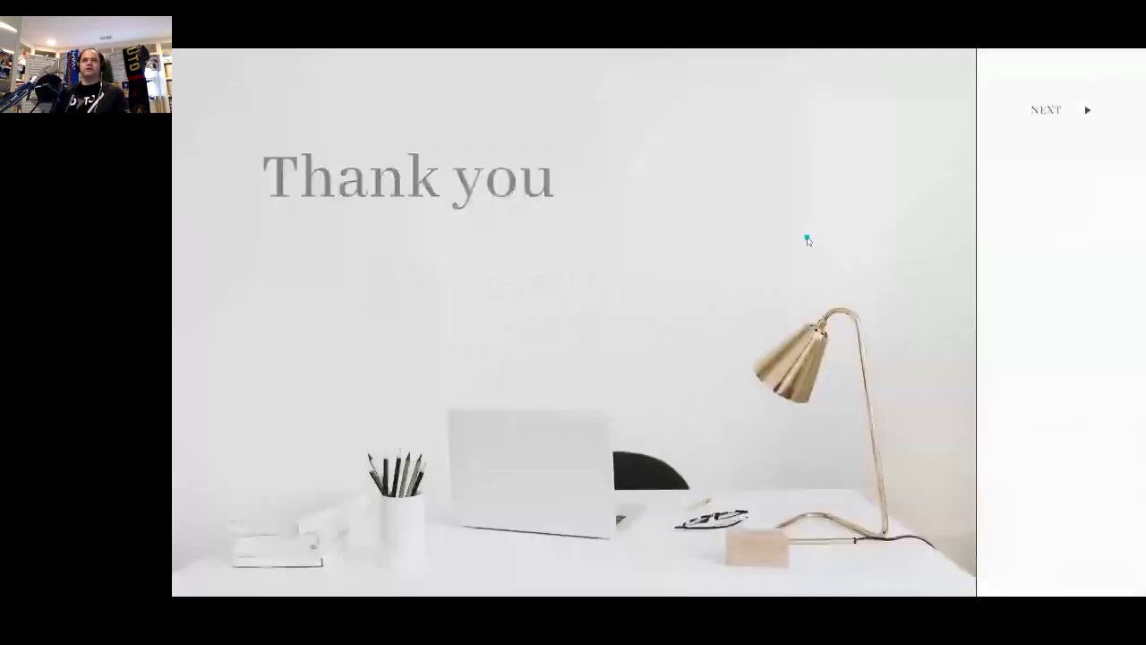
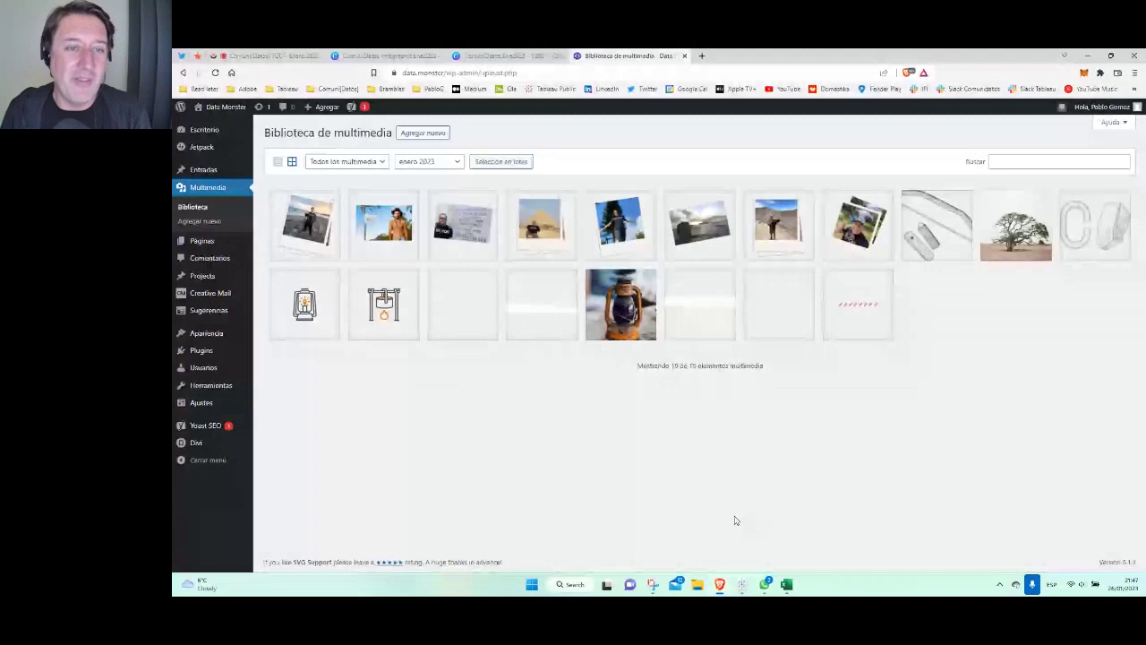
Open the details of a polaroid photo in the WordPress media library.
left_click(841, 239)
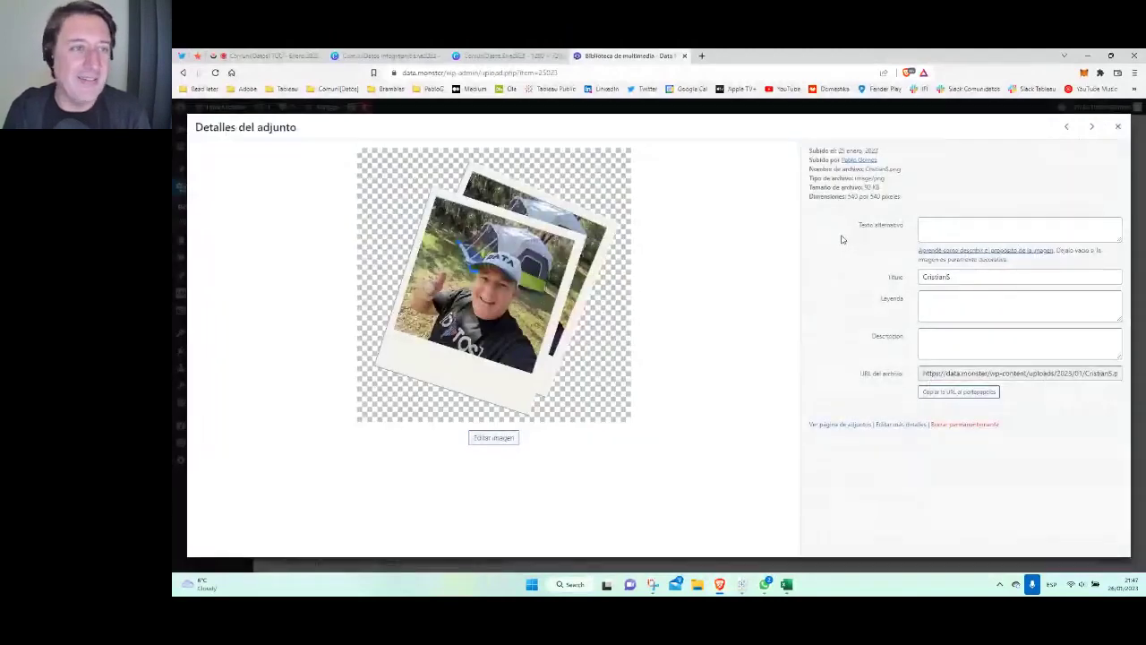
key("Left")
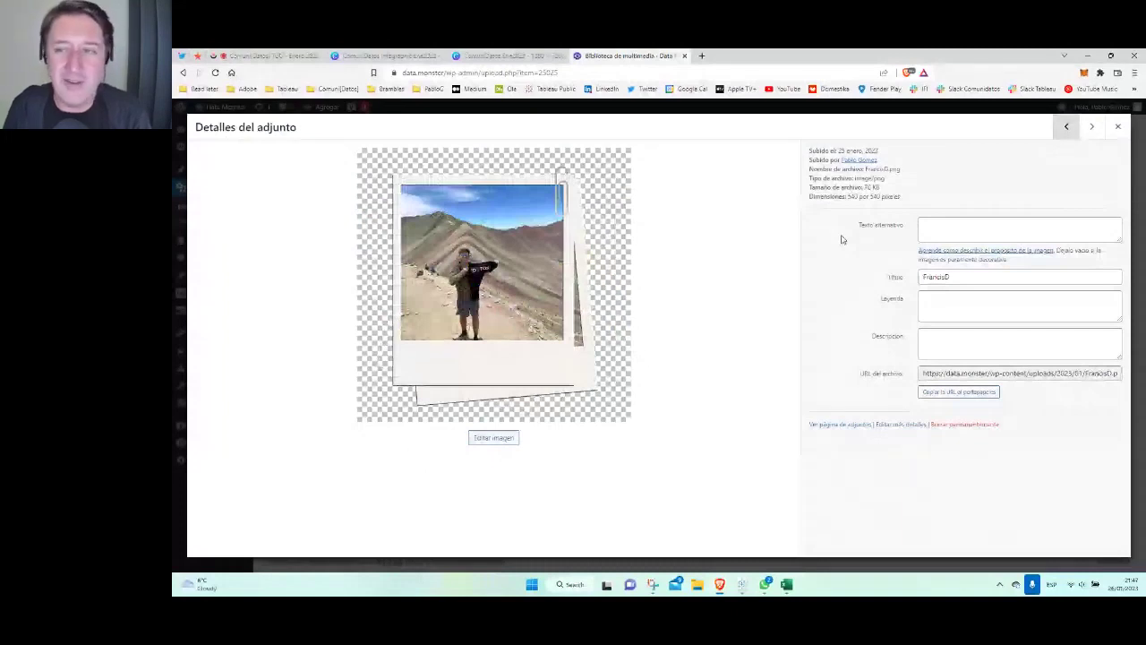
key("Left")
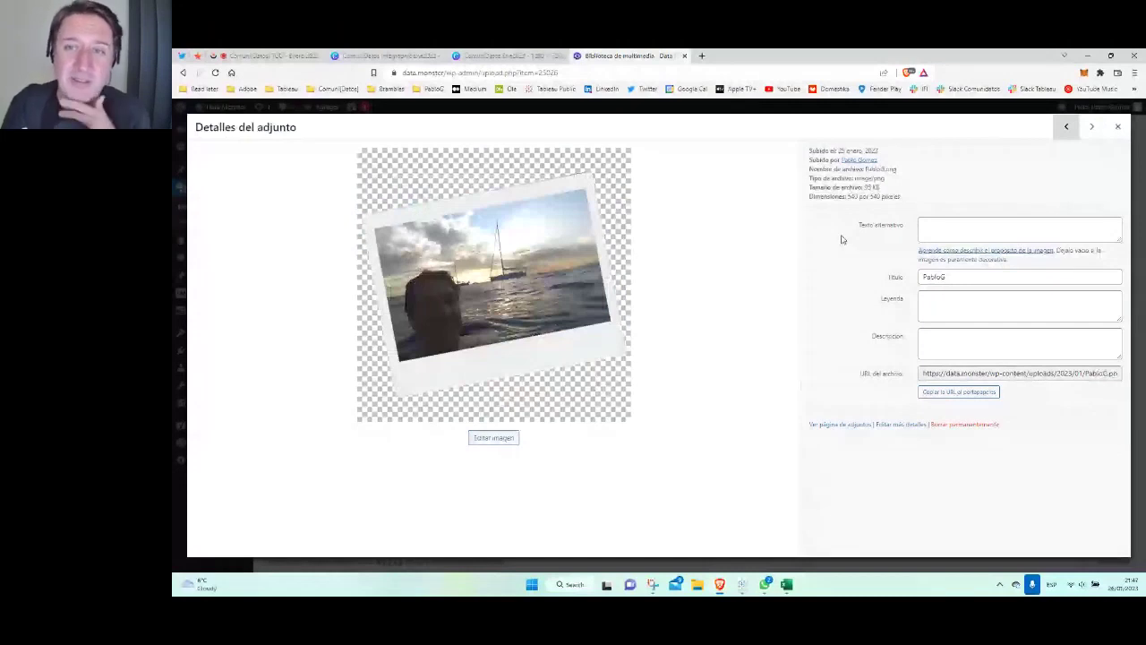
key("Left")
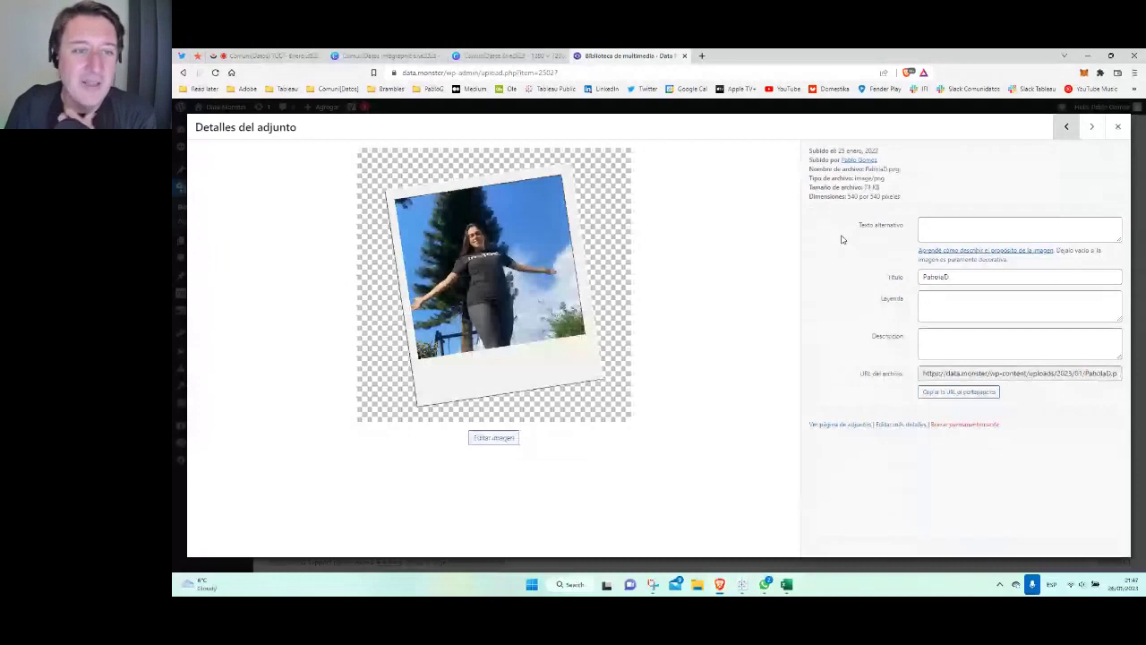
key("Left")
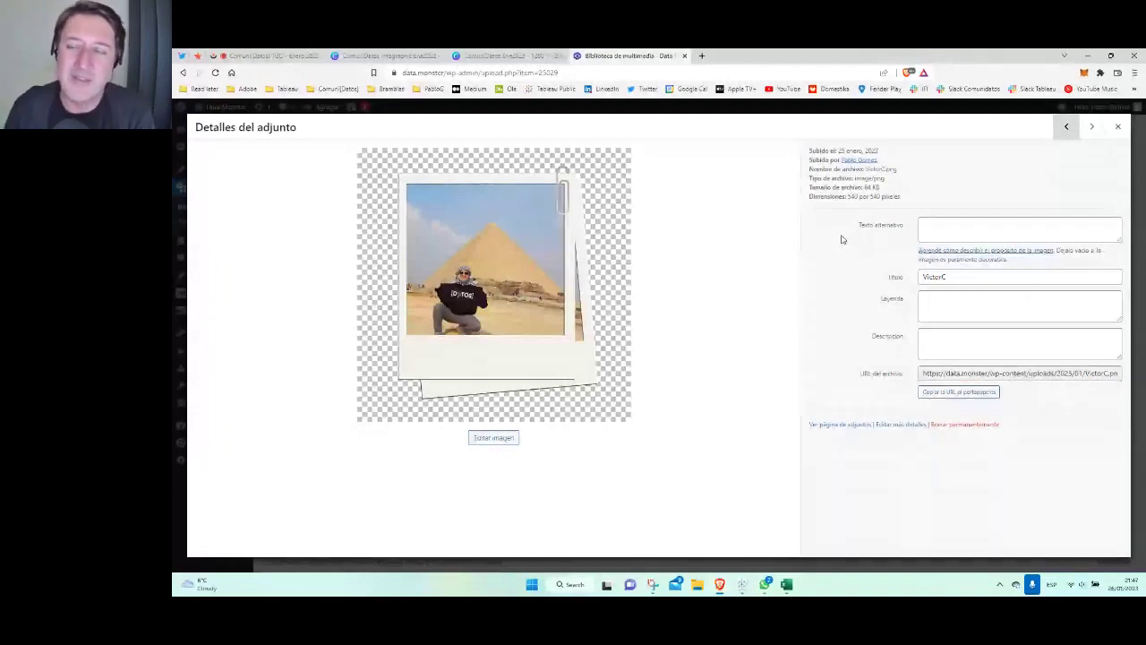
left_click(1118, 128)
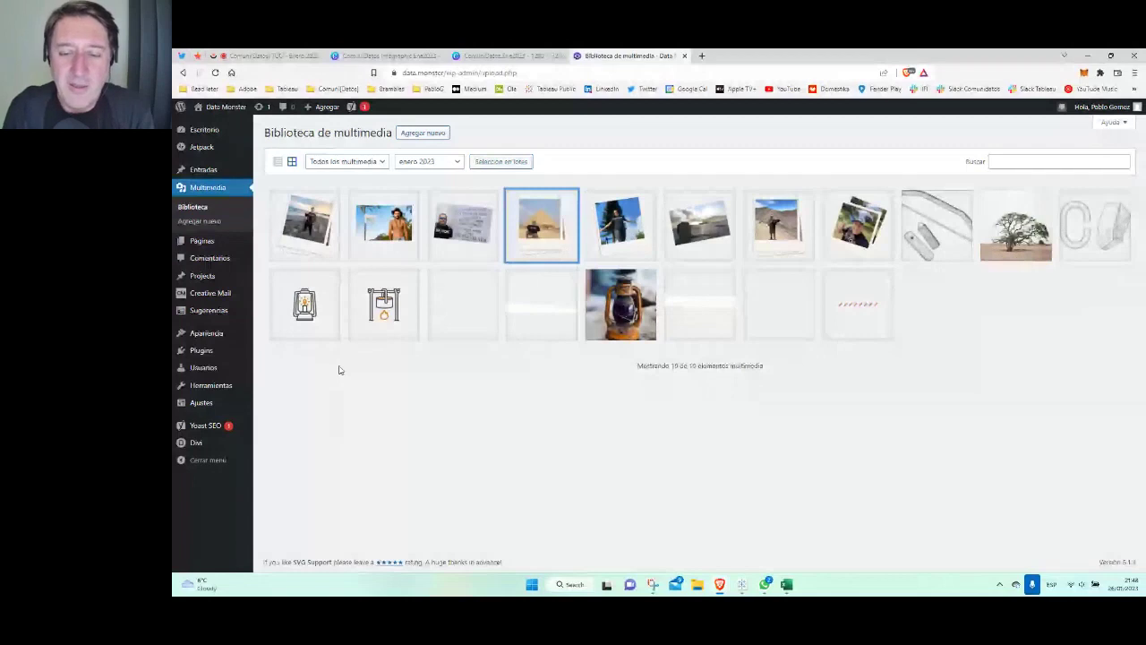
Paste the CristianS photo's file URL into a new browser tab and load it.
mouse_move(764, 584)
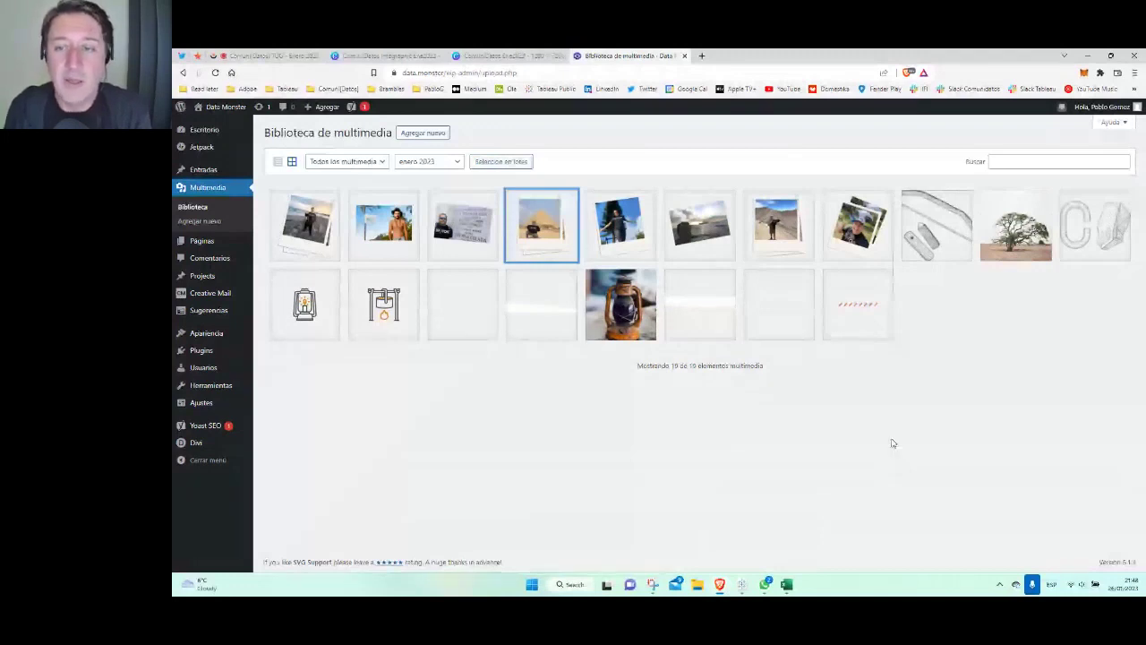
left_click(858, 225)
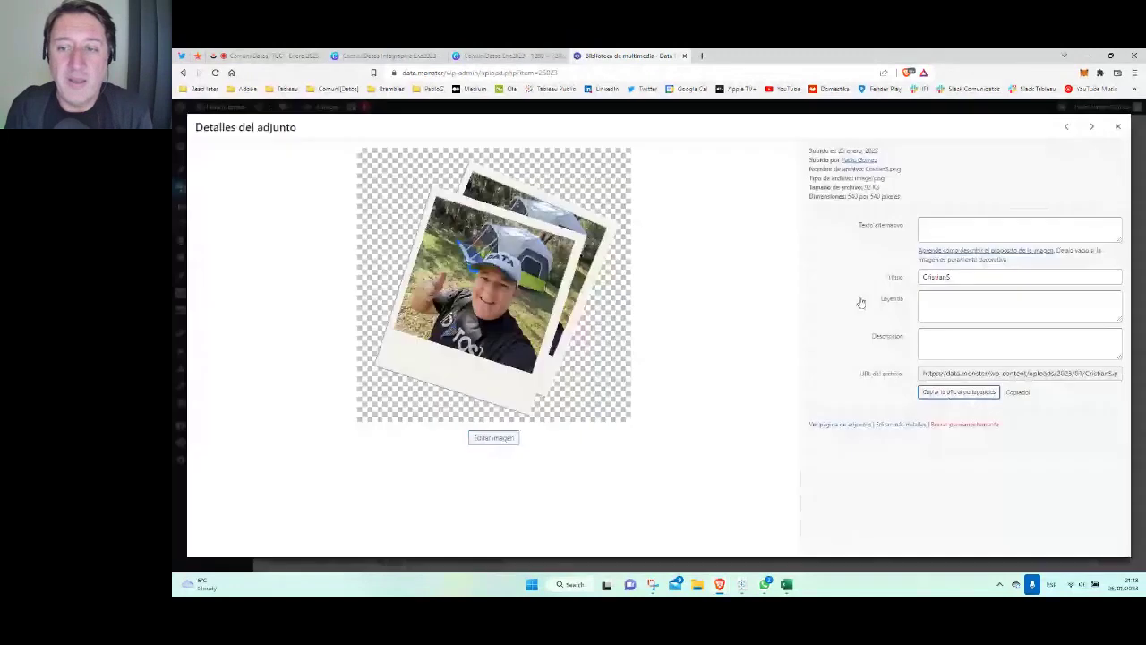
left_click(703, 56)
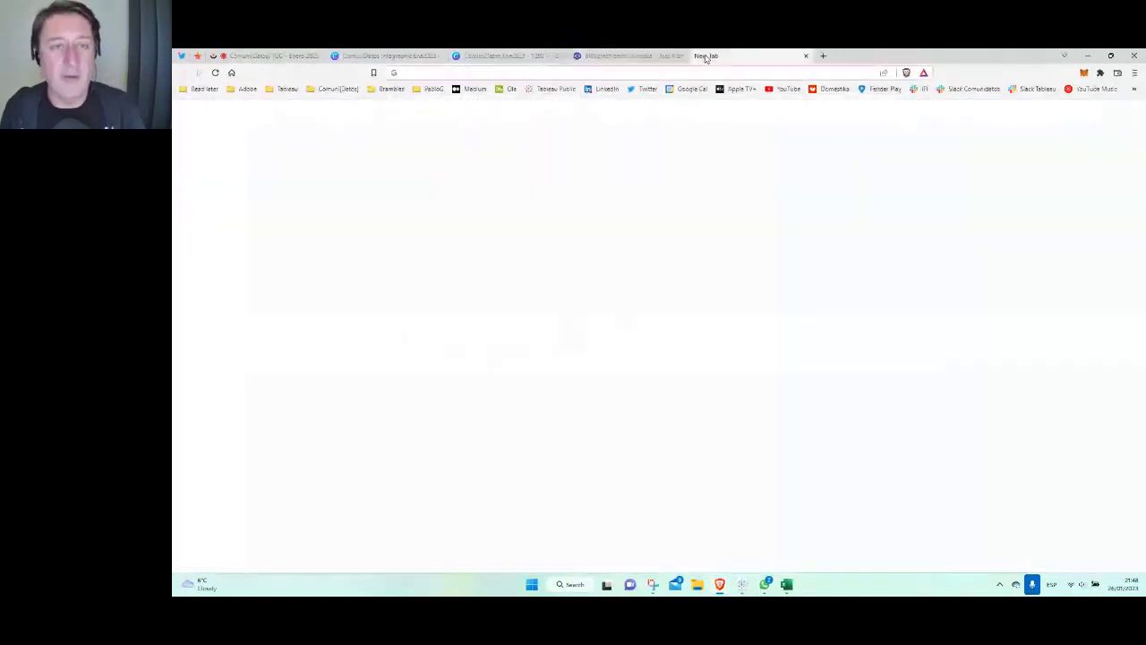
type("https://data.monster/wp-content/uploads/2023/01/CristianS.png")
key("Return")
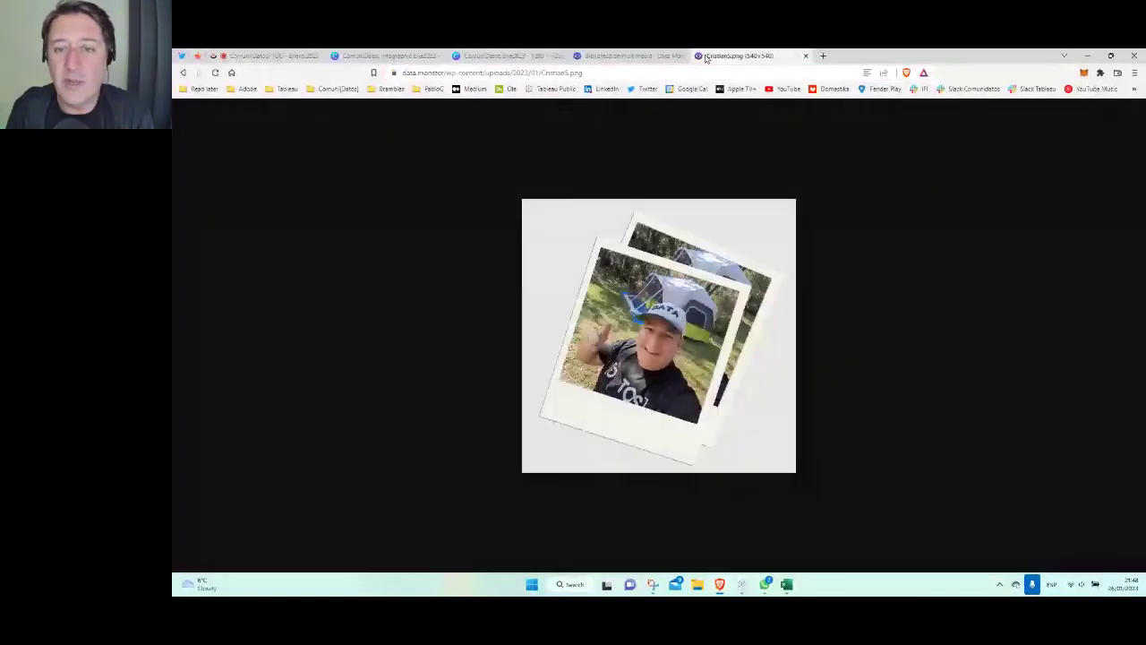
Return to the media library, close the attachment details and bring up the Excel sheet.
left_click(651, 55)
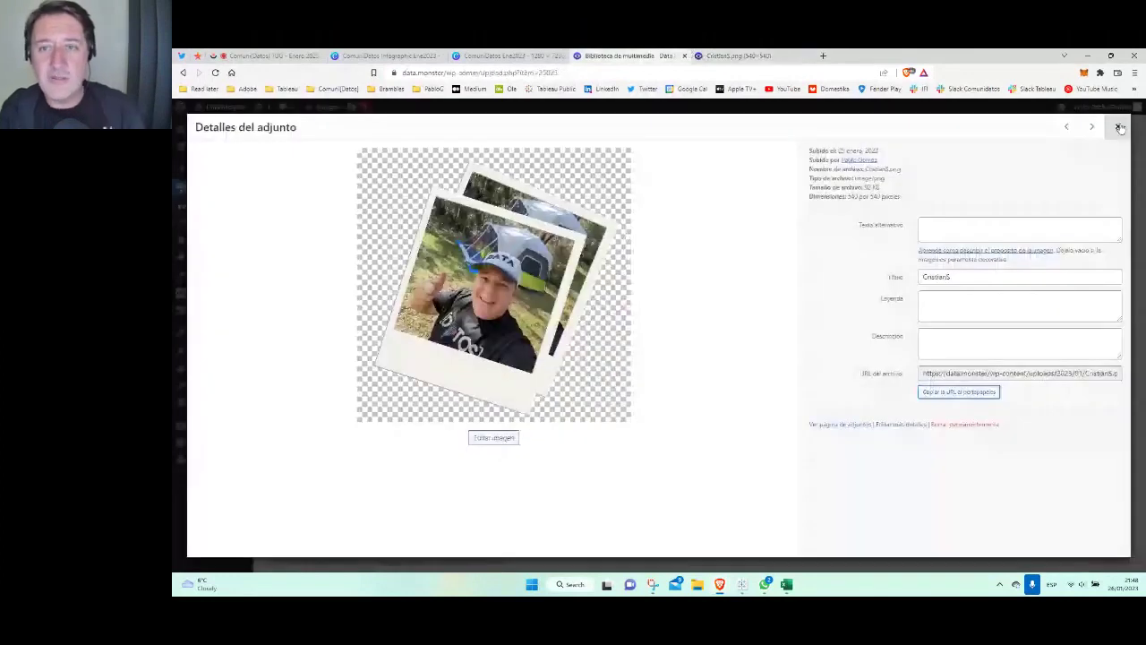
left_click(1120, 127)
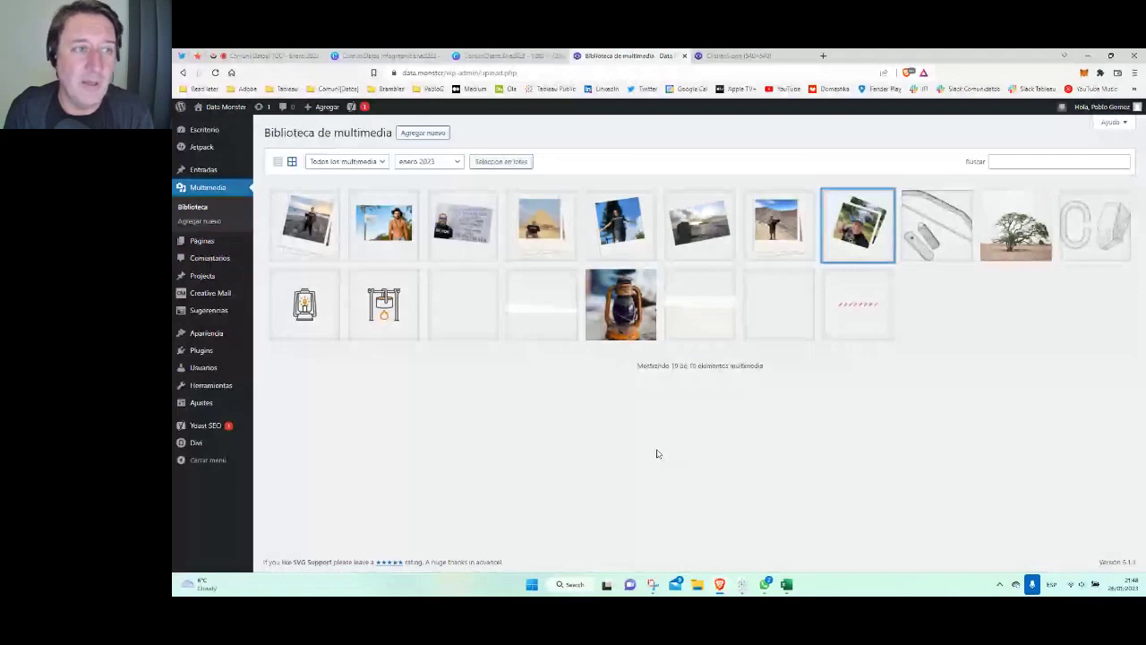
left_click(788, 585)
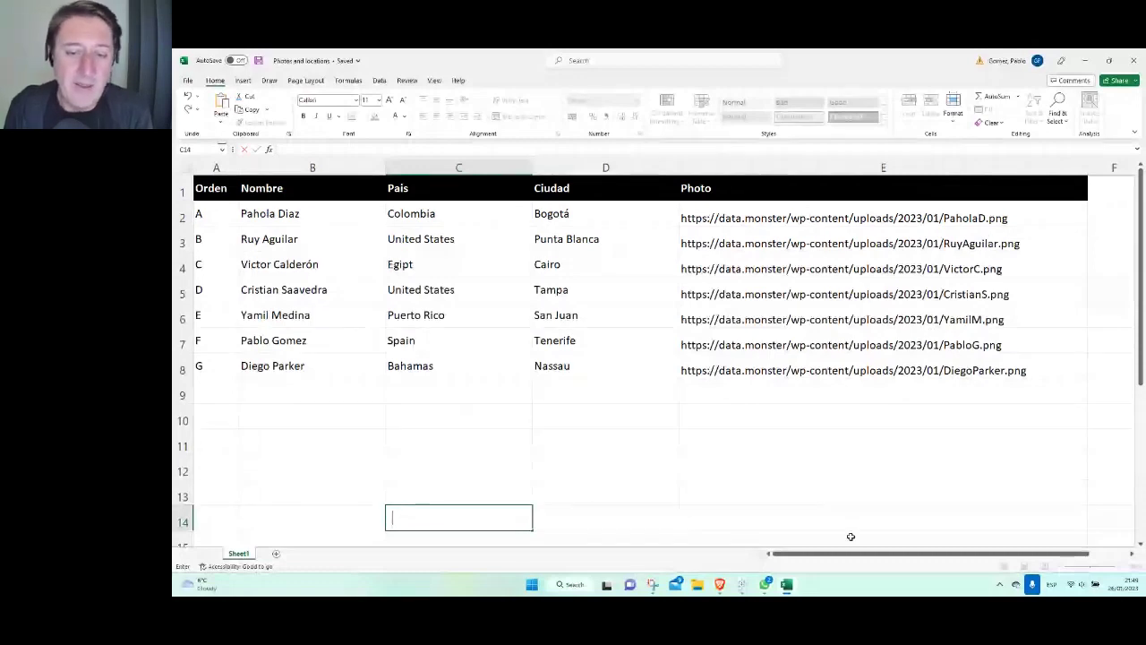
Switch from the Photos and locations sheet back to Tableau's Image Role worksheet.
key("alt+Tab")
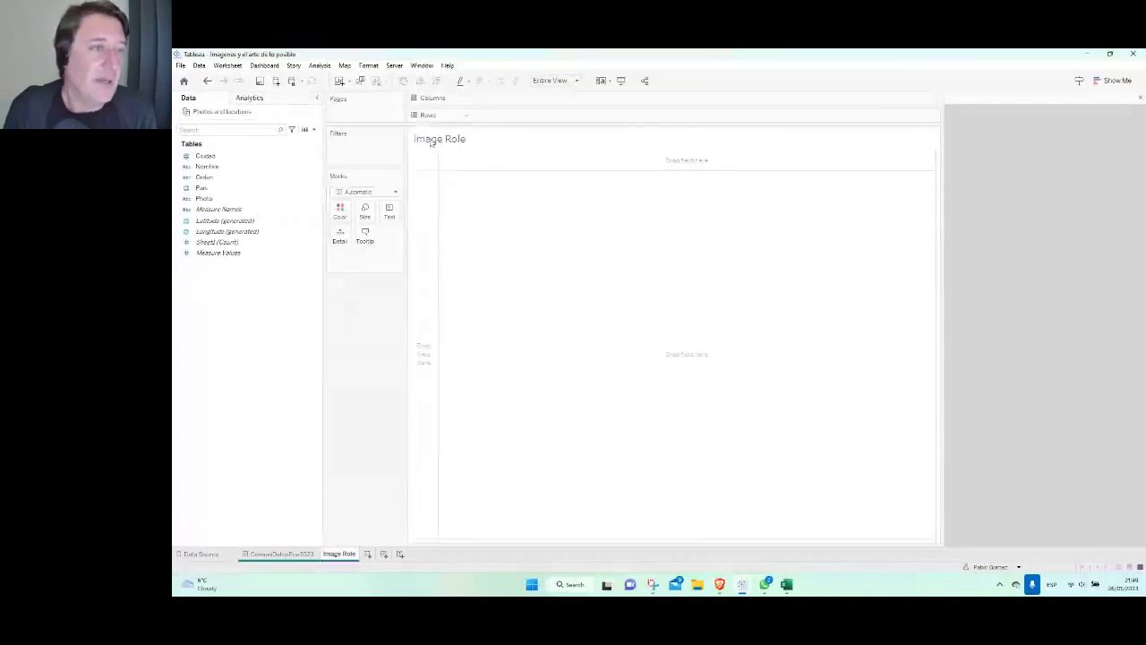
Place Nombre, Ciudad and Photo on the Rows shelf as a text table.
left_click_drag(207, 167, 515, 119)
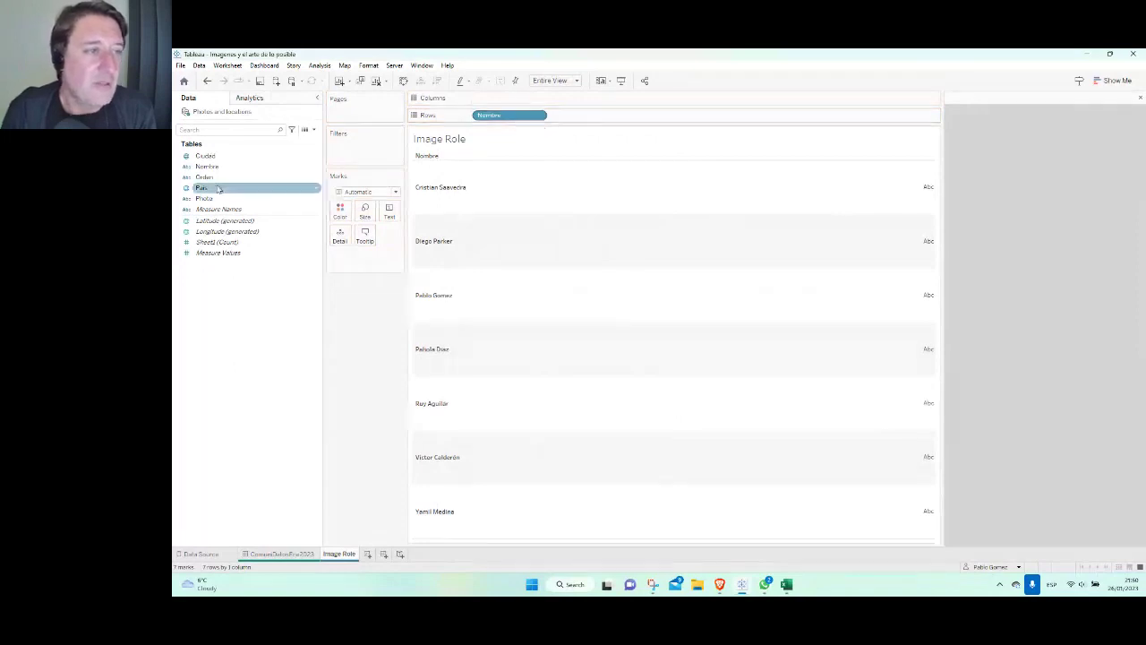
left_click_drag(216, 162, 610, 121)
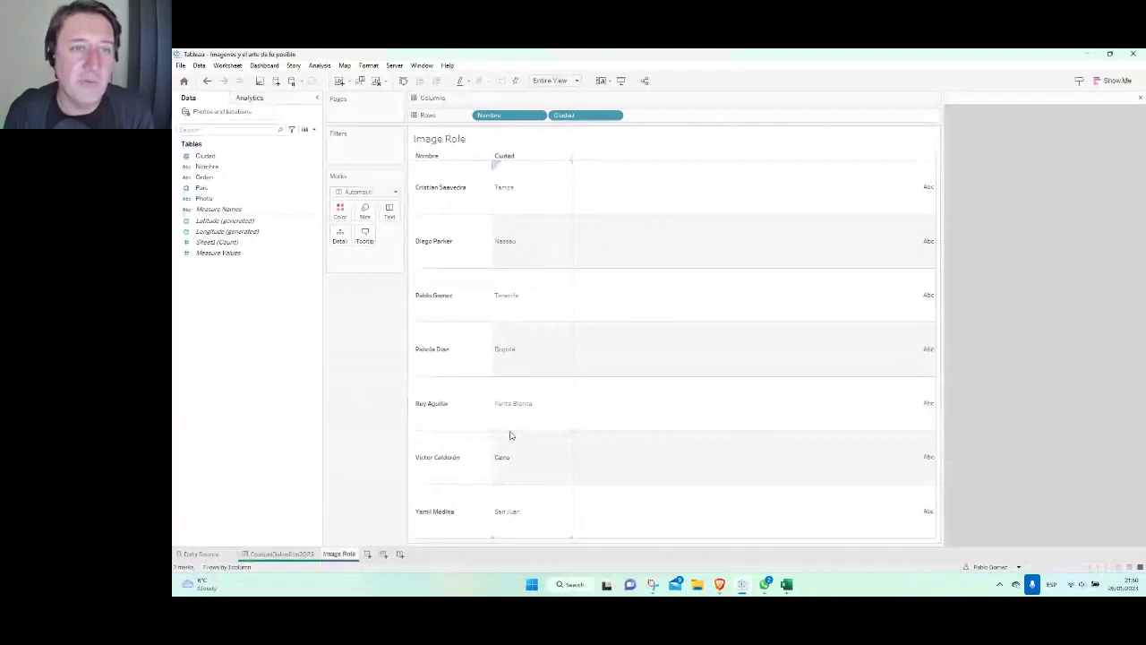
left_click(203, 156)
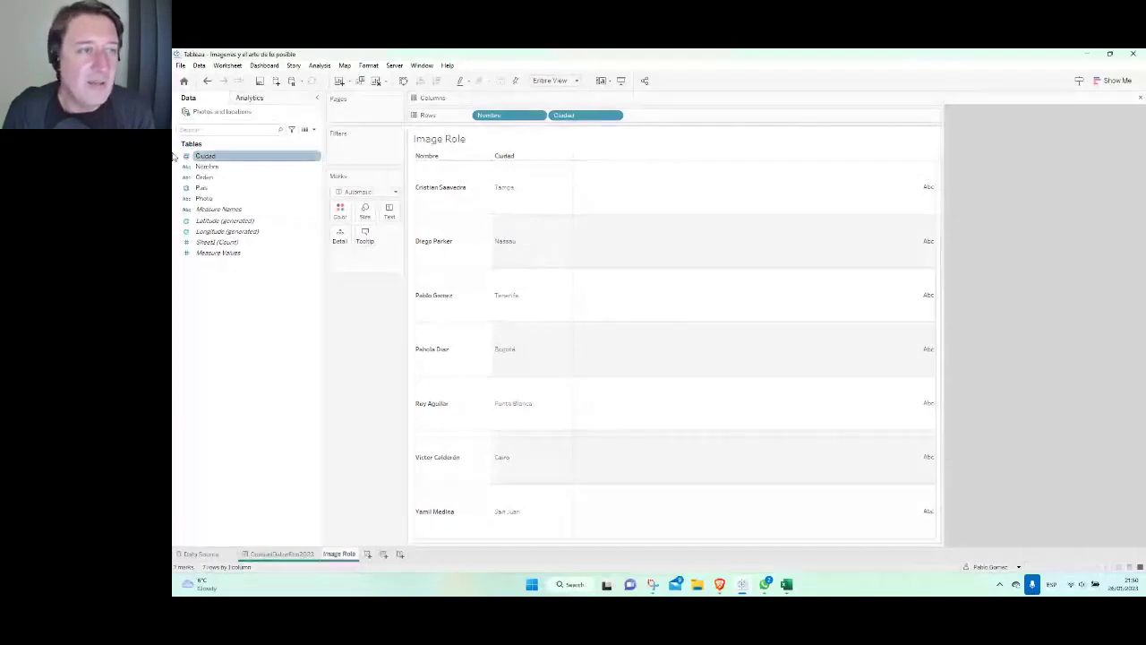
left_click_drag(175, 157, 760, 119)
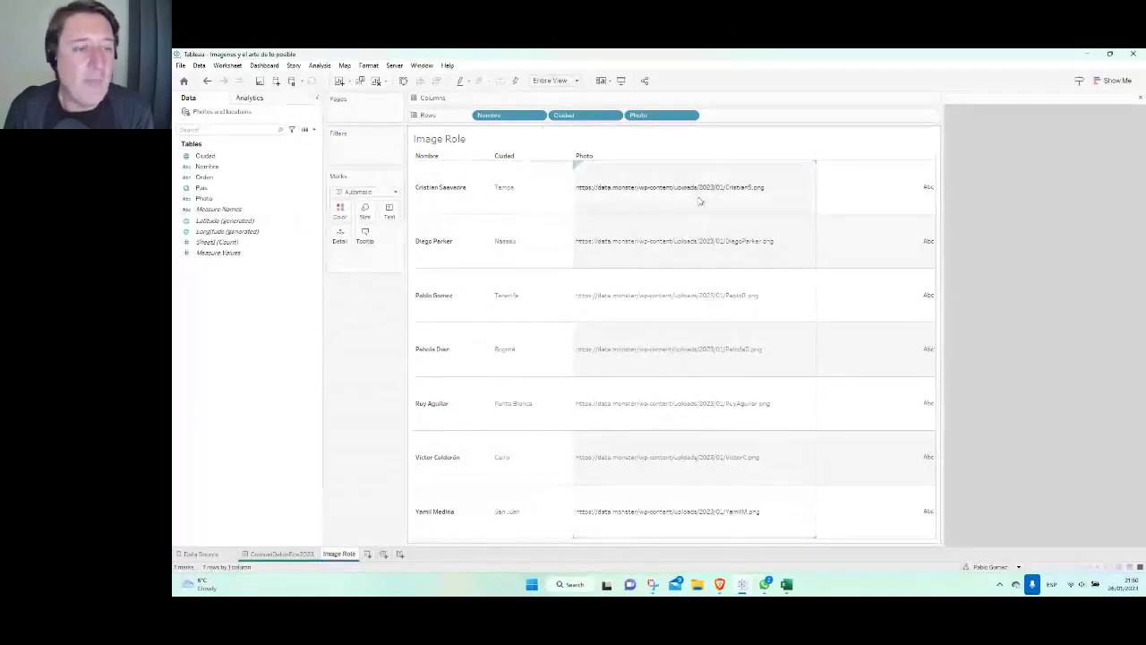
Select the Photo field in the Data pane and bring up its options.
left_click_drag(300, 220, 258, 273)
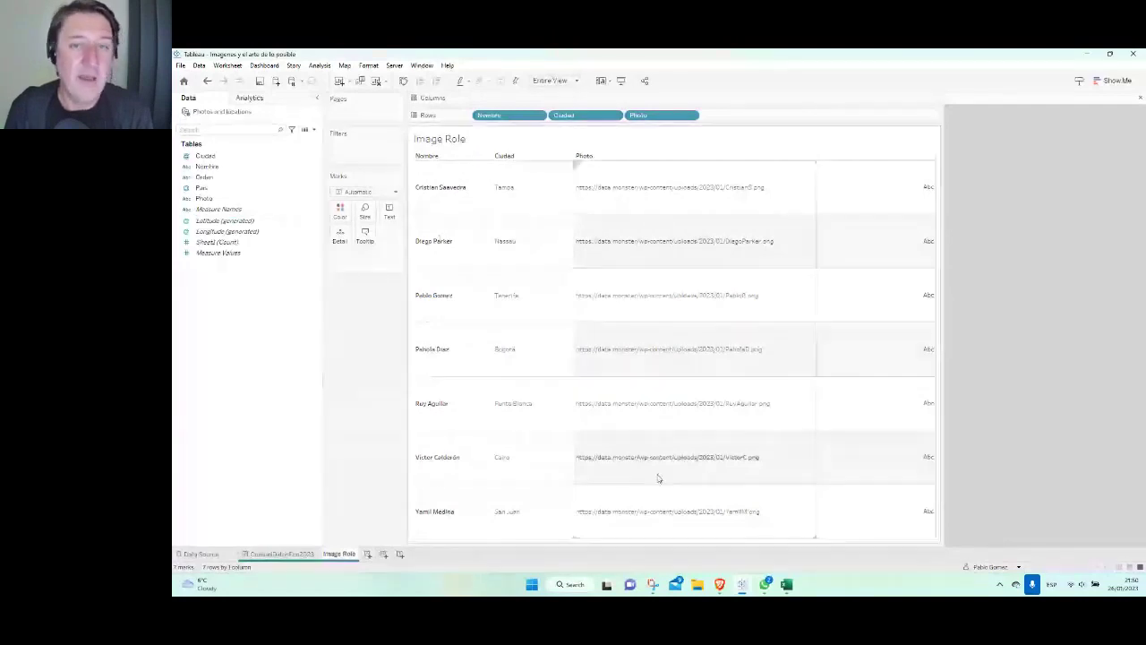
left_click(265, 238)
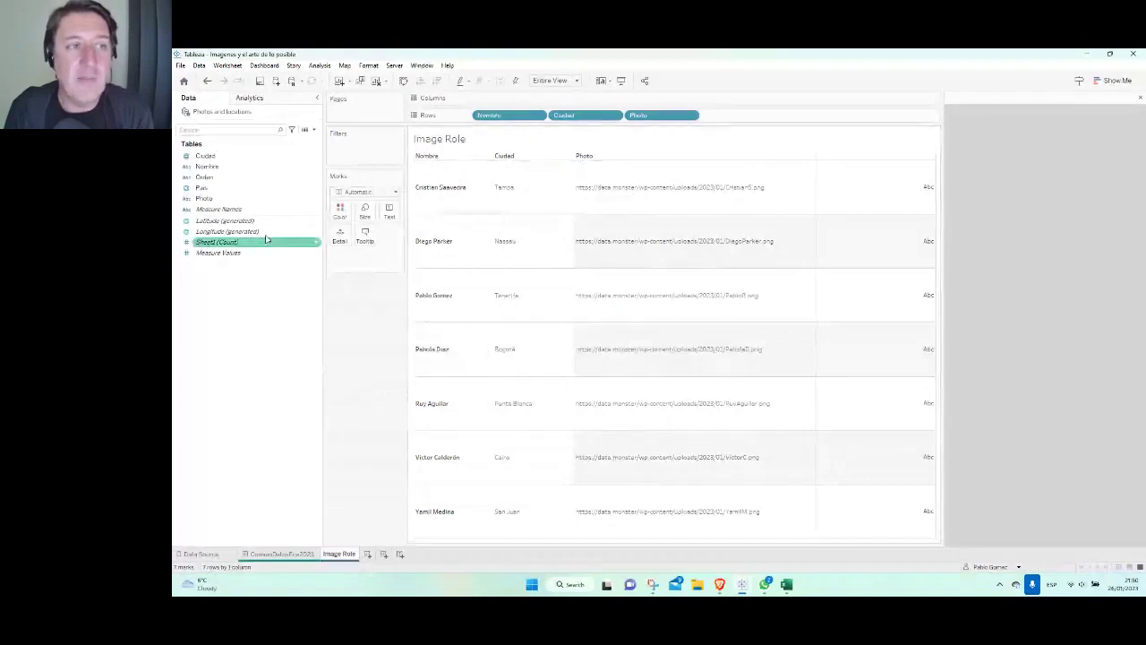
left_click(202, 198)
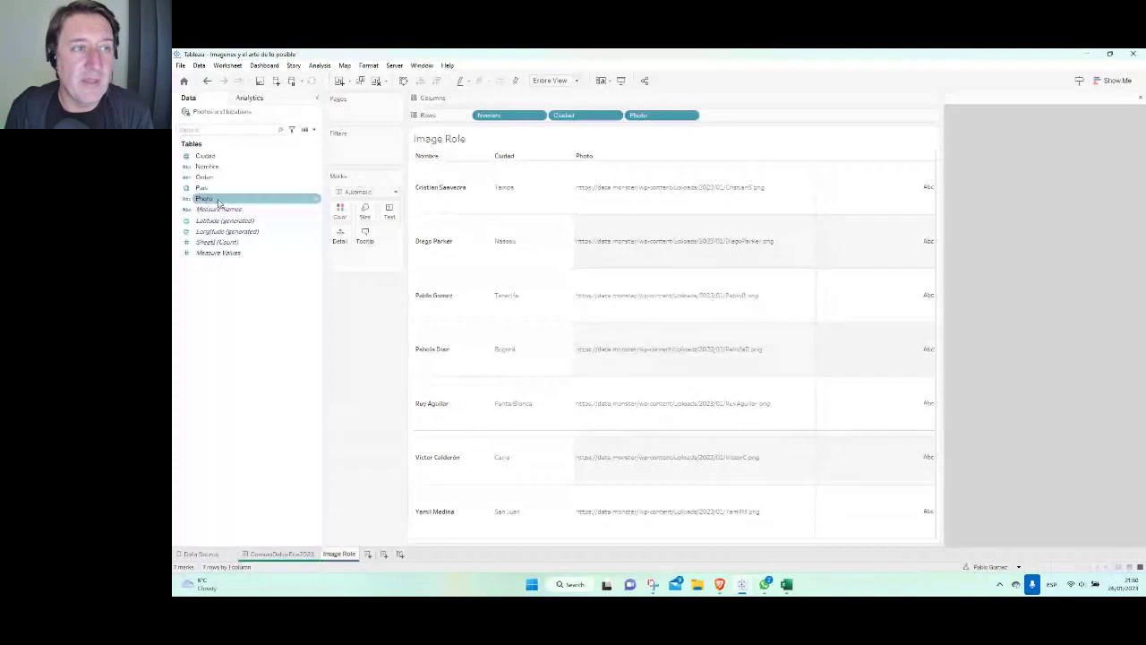
right_click(283, 202)
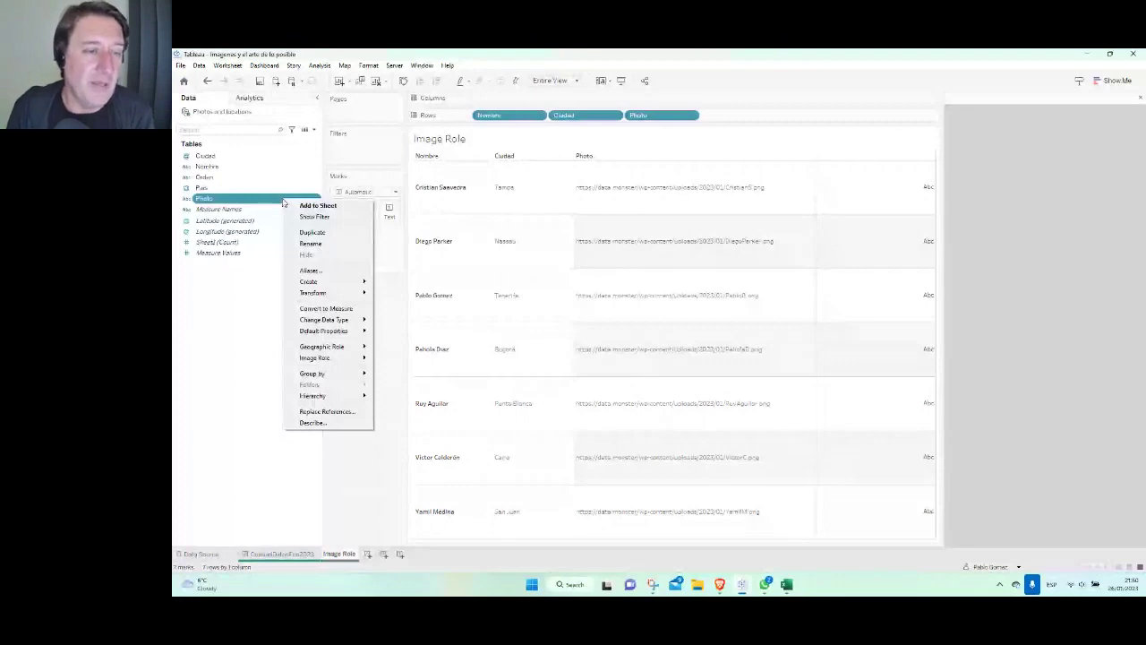
Give the Photo field the Image role so each row shows the person's polaroid photo.
right_click(317, 199)
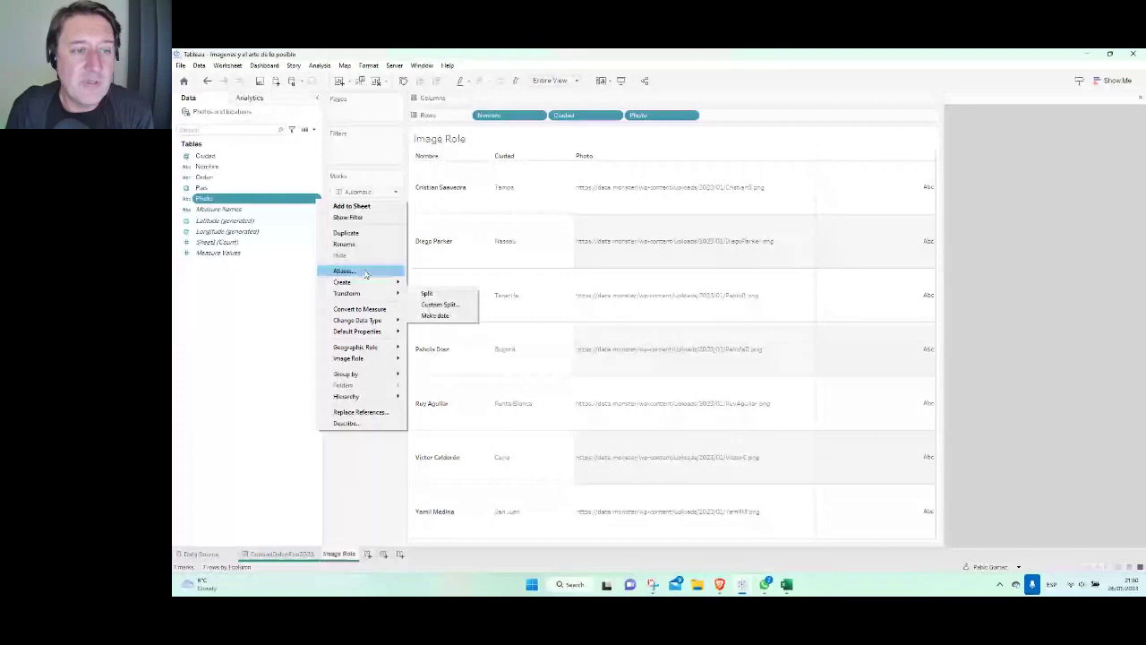
mouse_move(358, 359)
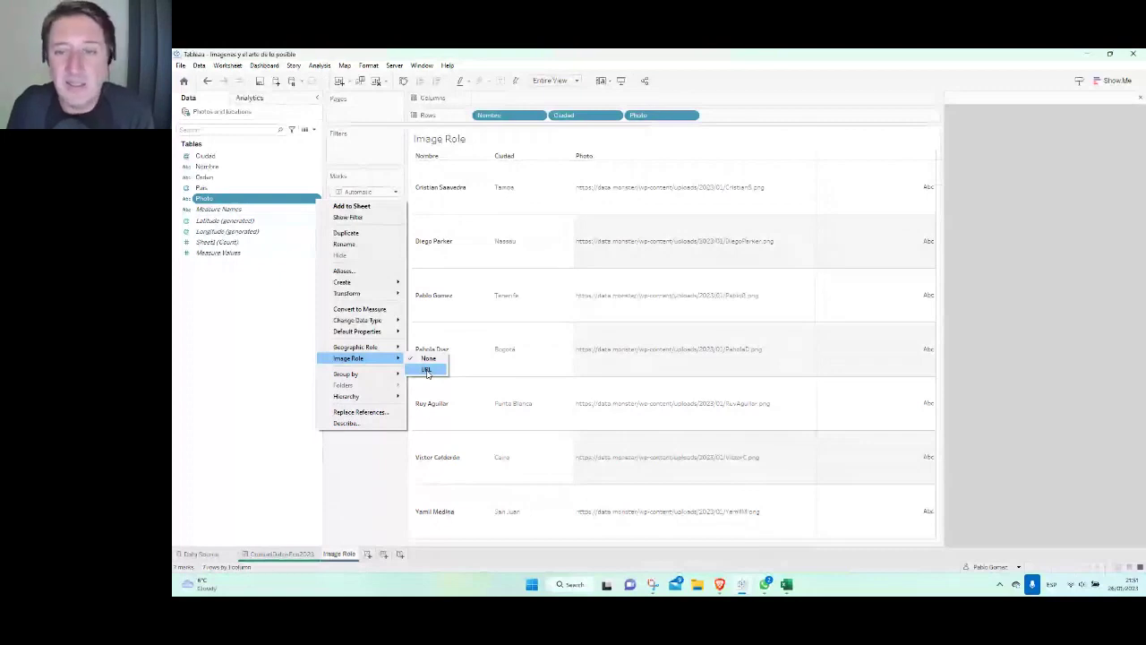
left_click(427, 371)
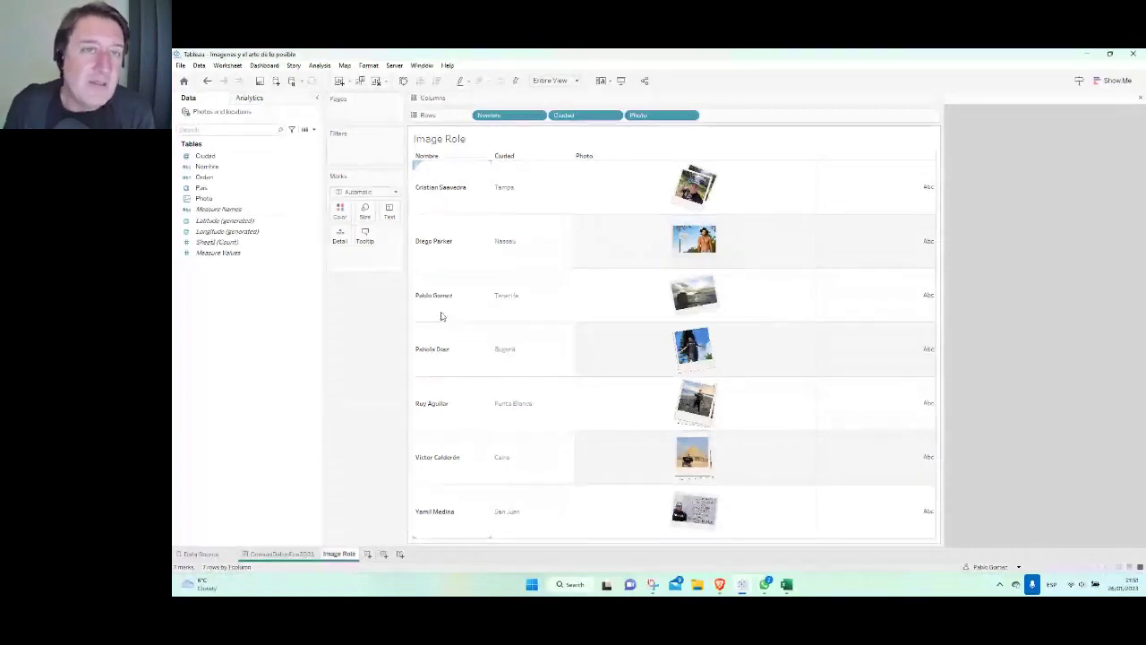
left_click(555, 80)
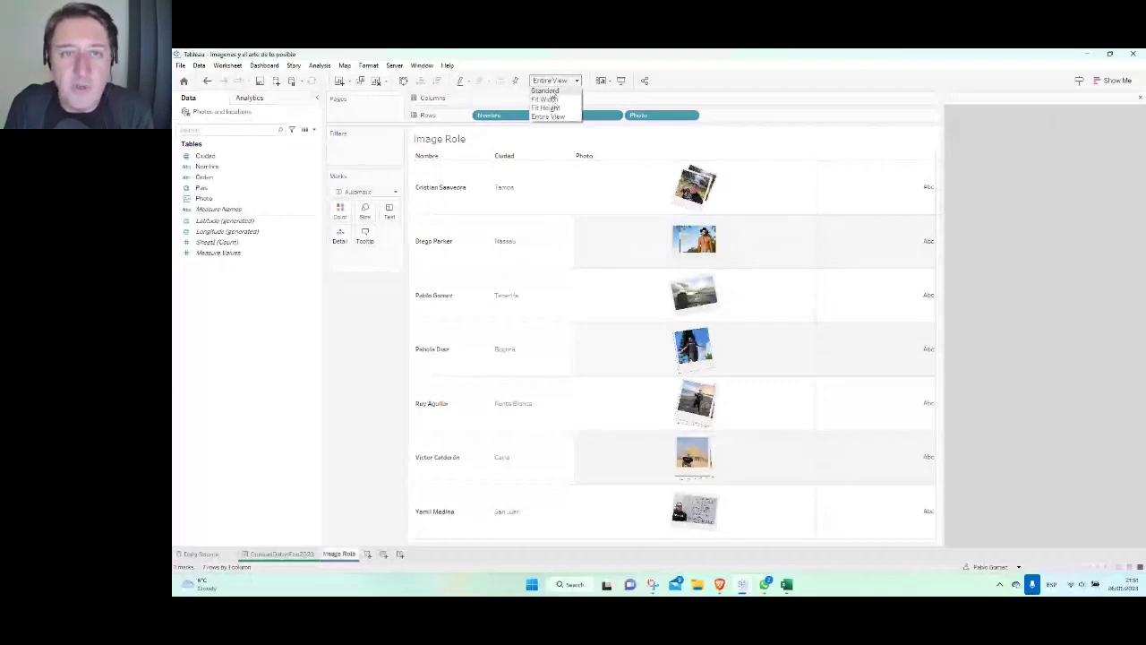
Switch the sheet to Standard sizing and drag a row border down to enlarge rows.
left_click(546, 90)
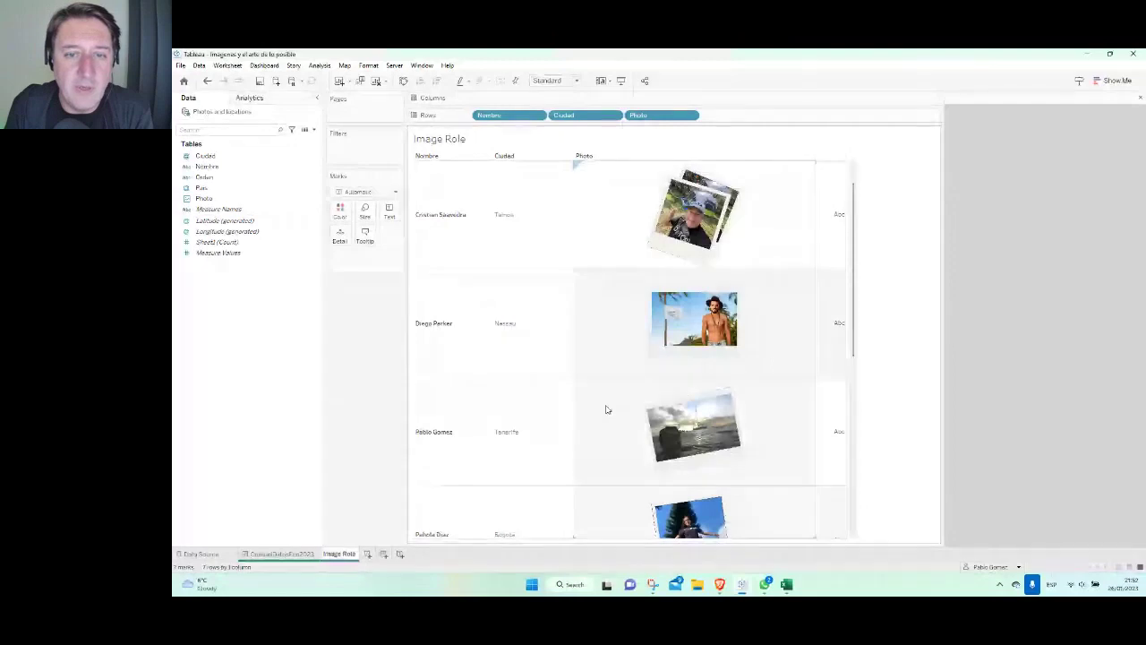
scroll(605, 410, "down", 3)
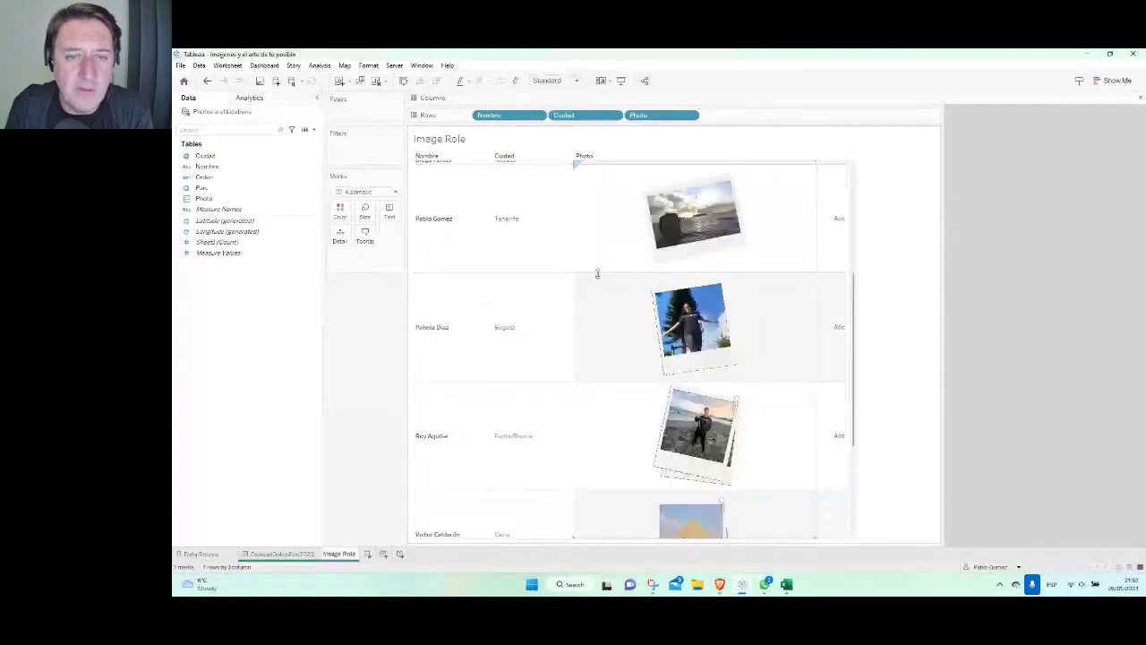
left_click_drag(597, 273, 603, 376)
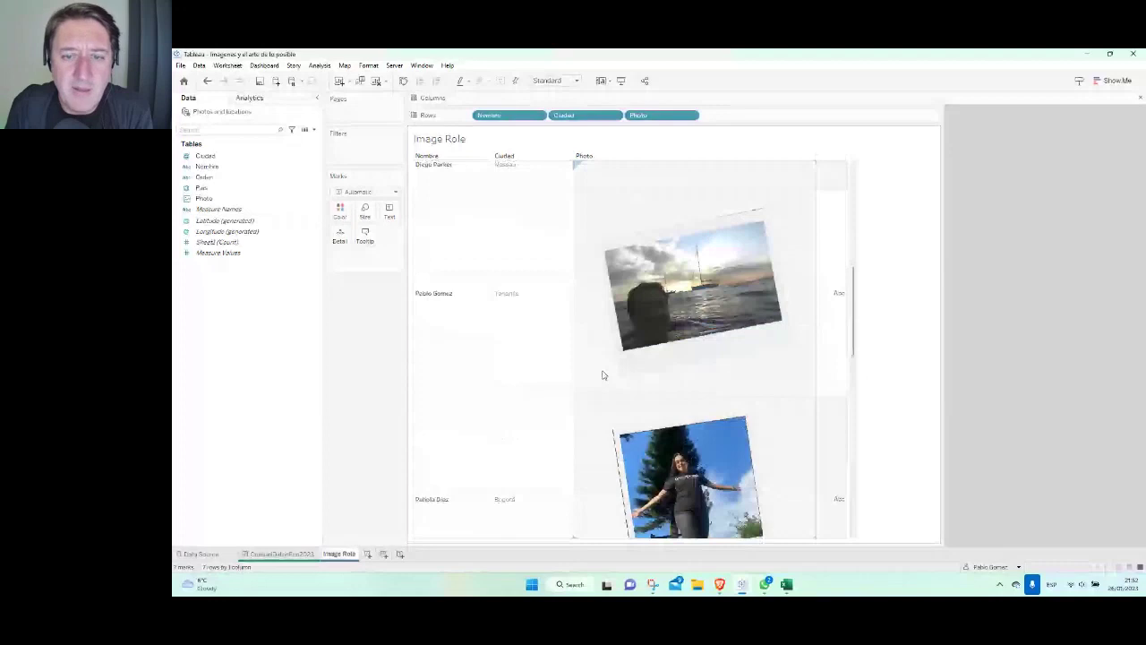
Scroll through the enlarged photos, then set the fit back to Entire View.
scroll(597, 402, "down", 5)
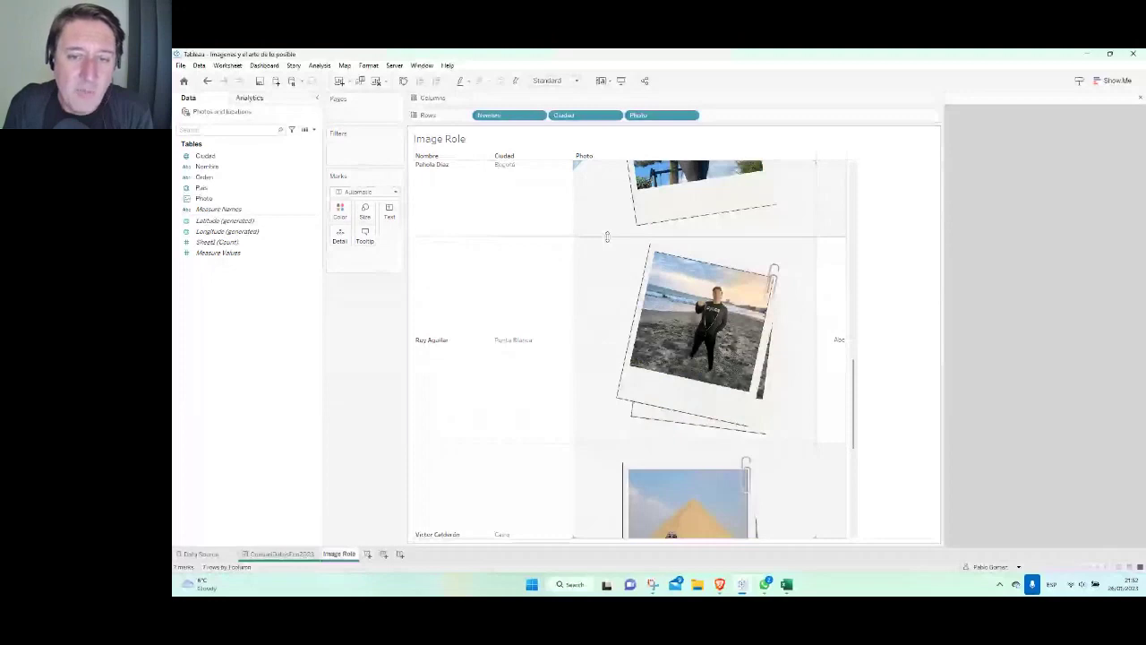
scroll(606, 237, "down", 4)
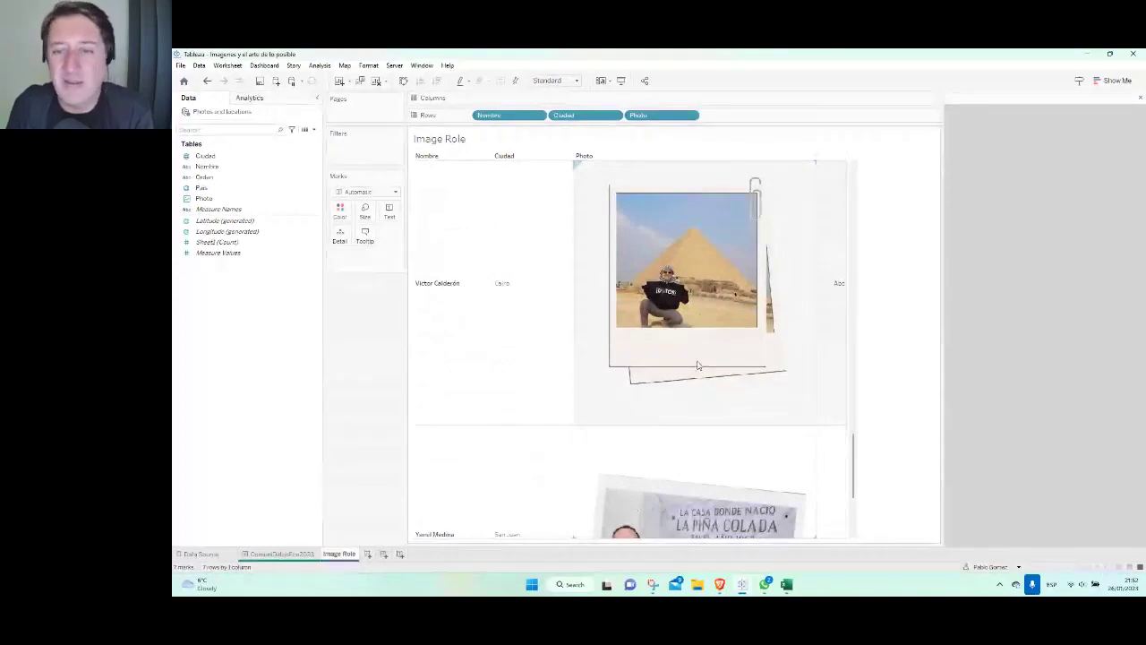
scroll(698, 365, "up", 1)
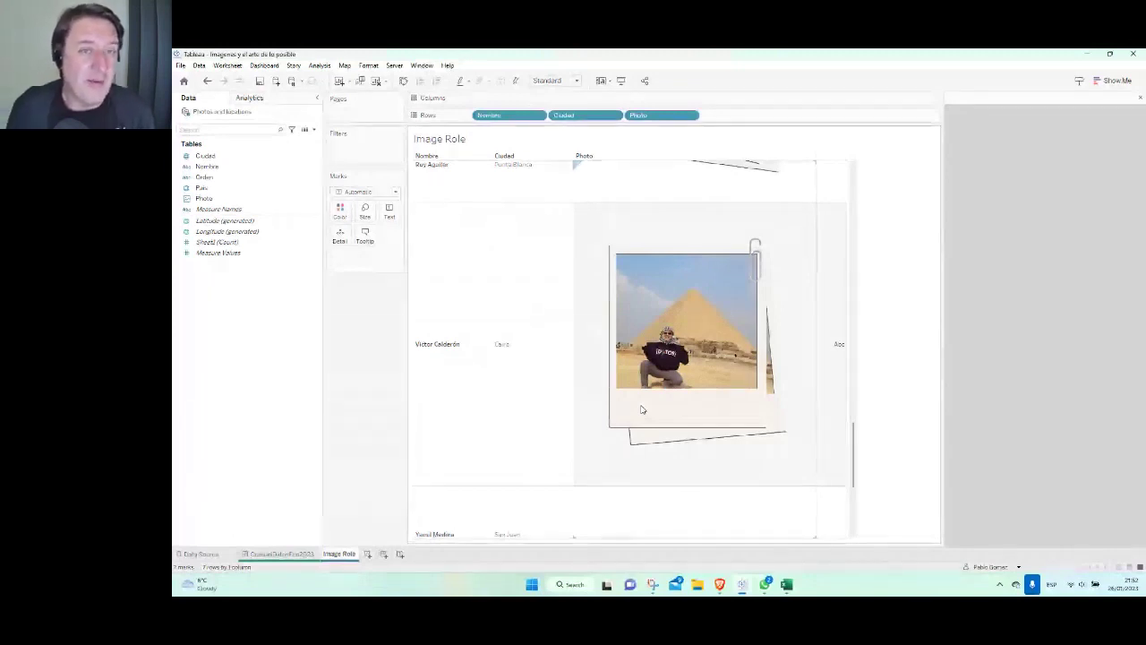
left_click(560, 81)
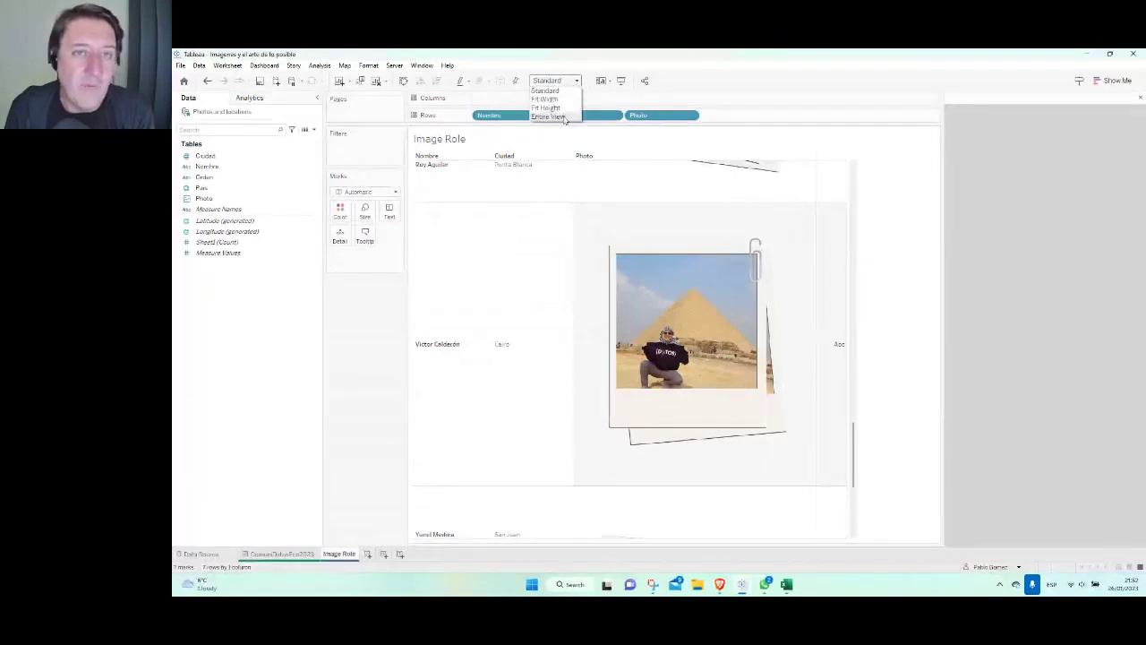
left_click(564, 116)
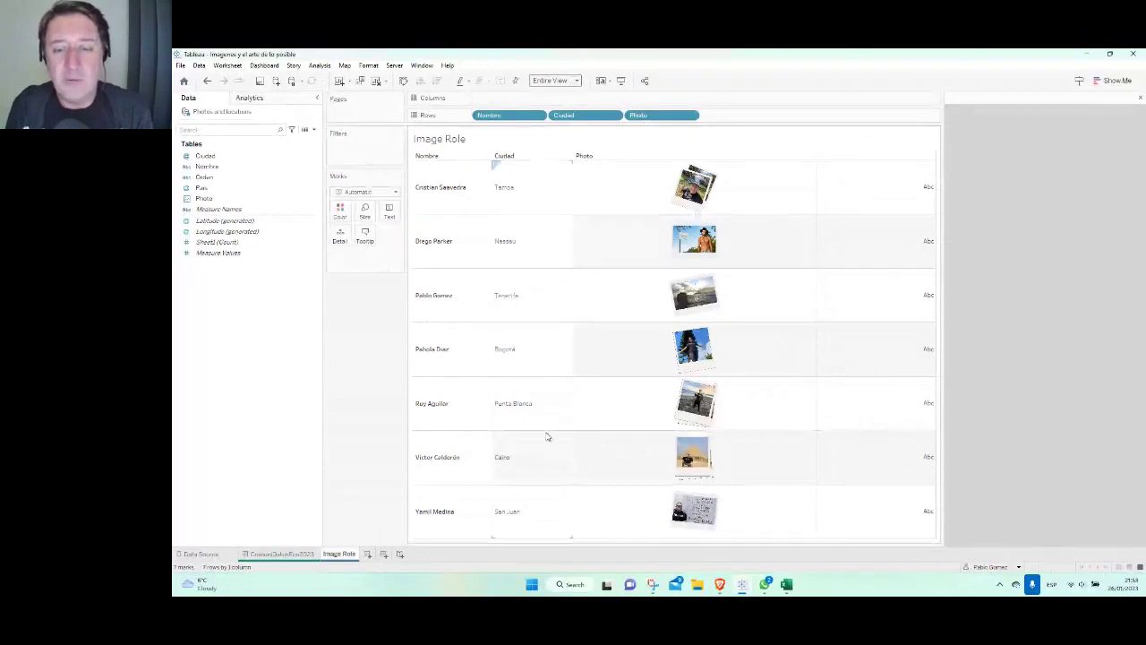
Check that all seven names, cities and photos fit the window in Entire View.
mouse_move(730, 588)
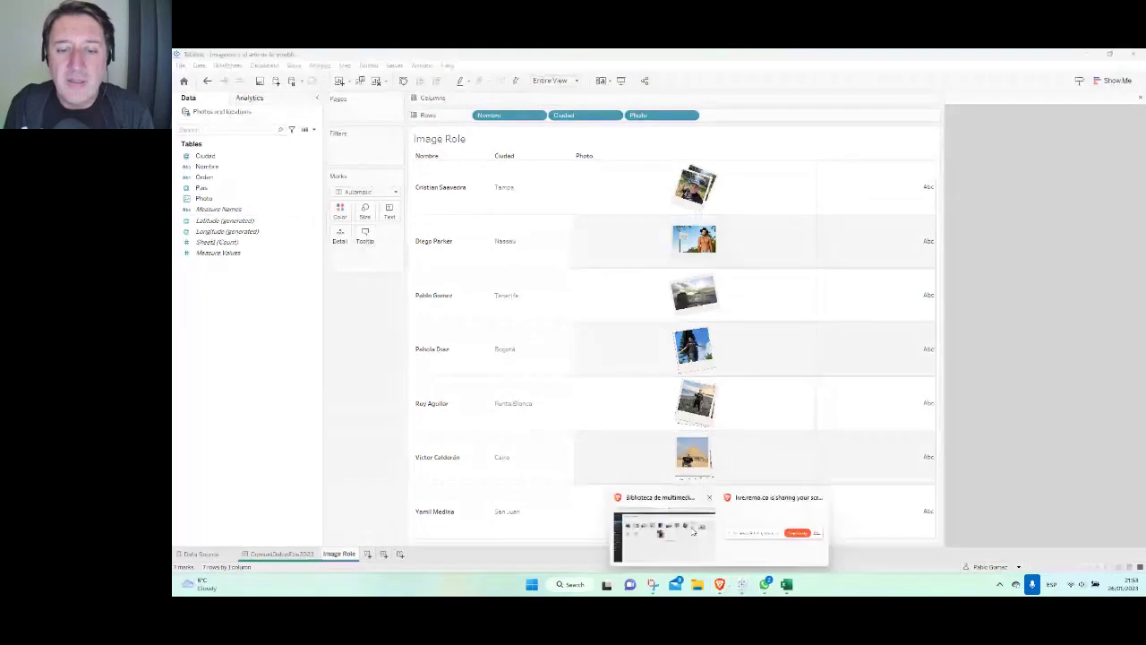
View the selfie photo's attachment details in WordPress, close them and return to Tableau.
left_click(694, 532)
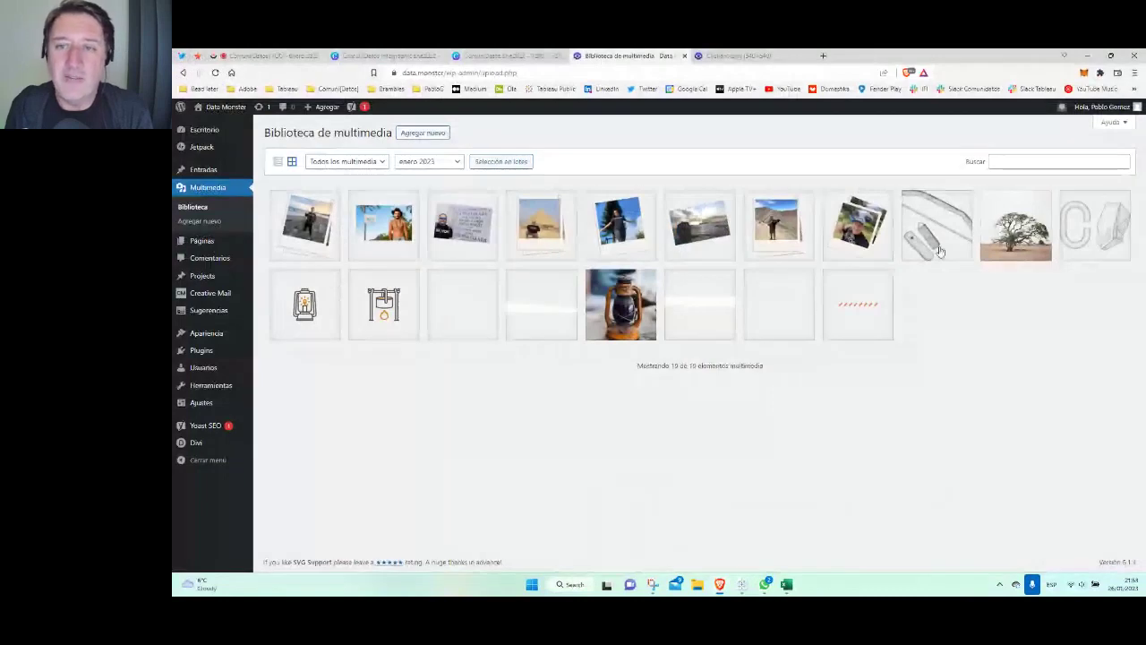
left_click(864, 221)
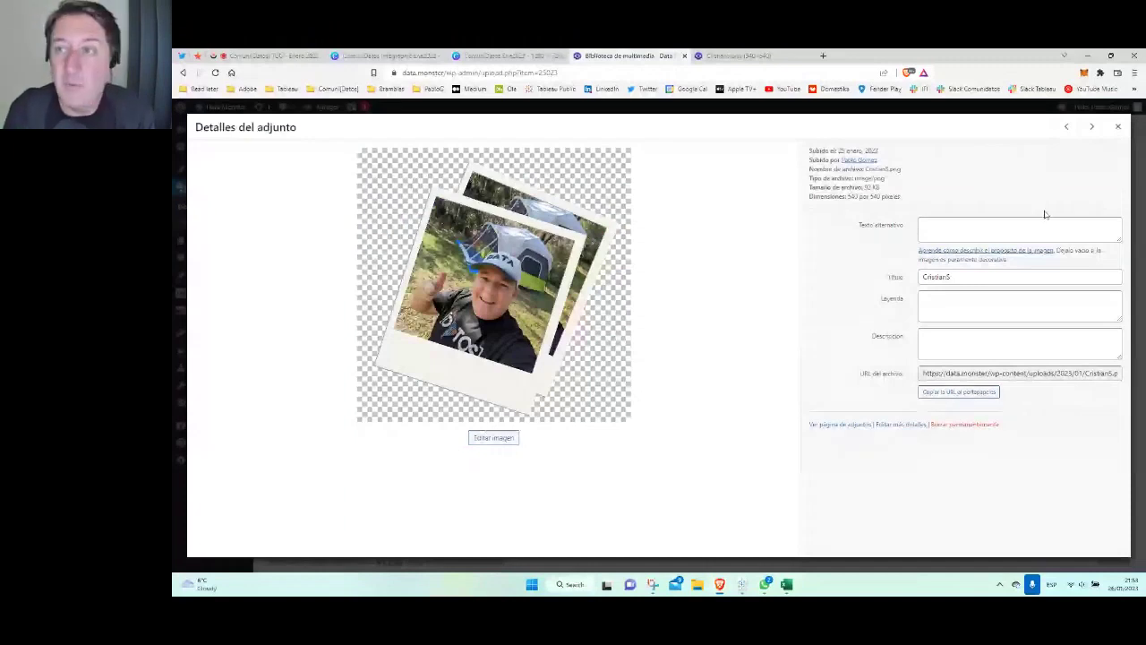
left_click(1118, 129)
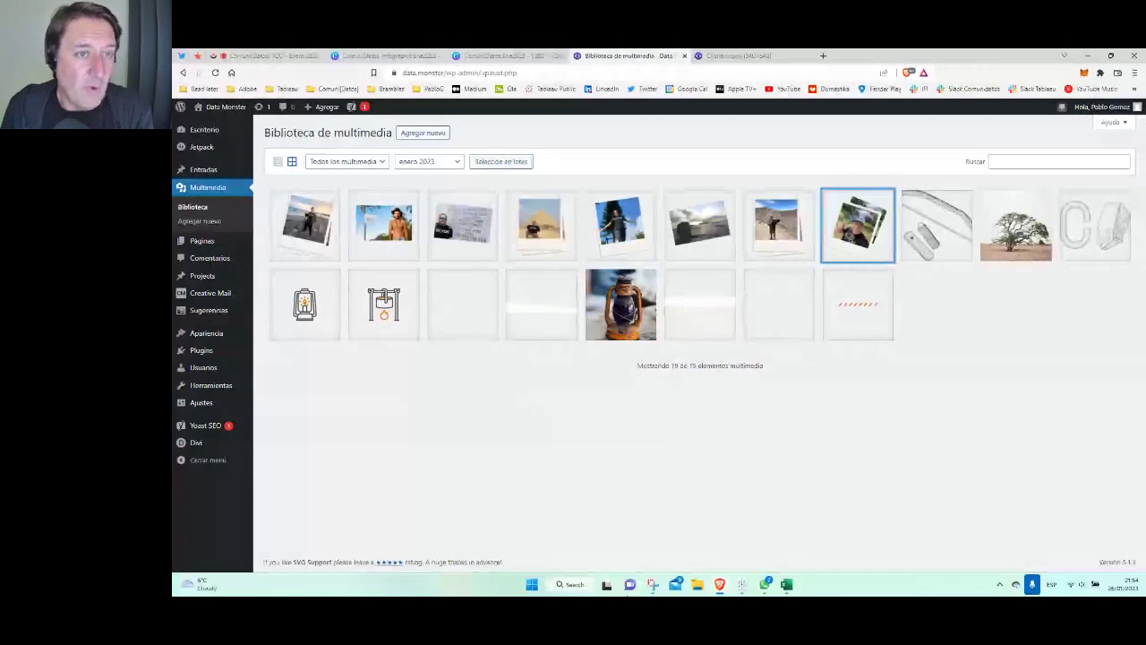
left_click(743, 586)
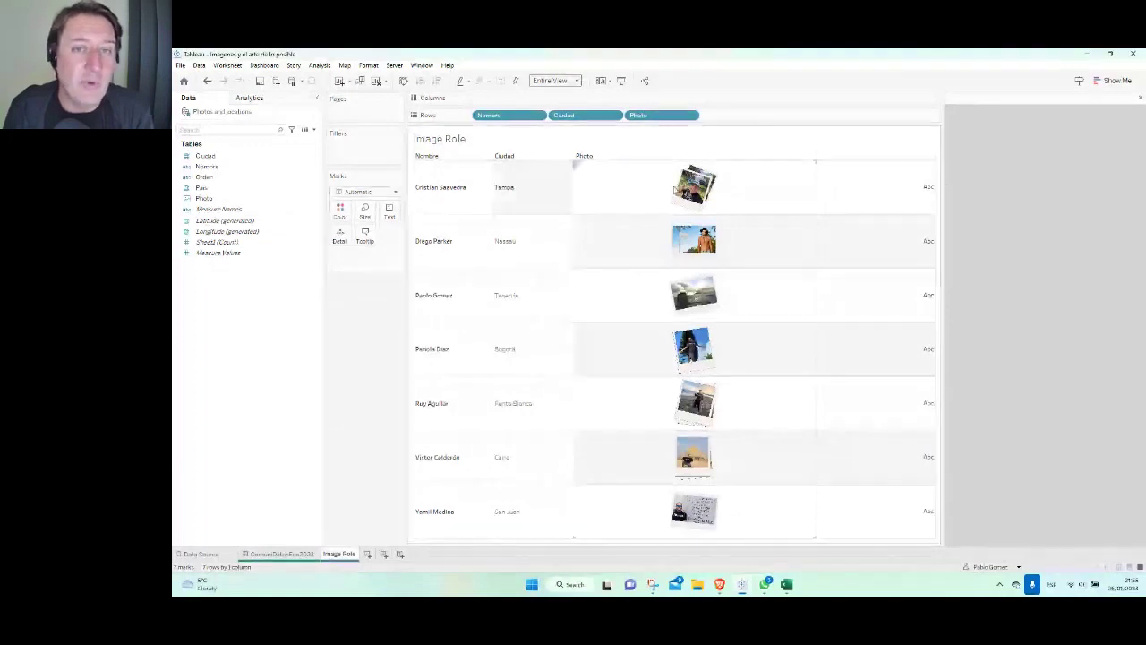
mouse_move(902, 198)
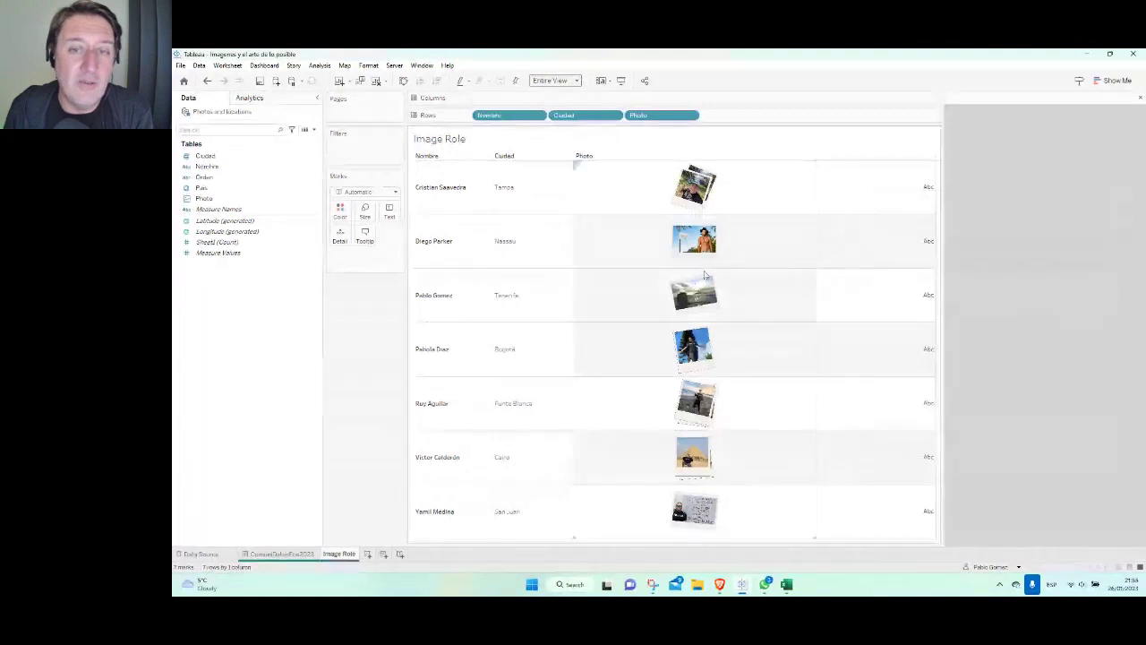
mouse_move(852, 207)
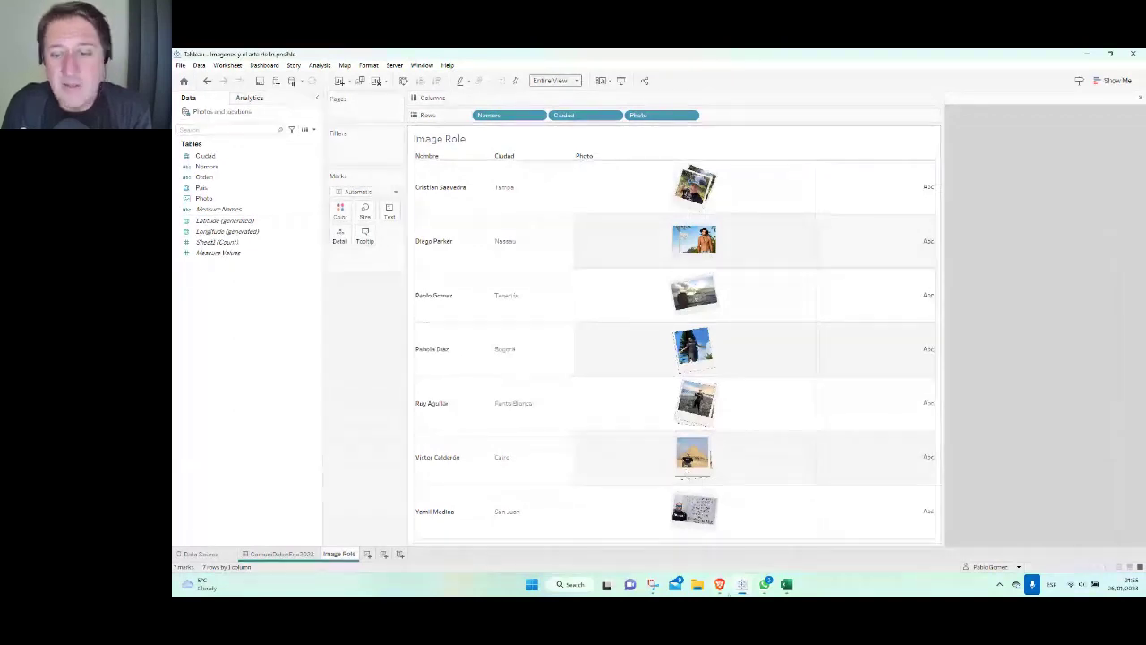
mouse_move(720, 583)
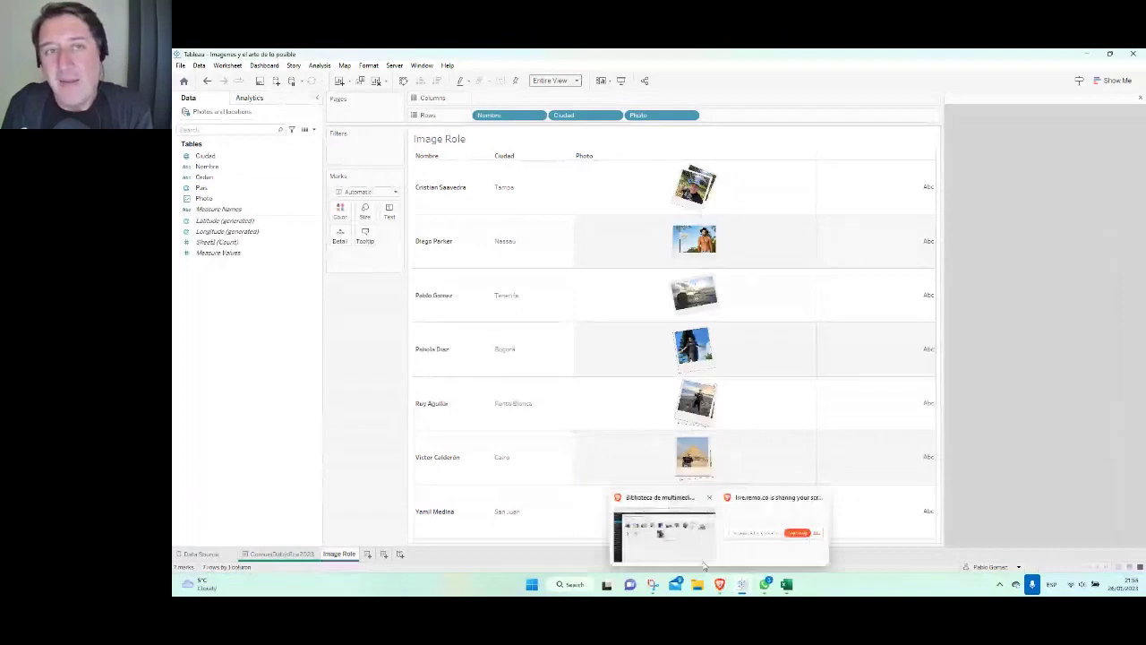
In Canva, shift the Social Media text and icon up-right and make the top-right pink shape pale grey-green.
left_click(705, 564)
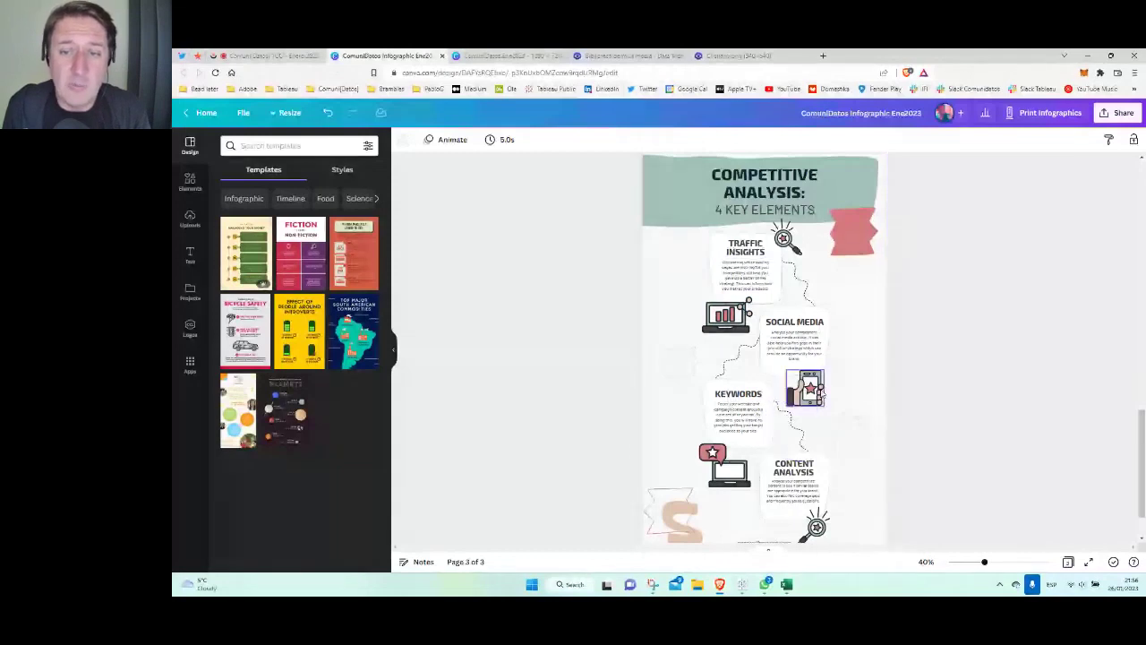
left_click_drag(820, 395, 845, 373)
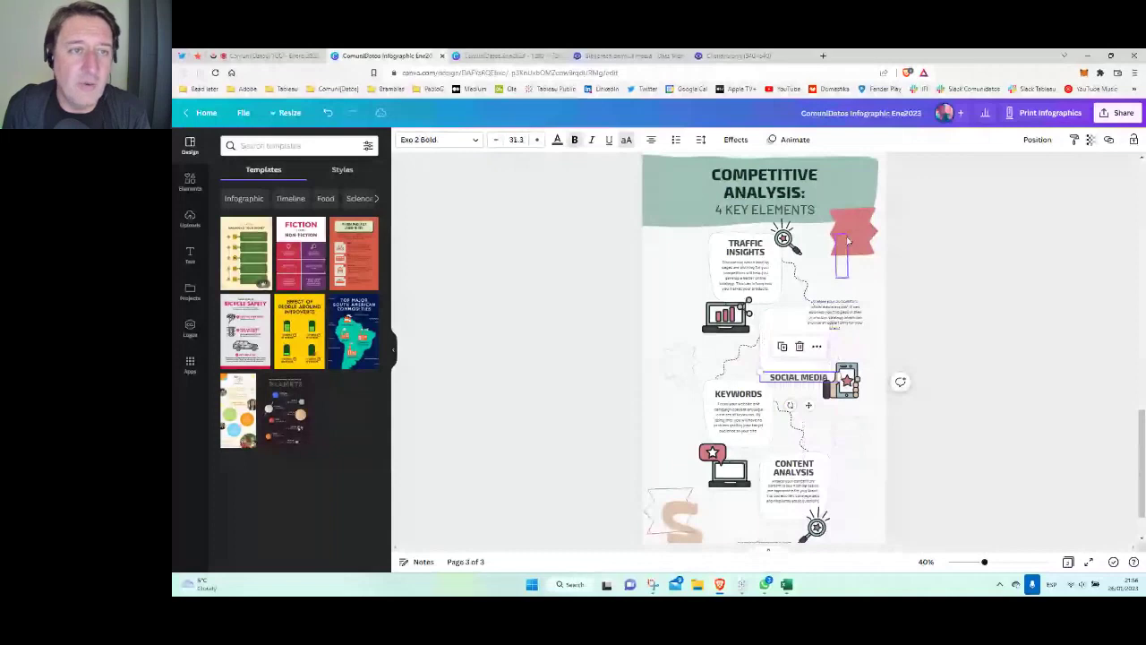
left_click(848, 240)
left_click(403, 139)
left_click(259, 218)
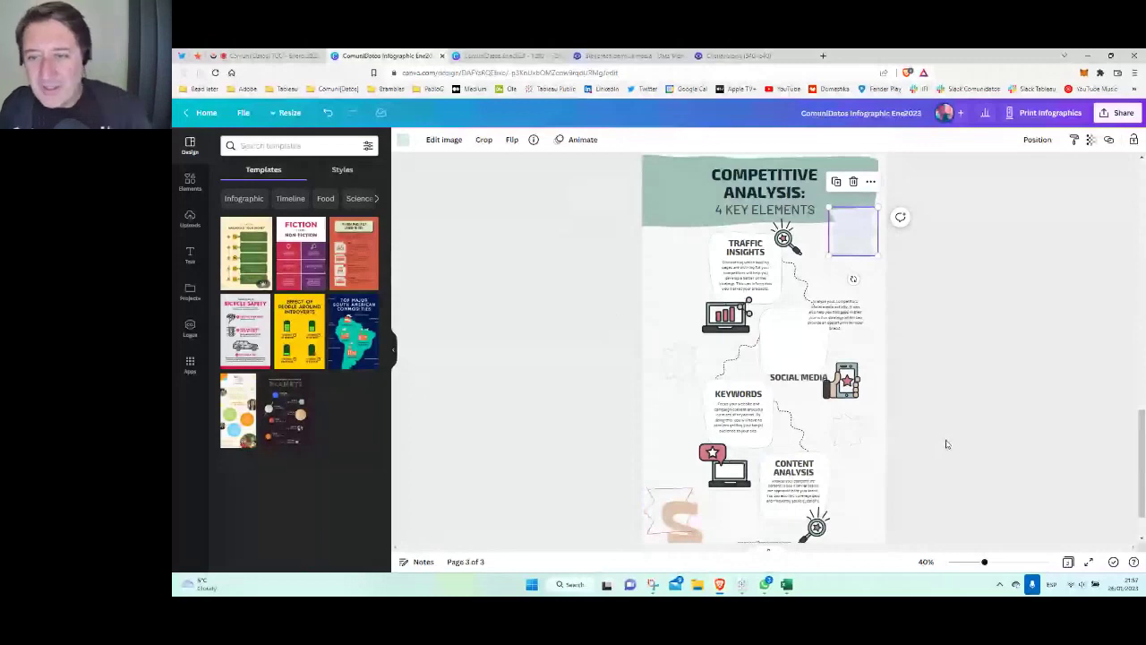
scroll(956, 477, "up", 5)
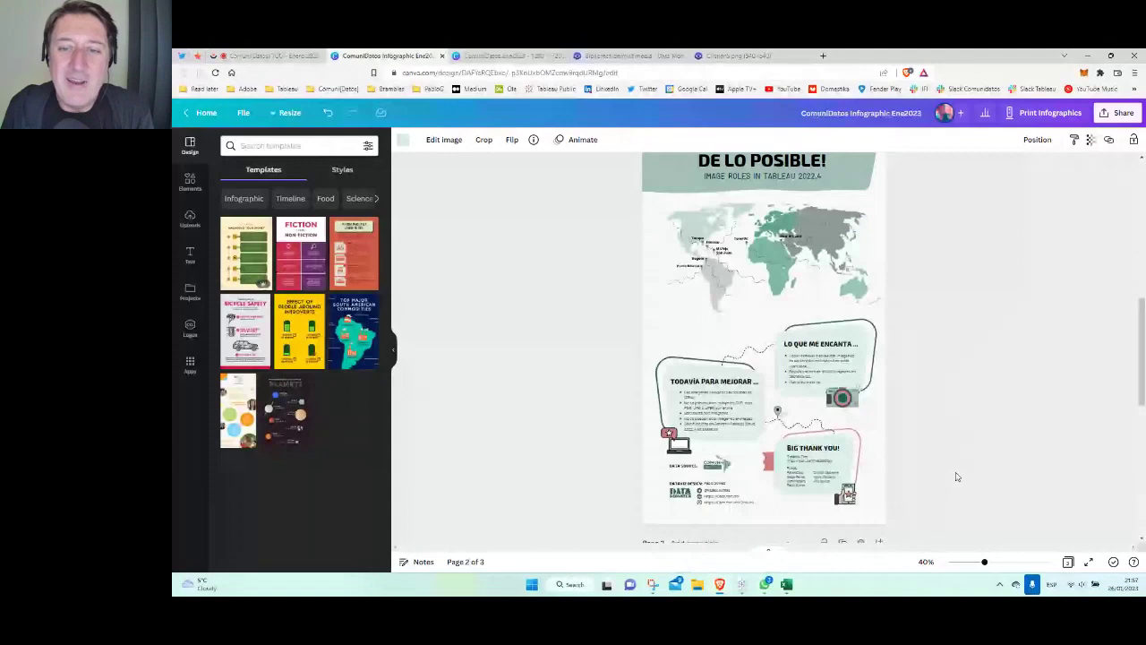
scroll(957, 476, "down", 5)
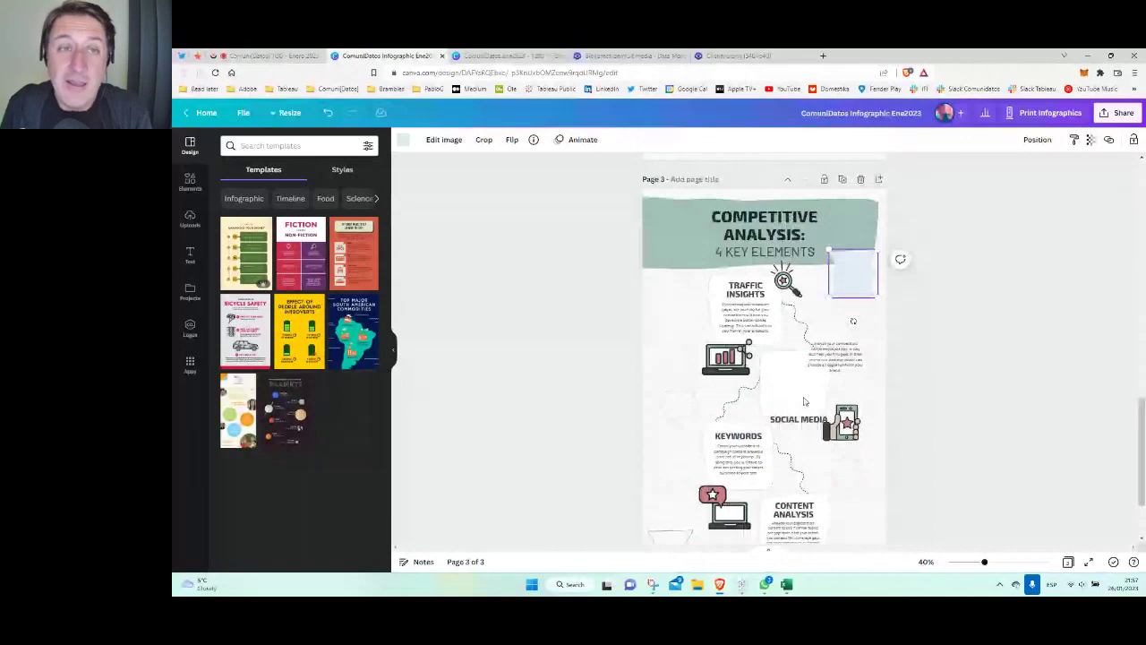
scroll(804, 401, "up", 5)
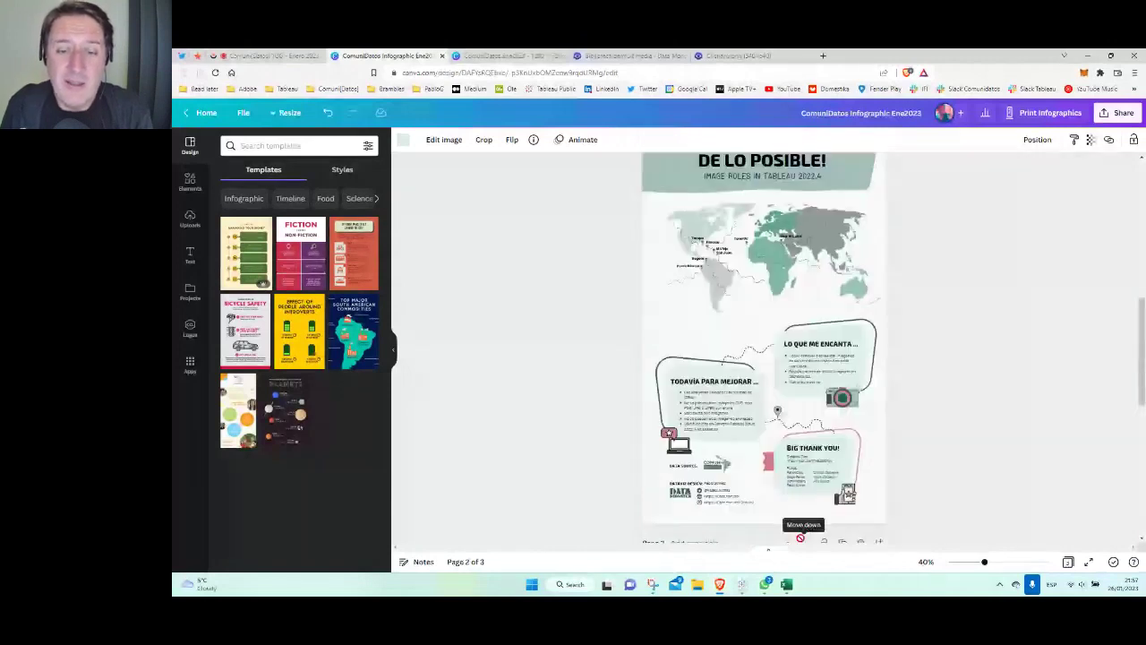